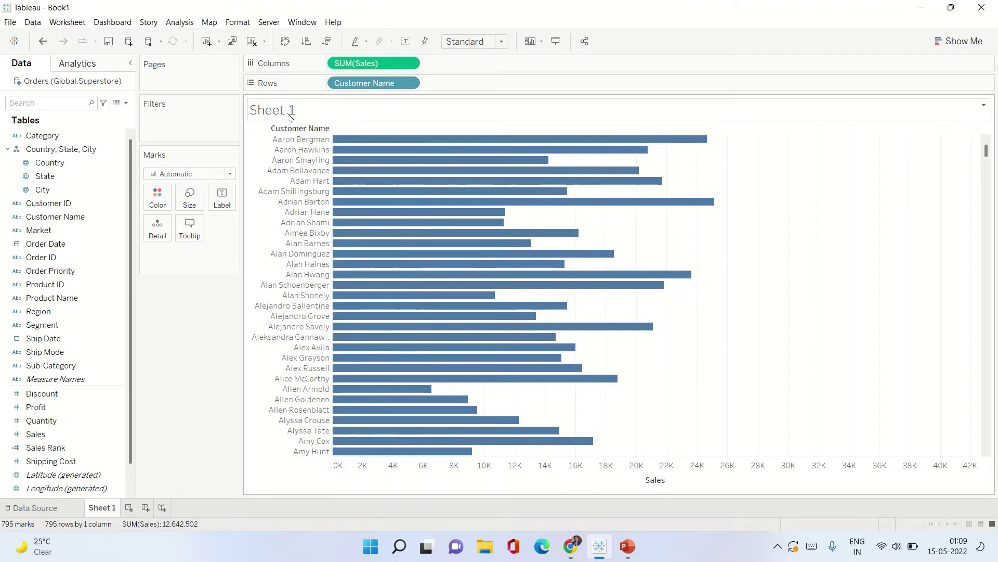
Step: Change the worksheet title to "Parameters: Top N Customers"
double_click(290, 117)
key(ctrl+a)
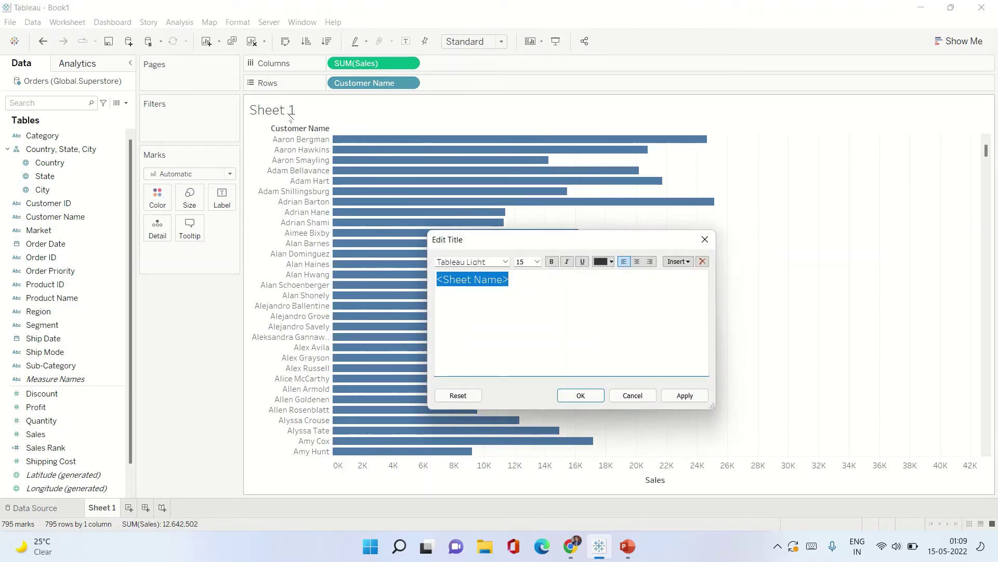
text(Parameters:)
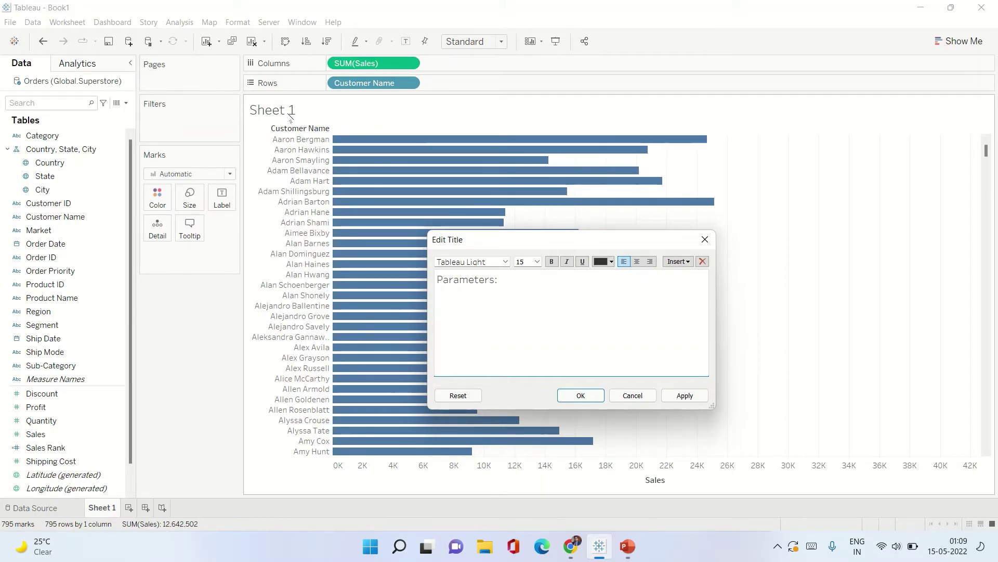
text( Top N Customers)
click(673, 393)
click(581, 395)
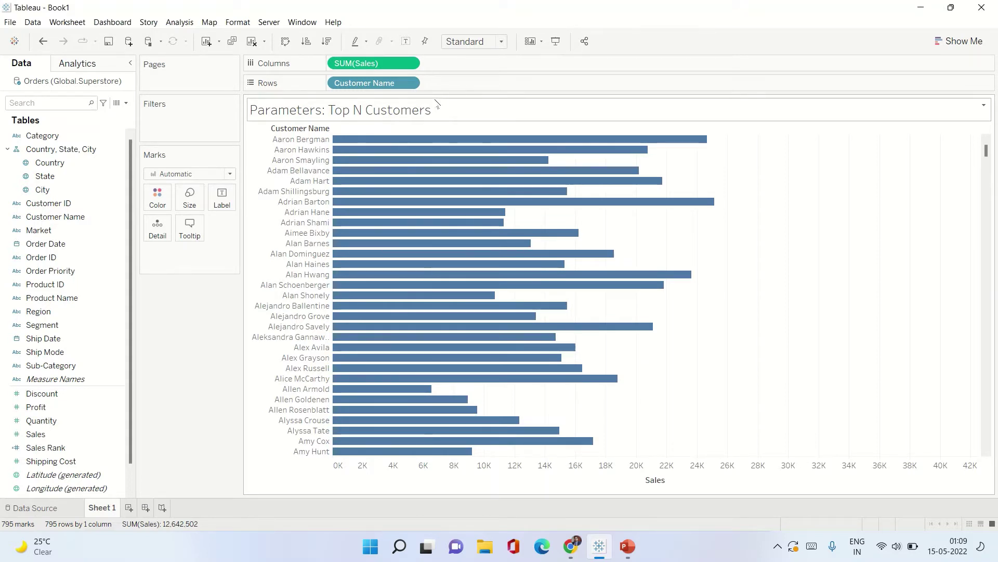
Step: Switch to the browser's Create Parameters help page and read the definition of a parameter
key(alt+Tab)
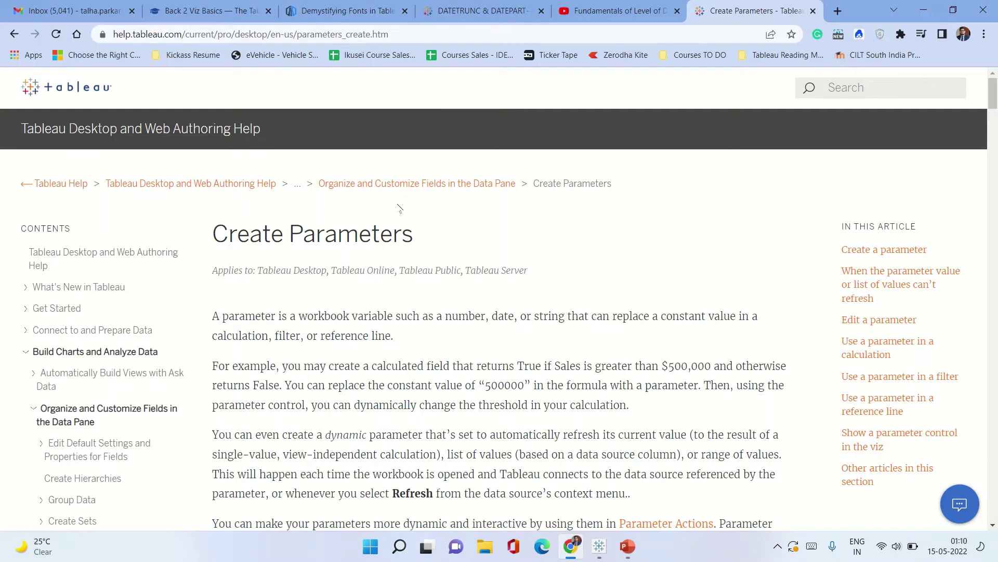
scroll(399, 208, down, 1)
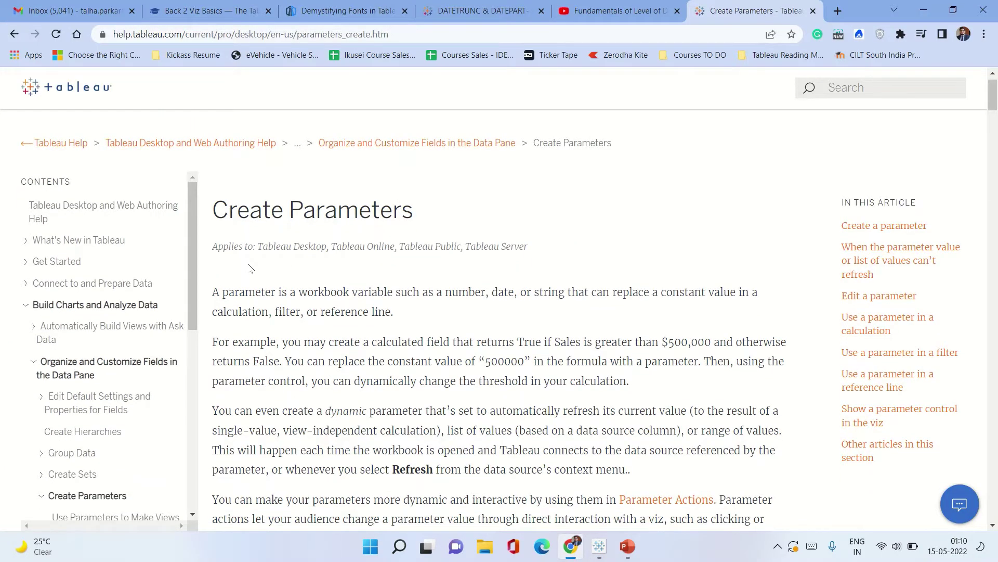
scroll(250, 267, down, 1)
drag(249, 286, 568, 286)
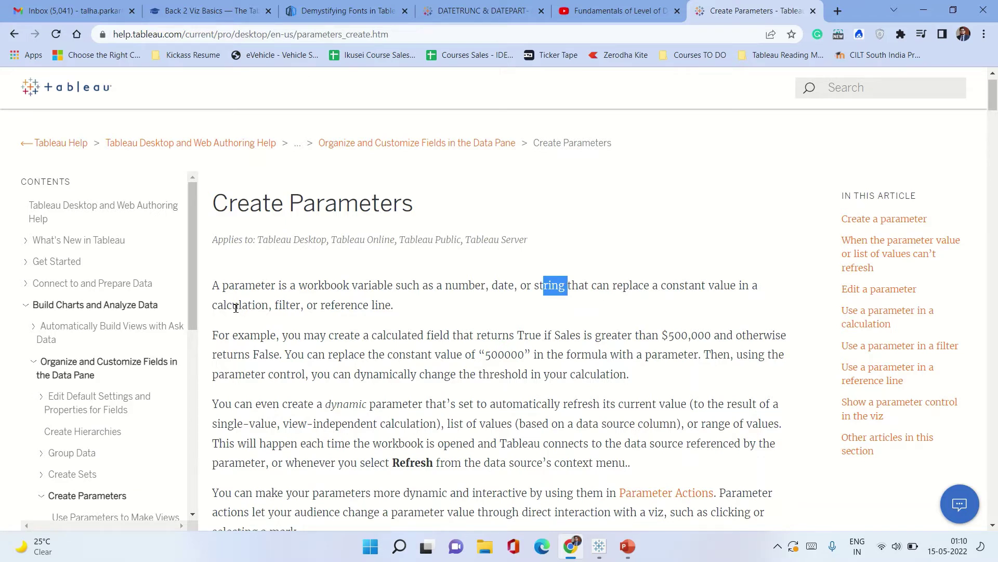
drag(235, 307, 348, 285)
Step: Switch back to Tableau and look through the fields available in the Orders data source
key(alt+Tab)
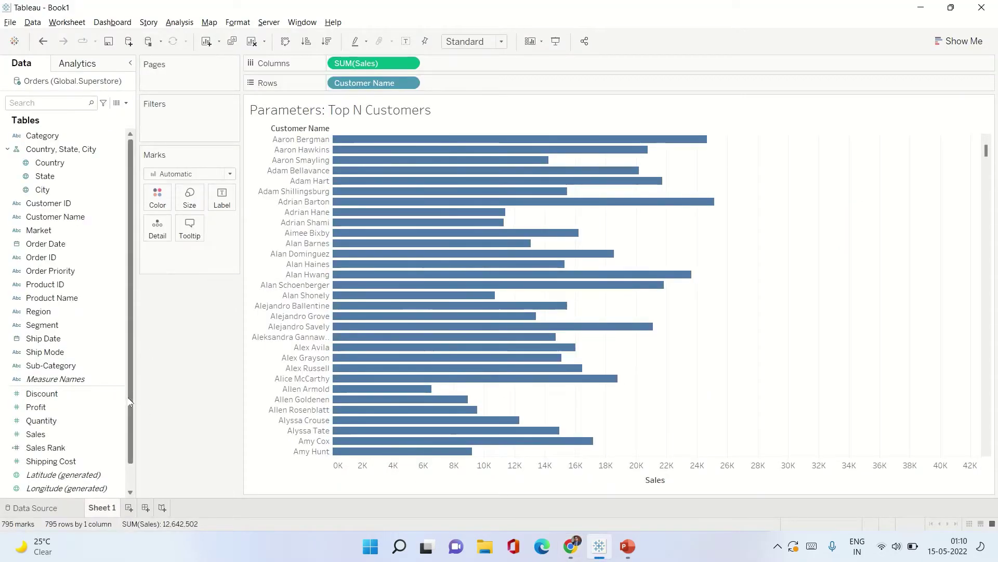
scroll(130, 397, down, 2)
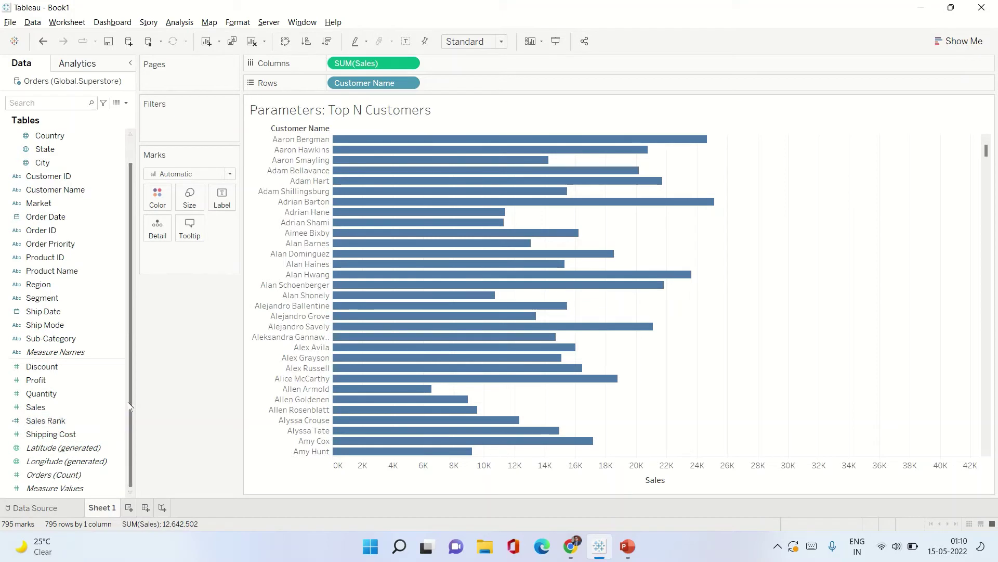
scroll(129, 463, up, 2)
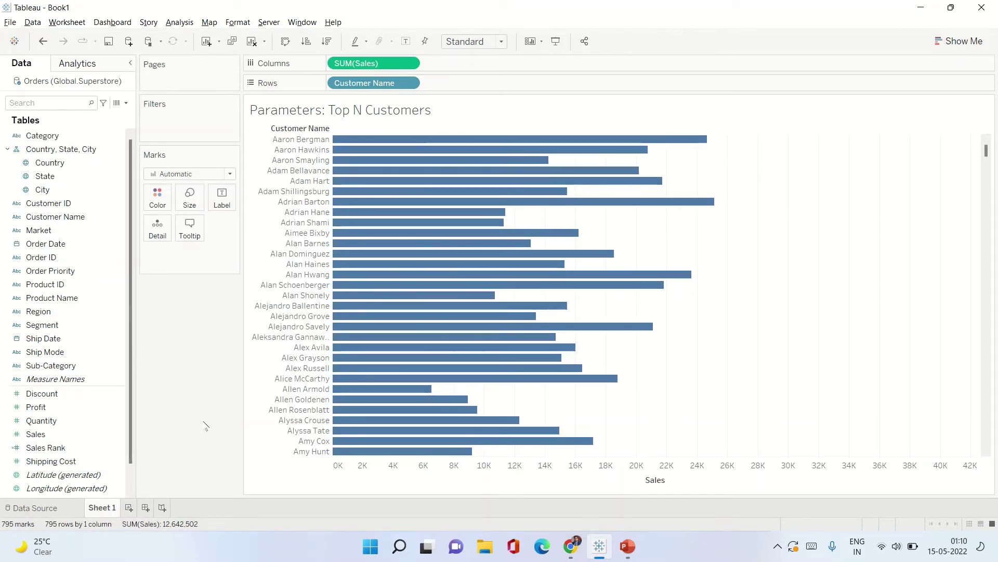
Step: Return to the Create Parameters page in the browser and read about workbook variables and the example replacing the constant 500000 in a calculation
key(alt+Tab)
double_click(364, 285)
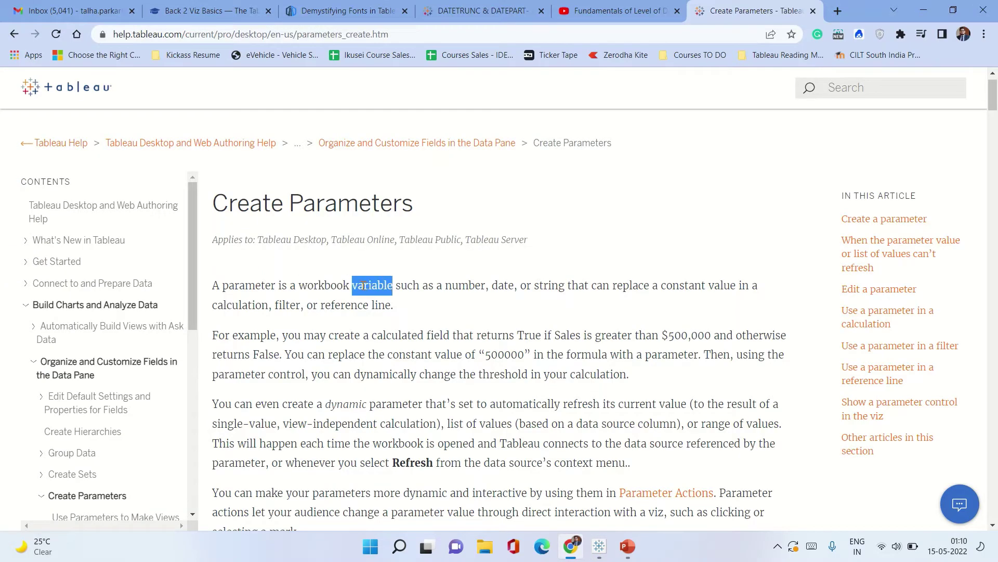
drag(445, 286, 506, 287)
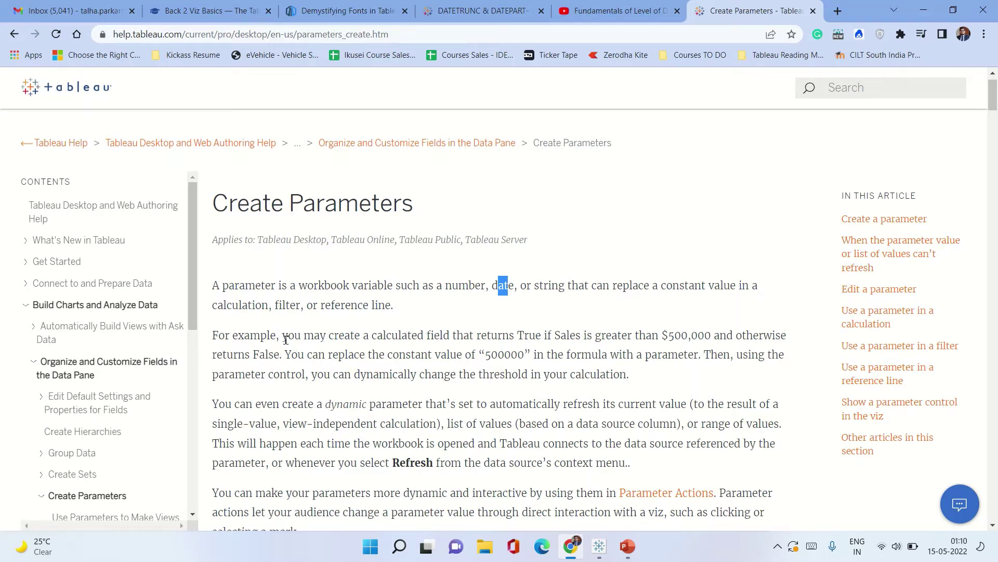
drag(283, 338, 339, 340)
drag(400, 339, 566, 337)
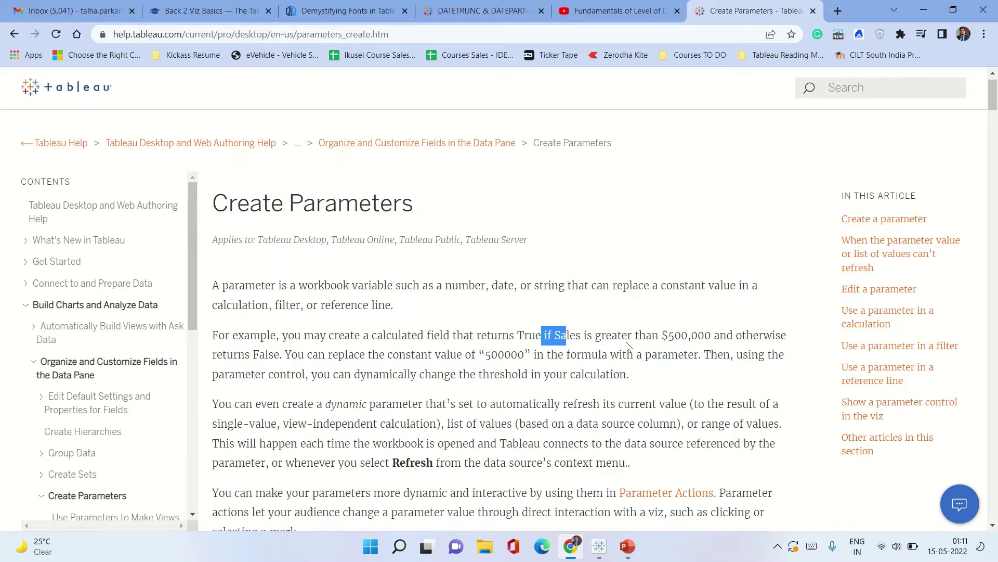
drag(675, 338, 688, 338)
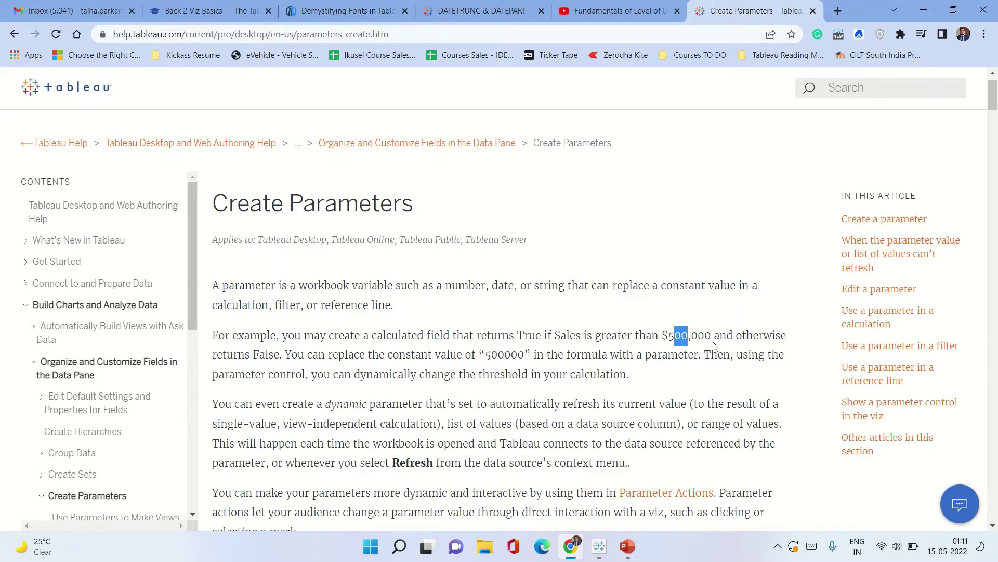
drag(311, 353, 338, 354)
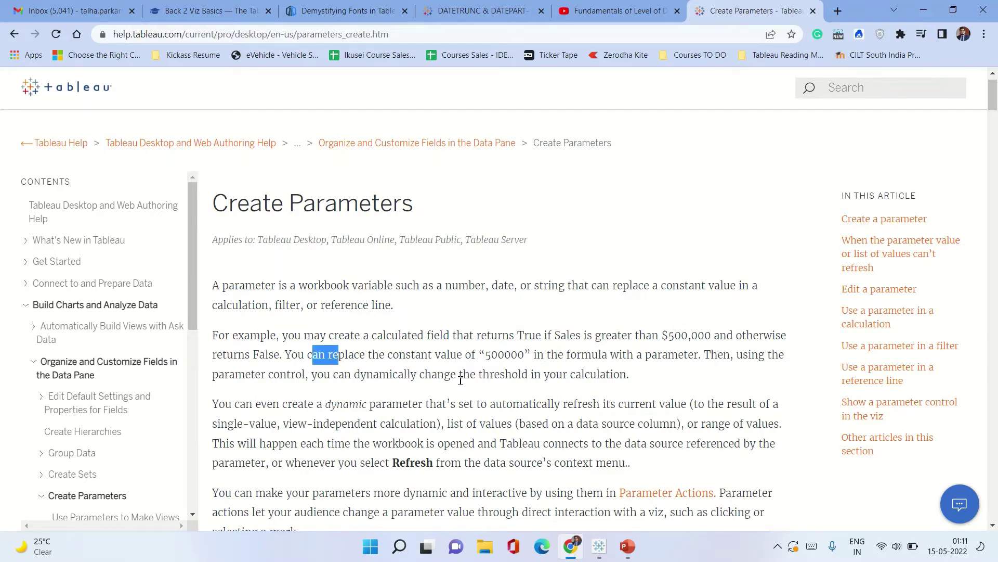
drag(462, 354, 488, 356)
click(487, 357)
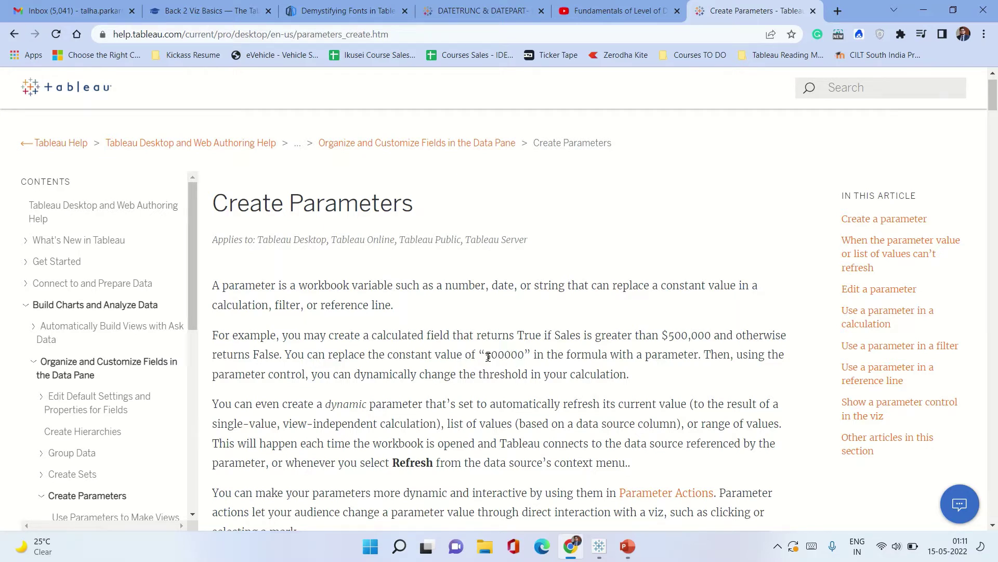
drag(491, 357, 524, 355)
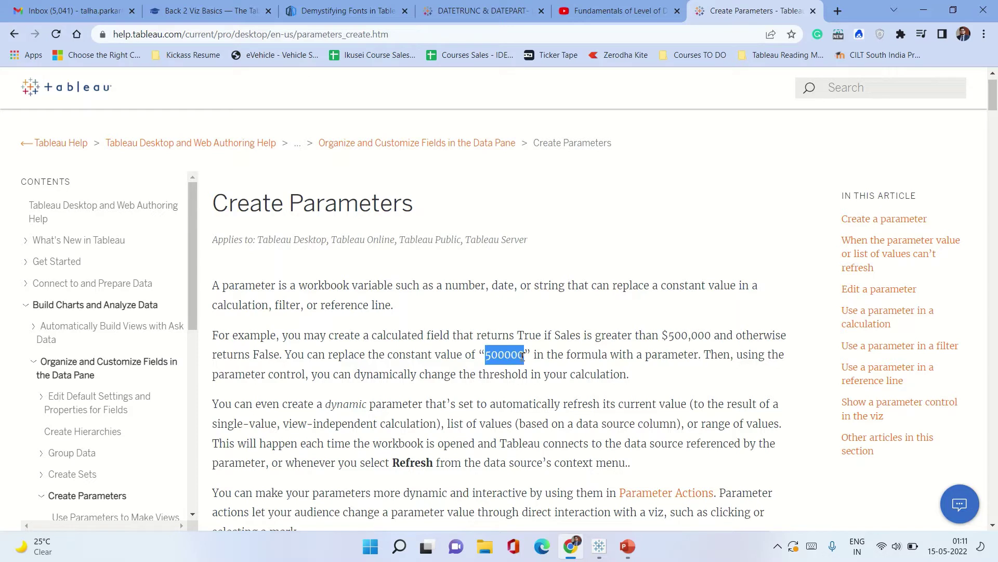
click(486, 357)
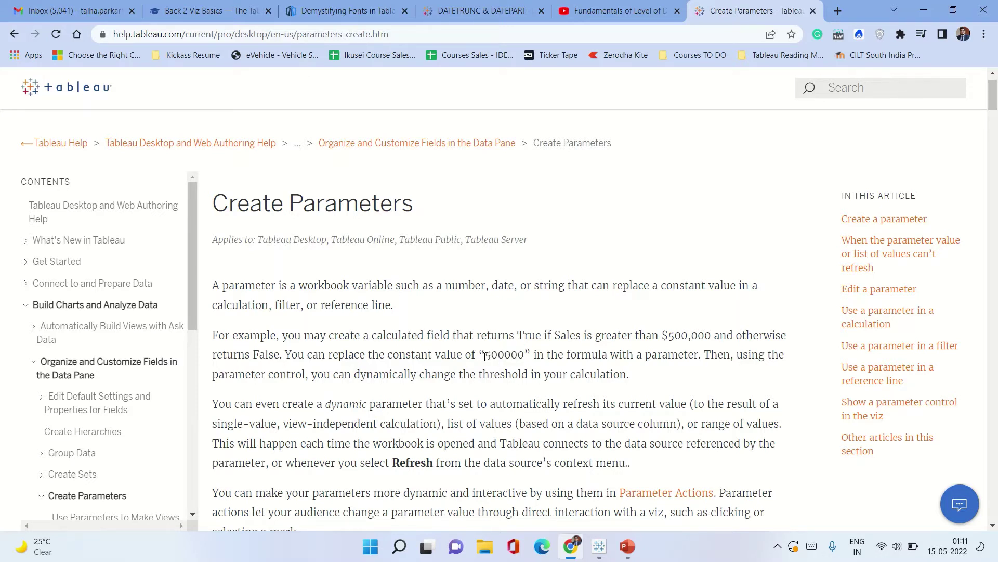
mouse_move(486, 357)
mouse_down()
mouse_move(518, 354)
mouse_move(489, 357)
mouse_up()
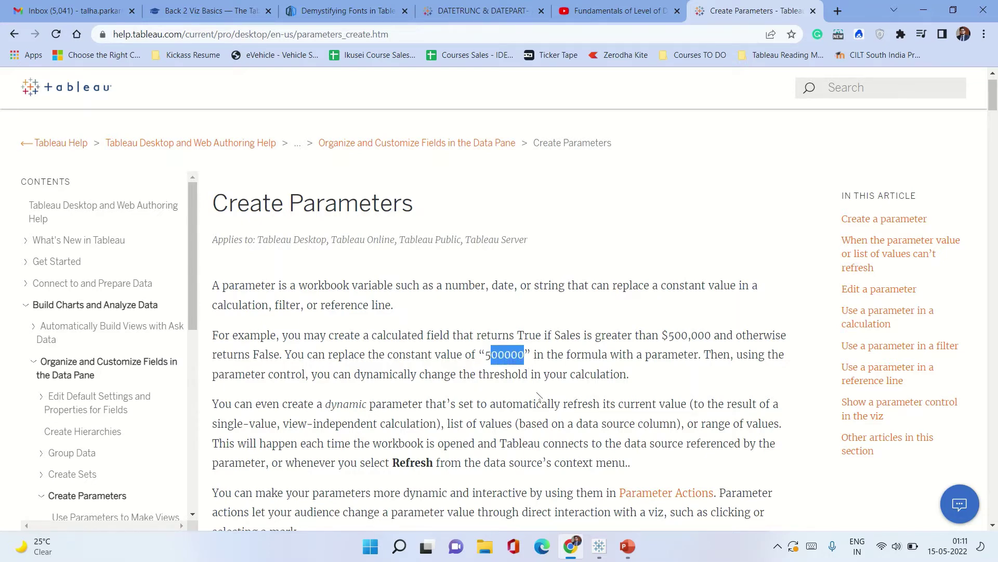
Step: Switch to Tableau and empty the view by removing Customer Name from Rows and SUM(Sales) from Columns
key(alt+Tab)
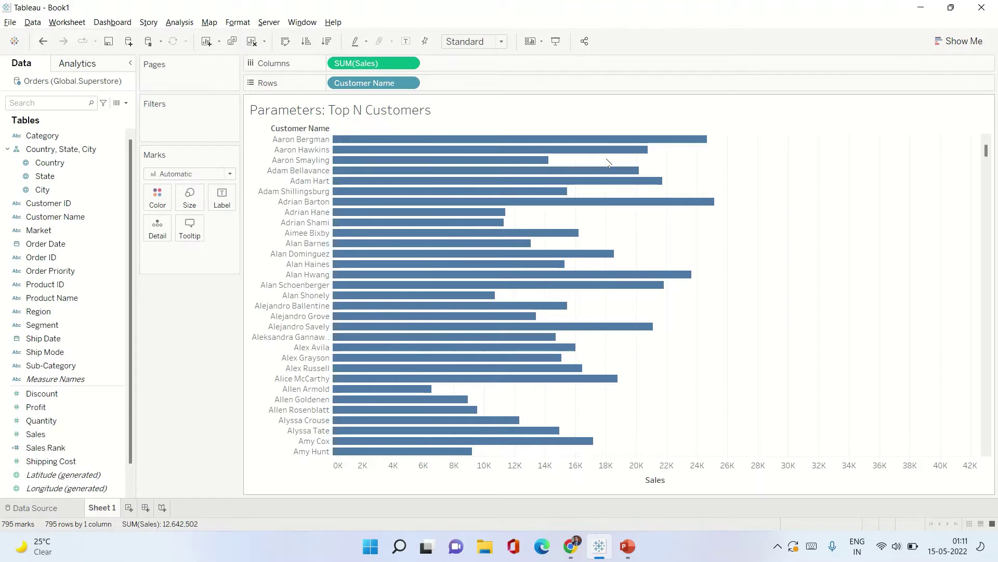
click(408, 84)
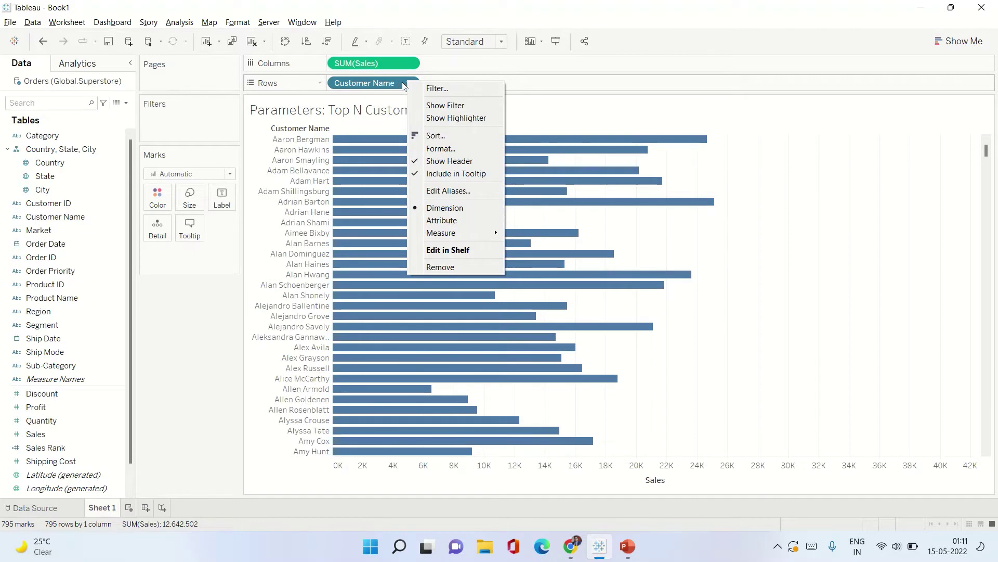
click(529, 25)
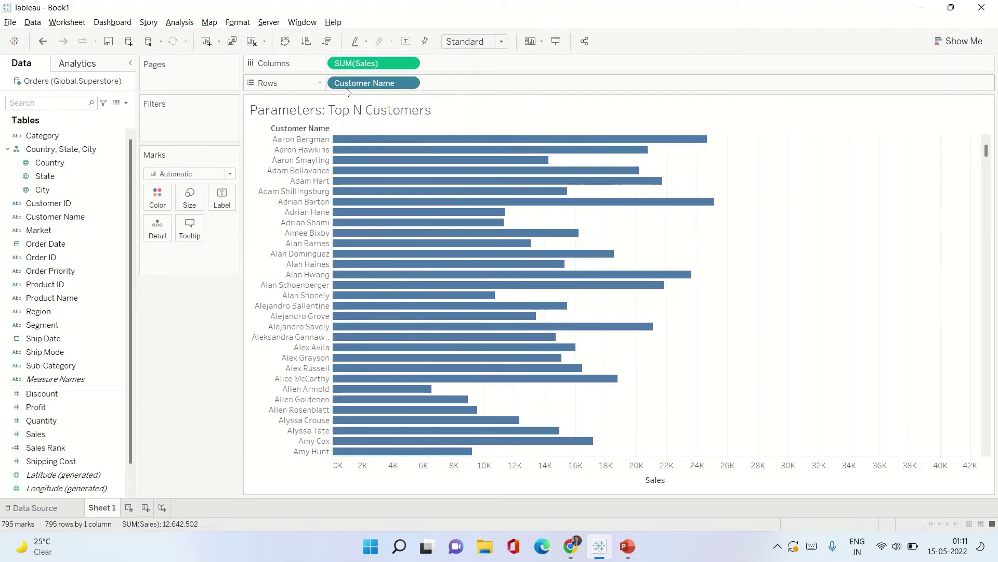
drag(347, 85, 299, 32)
drag(363, 64, 291, 10)
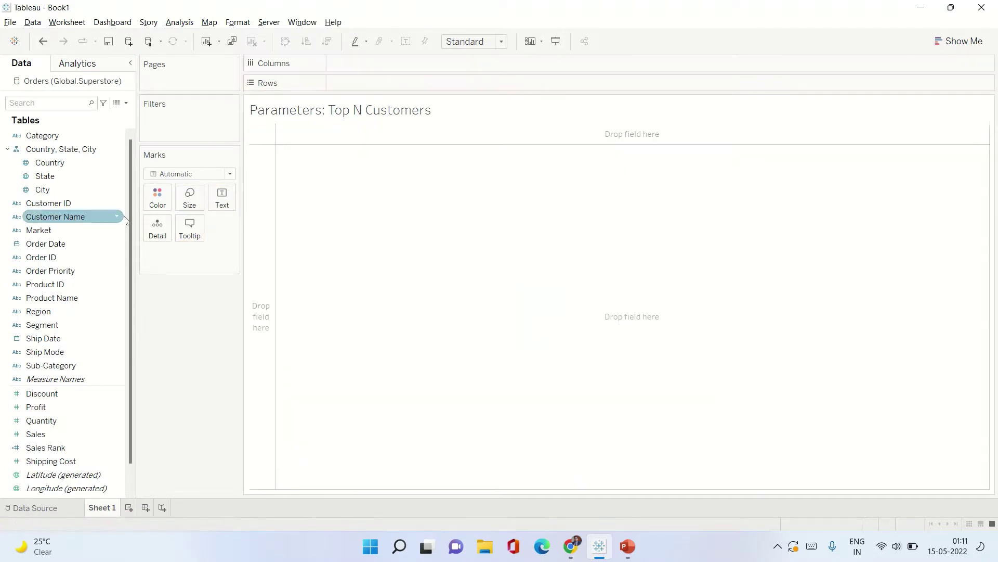
Step: Build a bar chart with Customer Name on Rows and Sales on Columns, searching the fields for "sales"
drag(61, 218, 260, 171)
click(41, 102)
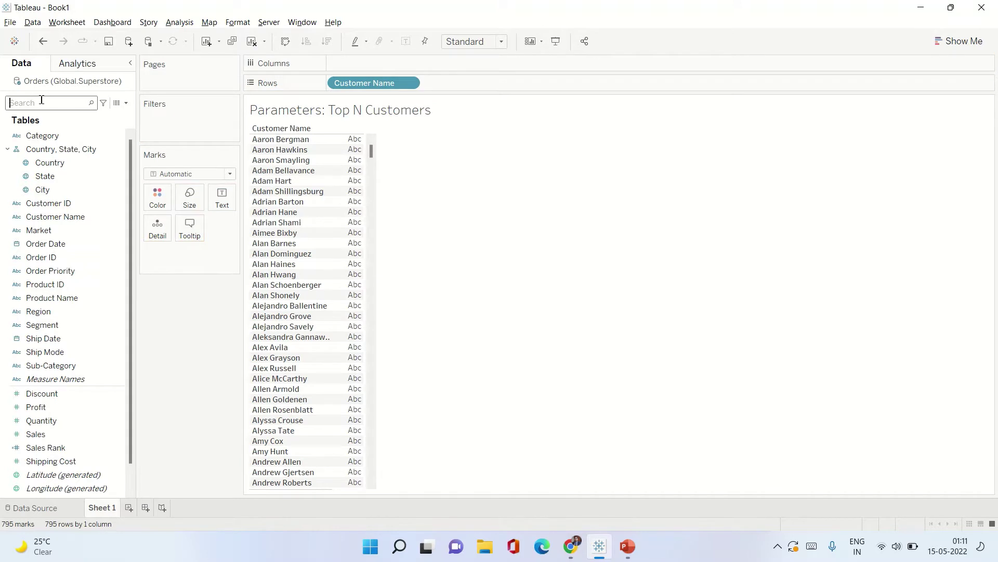
text(sales)
mouse_move(36, 145)
mouse_down()
mouse_move(287, 59)
mouse_move(404, 61)
mouse_move(401, 71)
mouse_move(400, 63)
mouse_up()
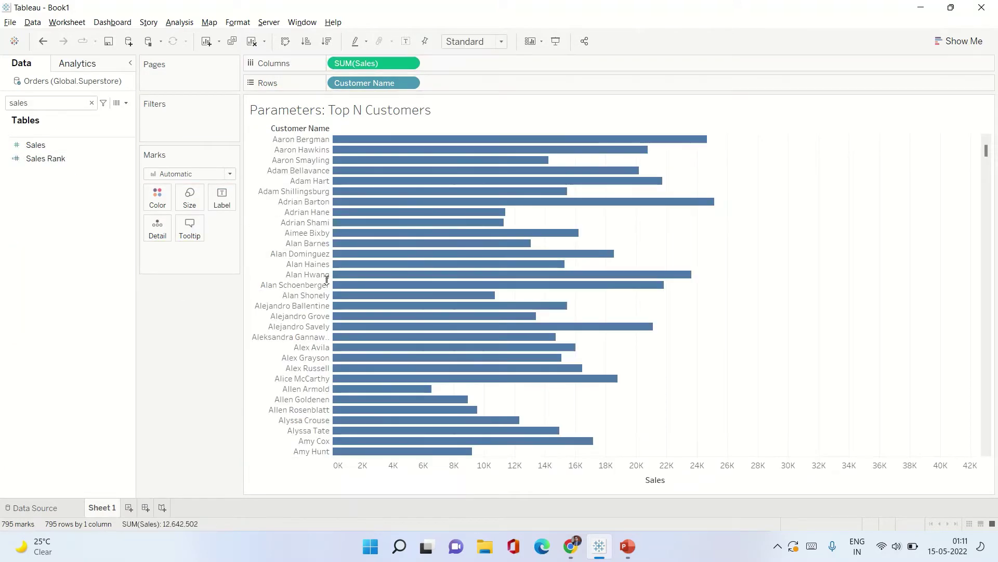
Step: Delete the Sales Rank calculated field from the data source
right_click(68, 162)
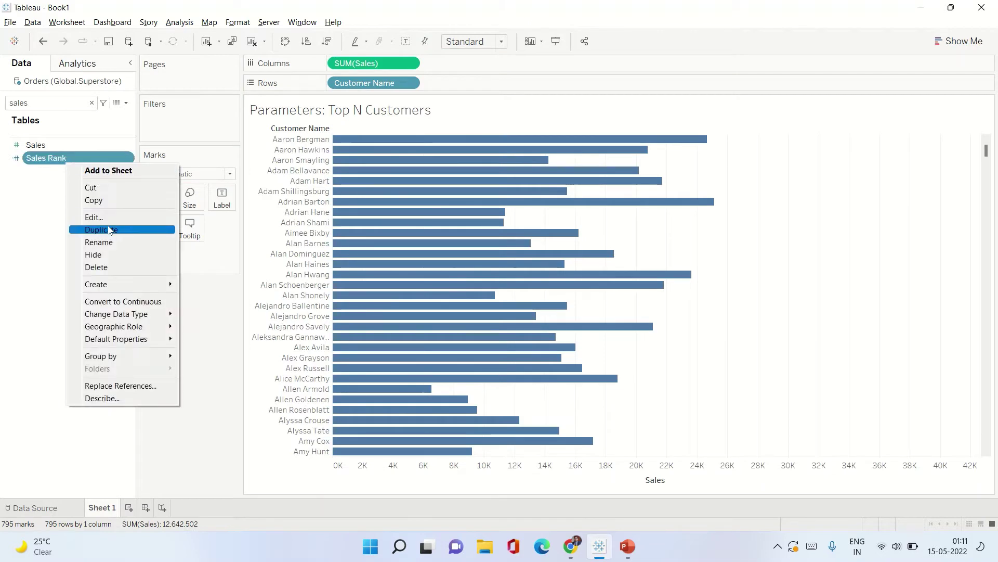
click(102, 267)
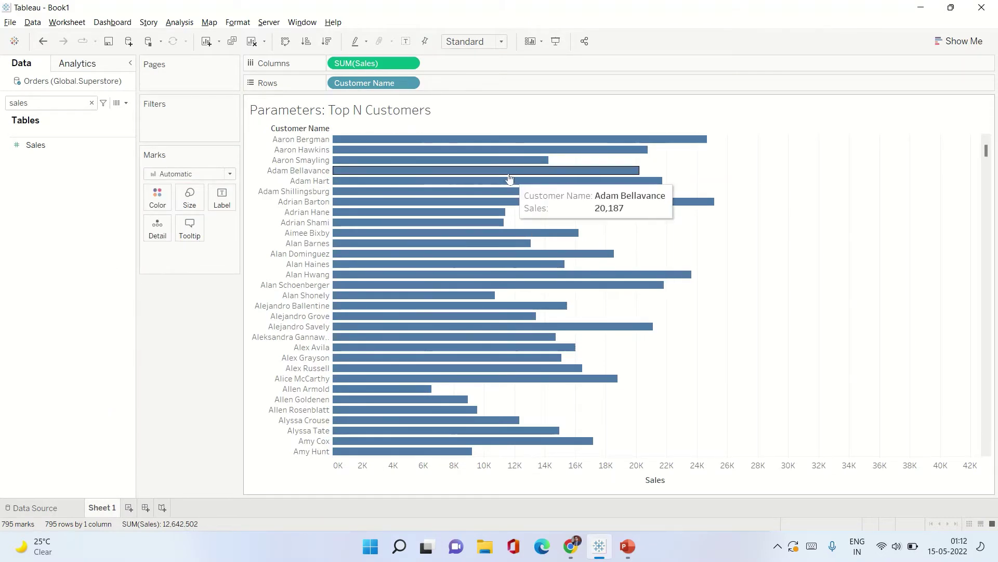
Step: Try colouring the customer bars by SUM(Sales) and undo the colouring
drag(221, 173, 157, 198)
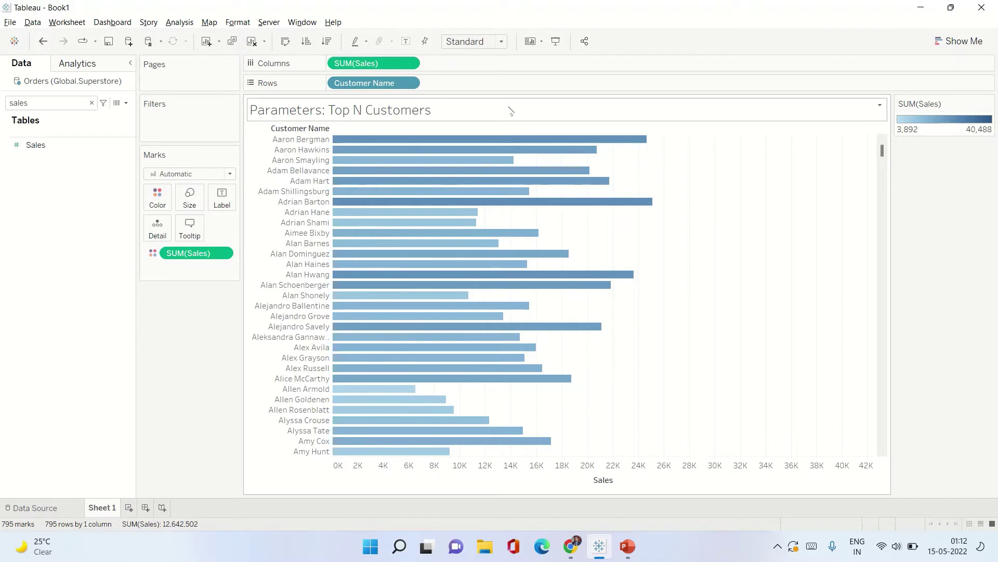
key(ctrl+z)
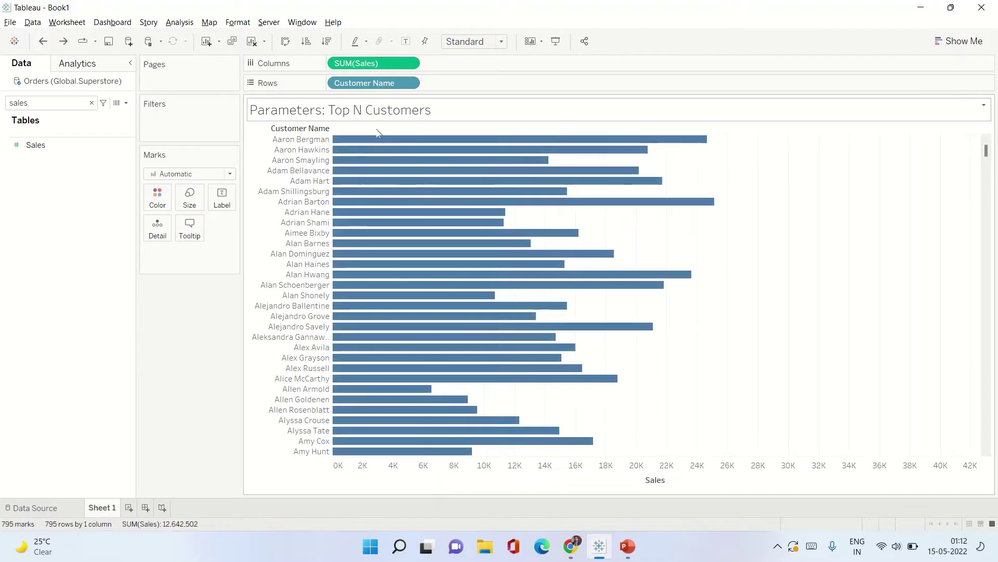
right_click(377, 87)
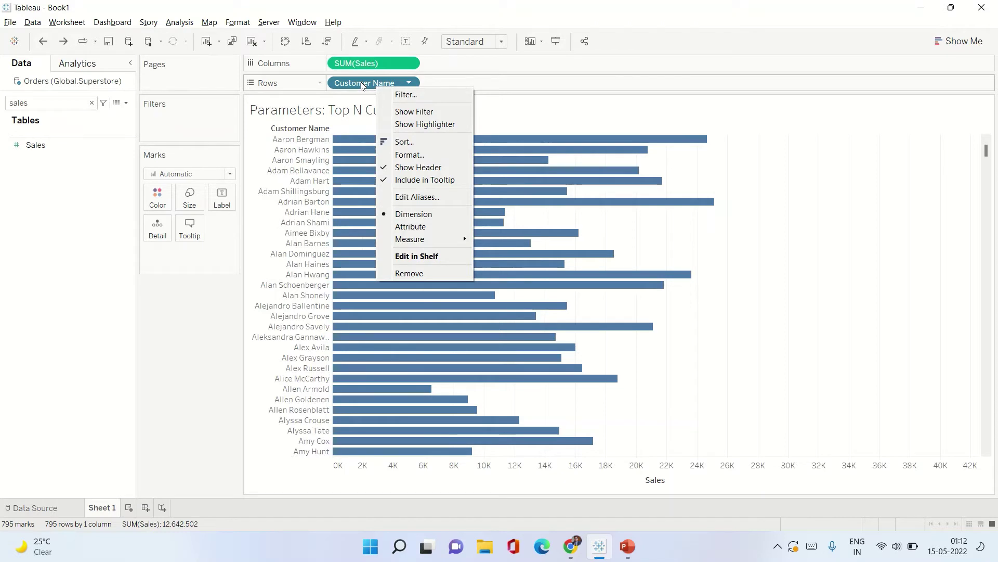
key(Escape)
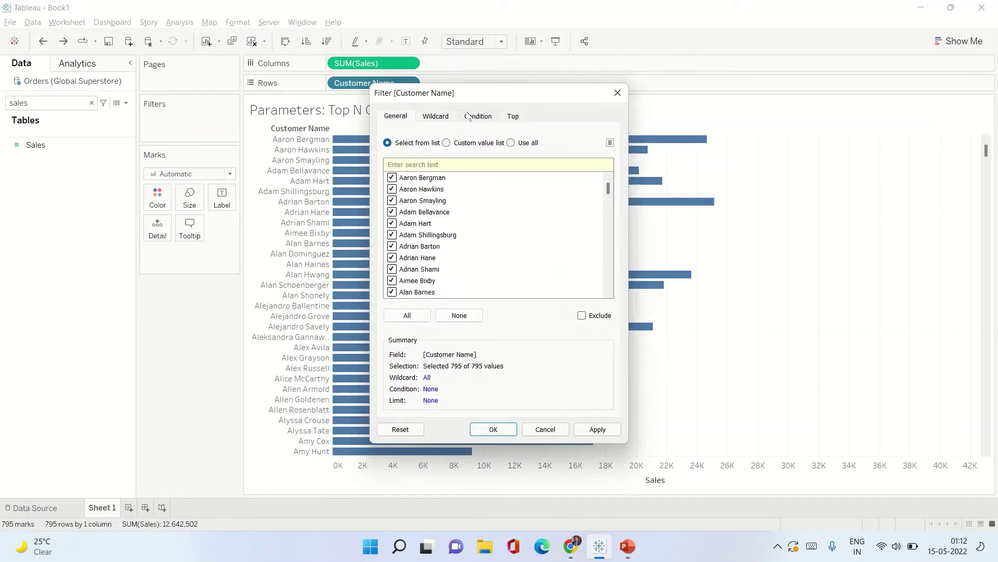
drag(472, 101, 618, 100)
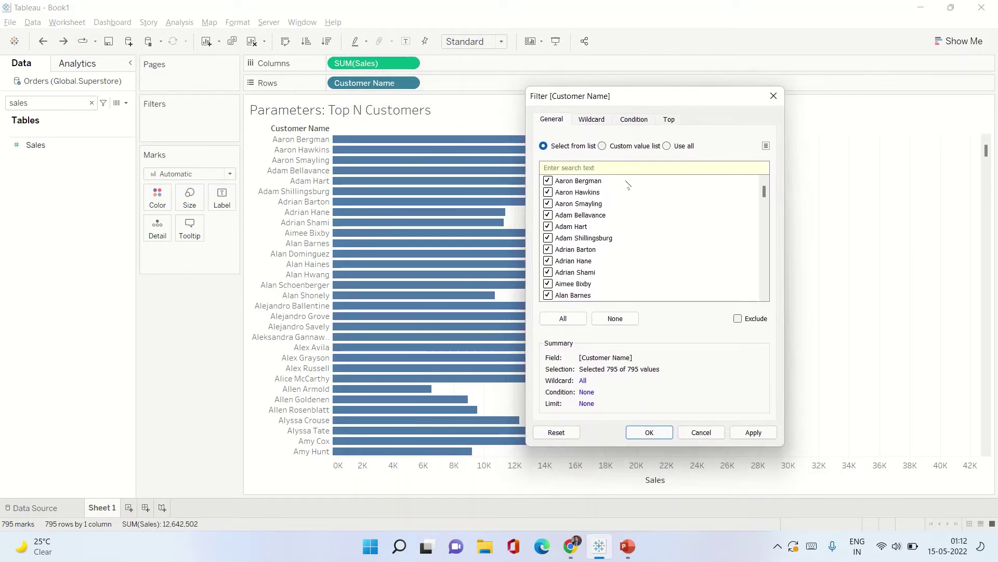
scroll(652, 241, down, 15)
scroll(653, 241, up, 15)
click(667, 121)
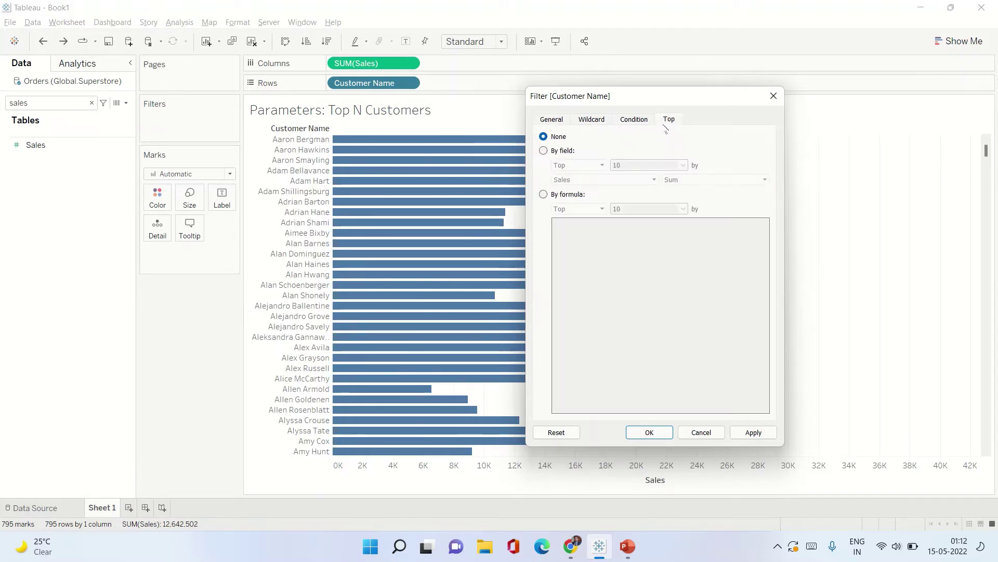
click(544, 150)
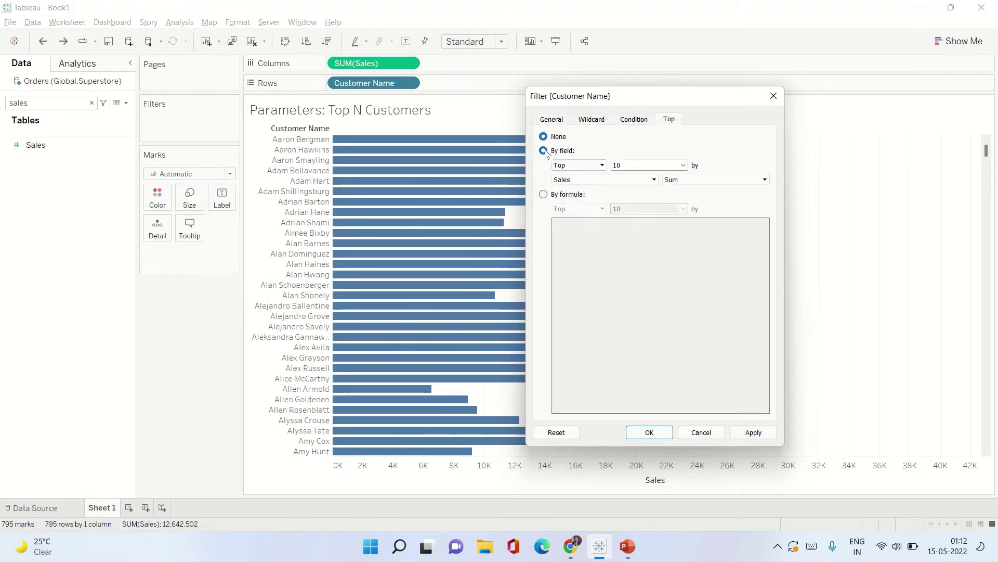
click(601, 165)
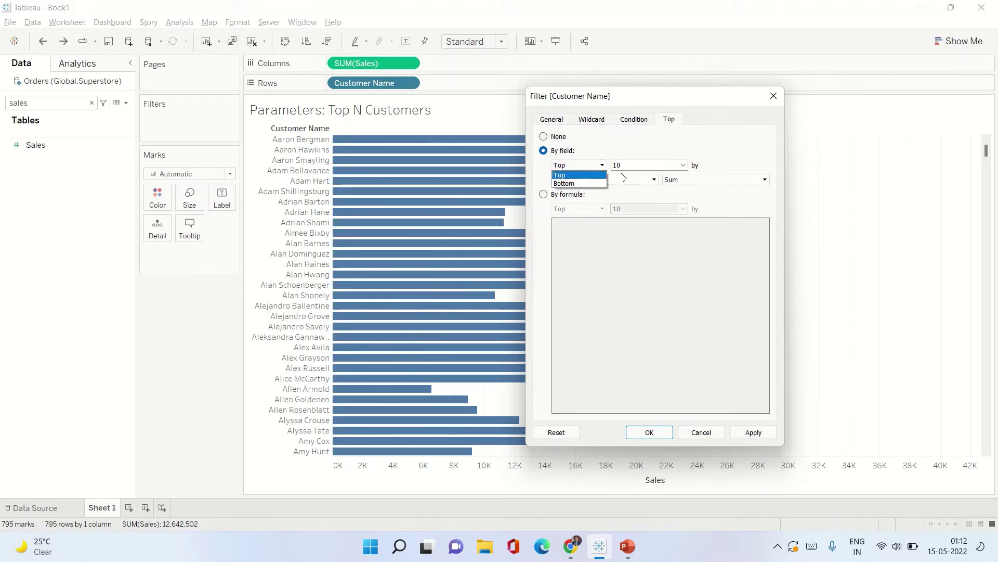
click(624, 165)
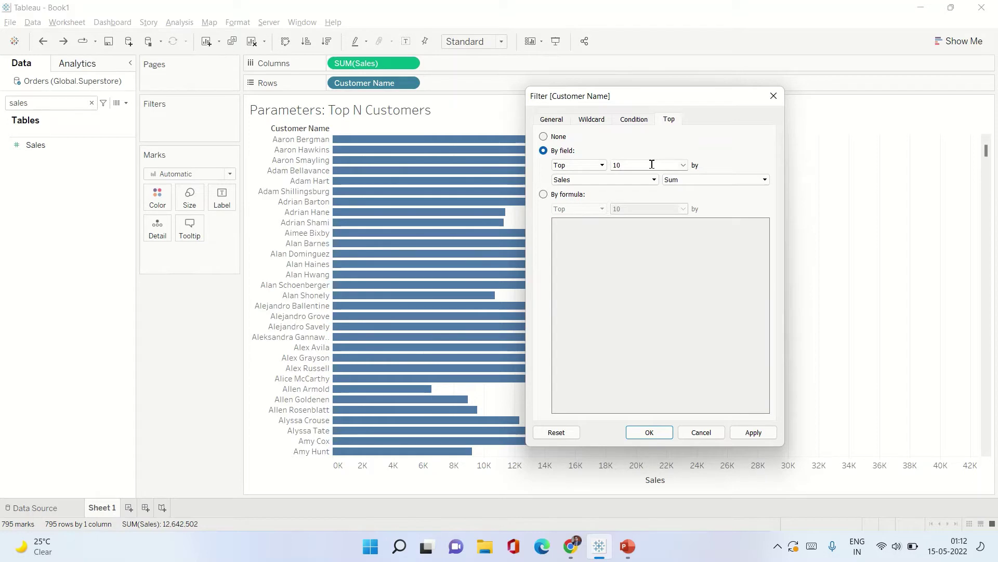
click(683, 165)
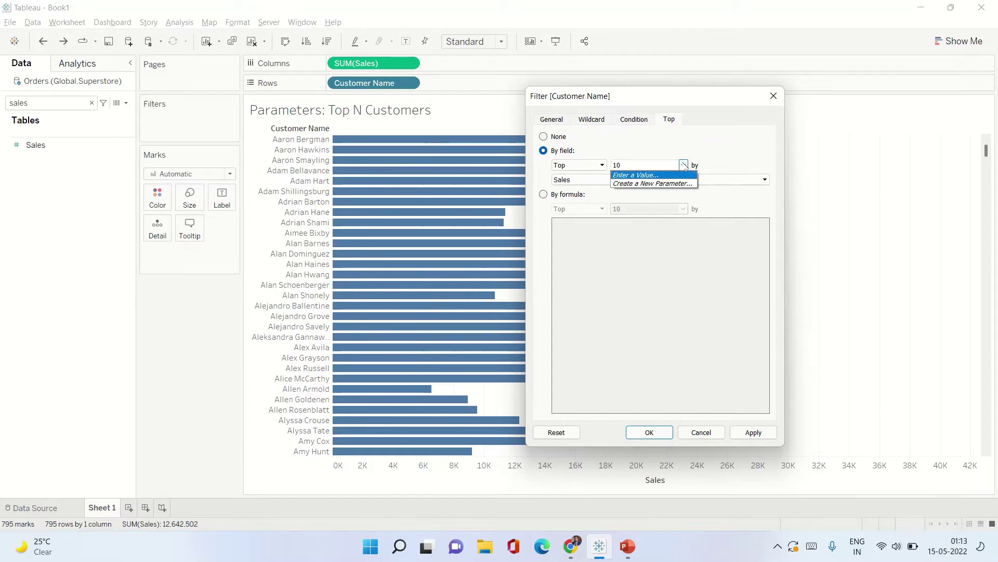
click(662, 185)
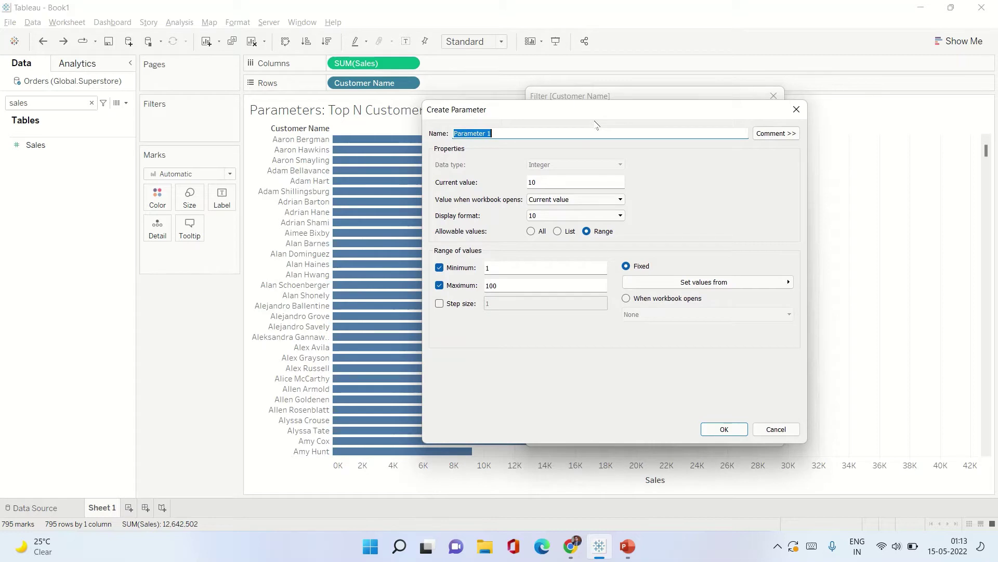
text(T)
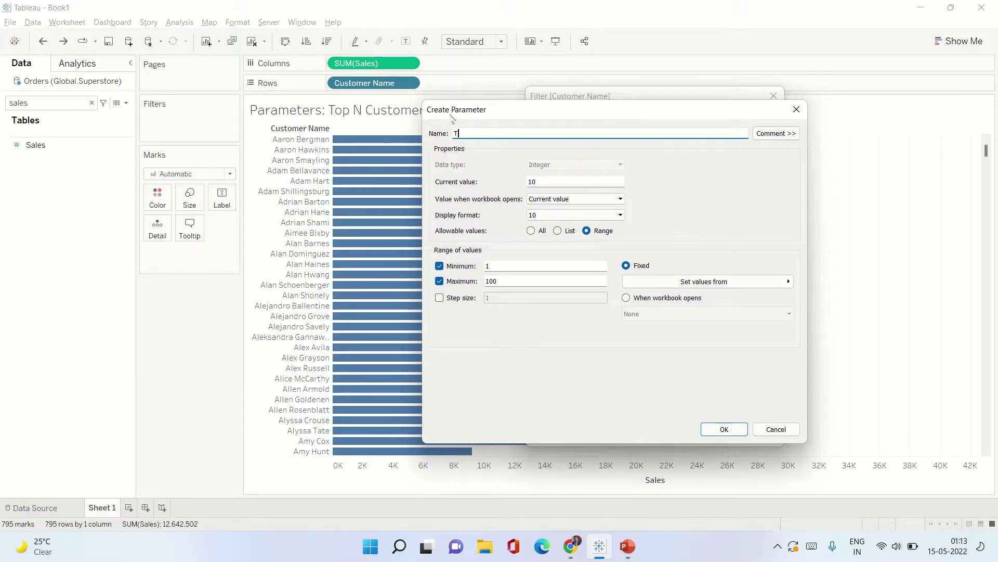
text(O)
click(598, 182)
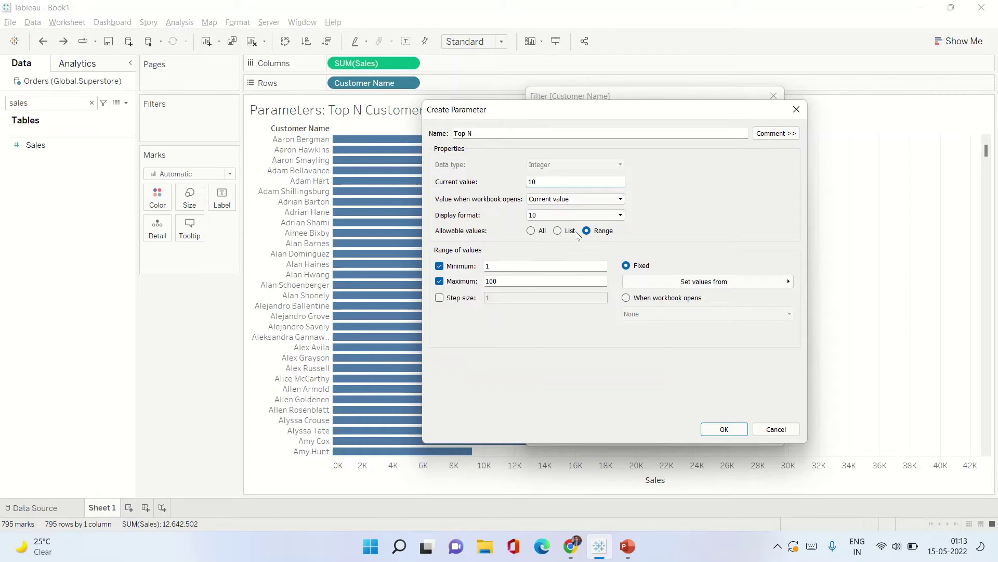
drag(643, 118, 548, 174)
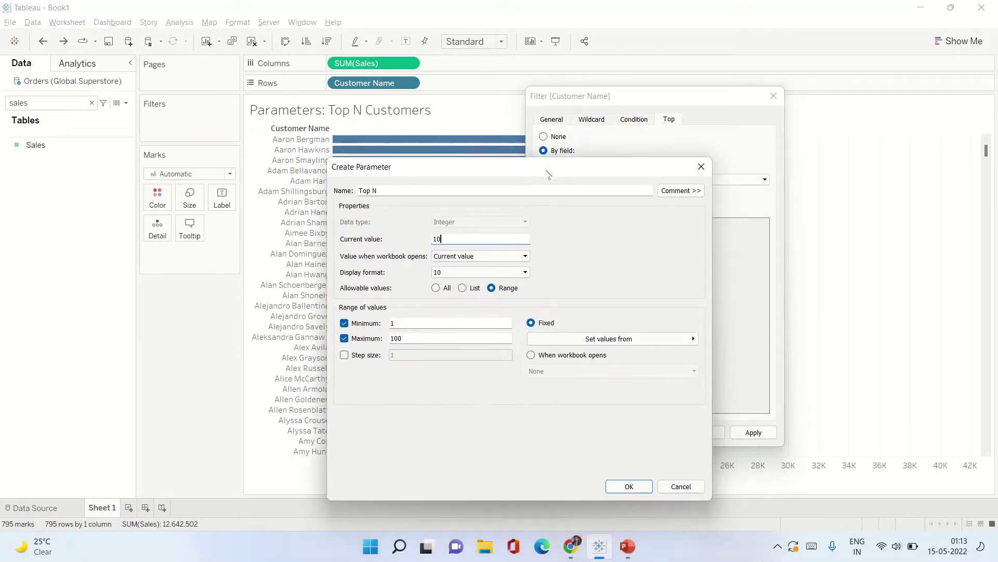
click(702, 166)
click(774, 96)
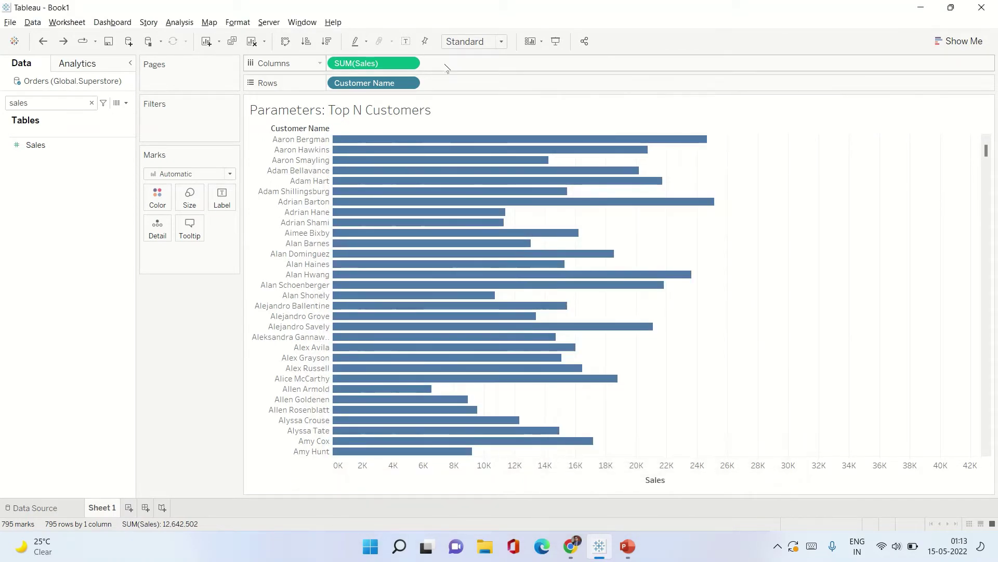
Step: Open the filter for Customer Name on Rows and limit it by field to the Top customers by Sum of Sales
right_click(403, 85)
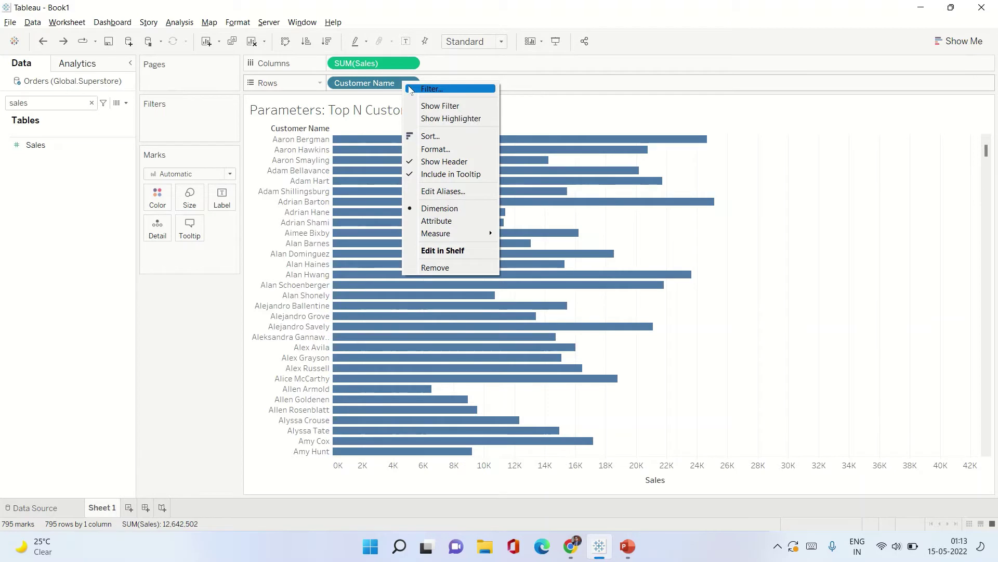
click(609, 99)
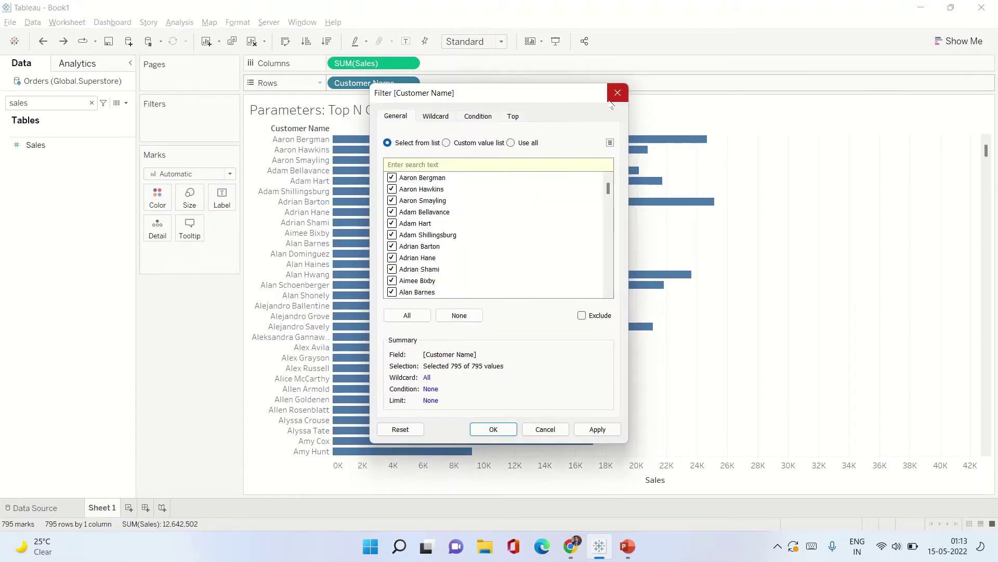
click(440, 117)
click(479, 119)
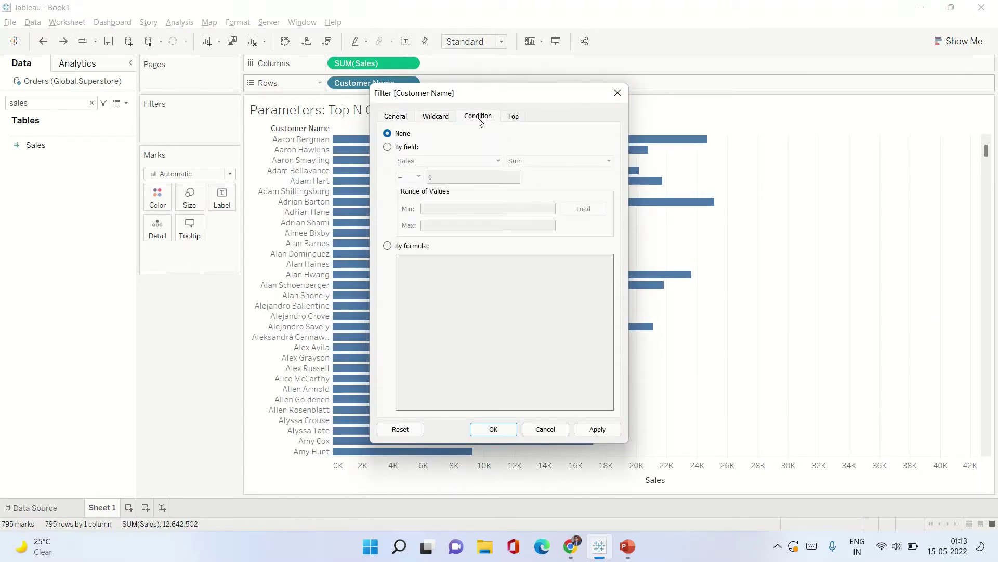
click(511, 116)
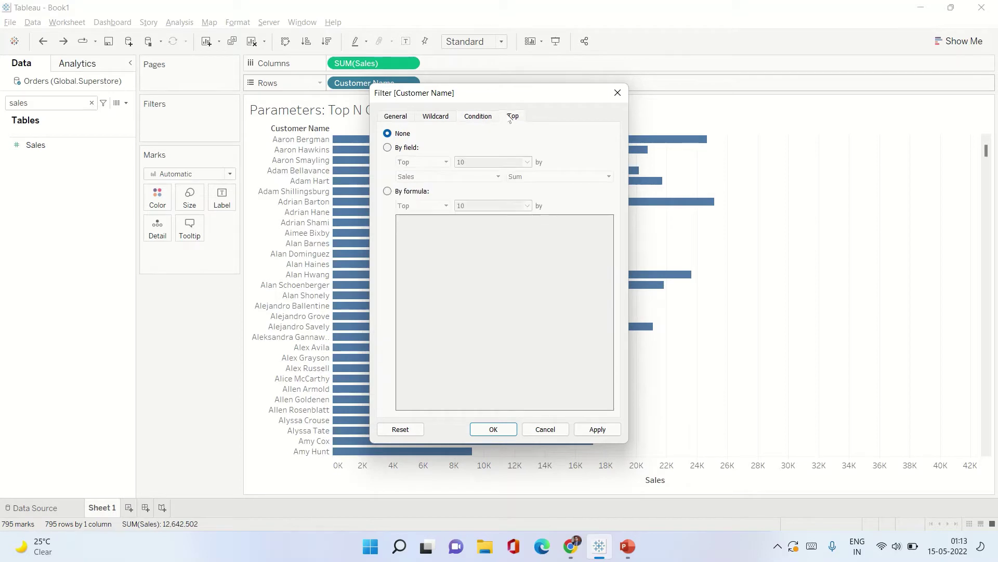
click(388, 148)
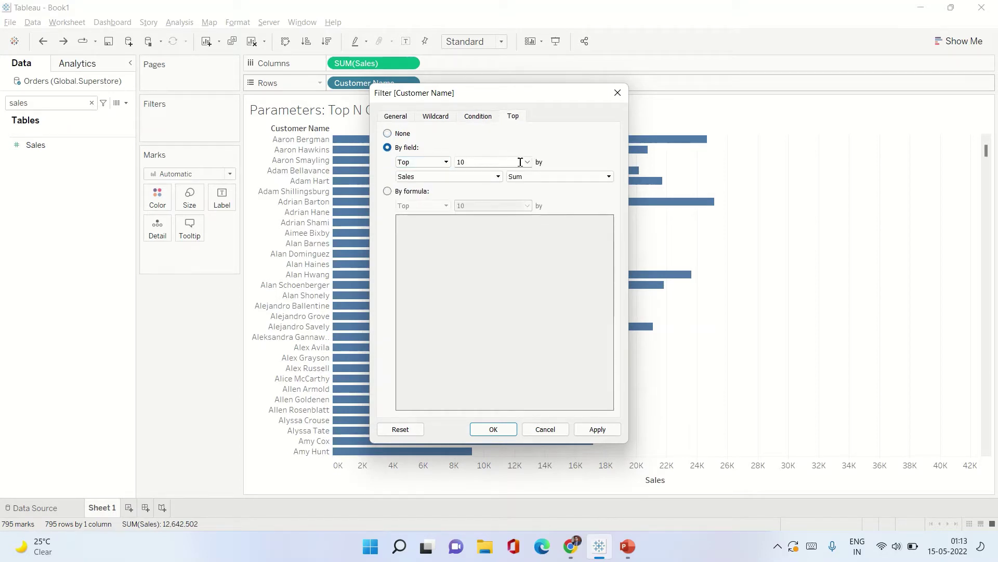
click(439, 162)
click(440, 162)
click(440, 163)
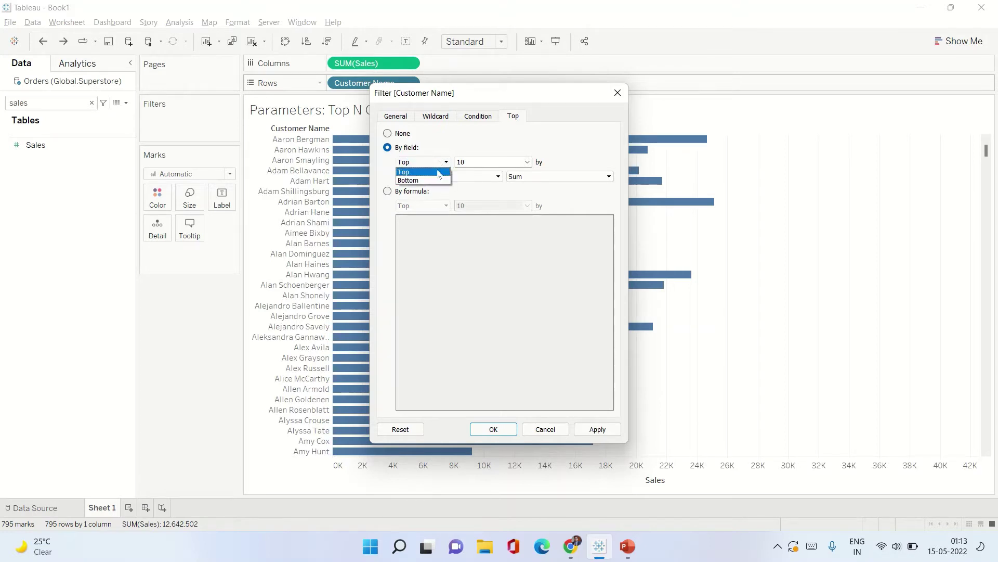
click(439, 173)
Step: Start a new parameter for the number of top customers in the filter and name it Top N
click(526, 162)
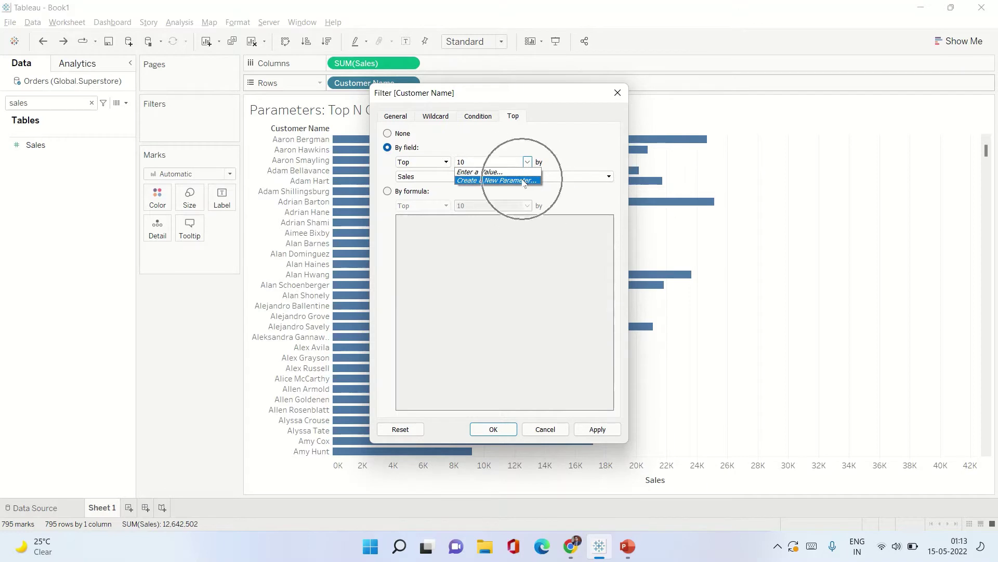
click(523, 181)
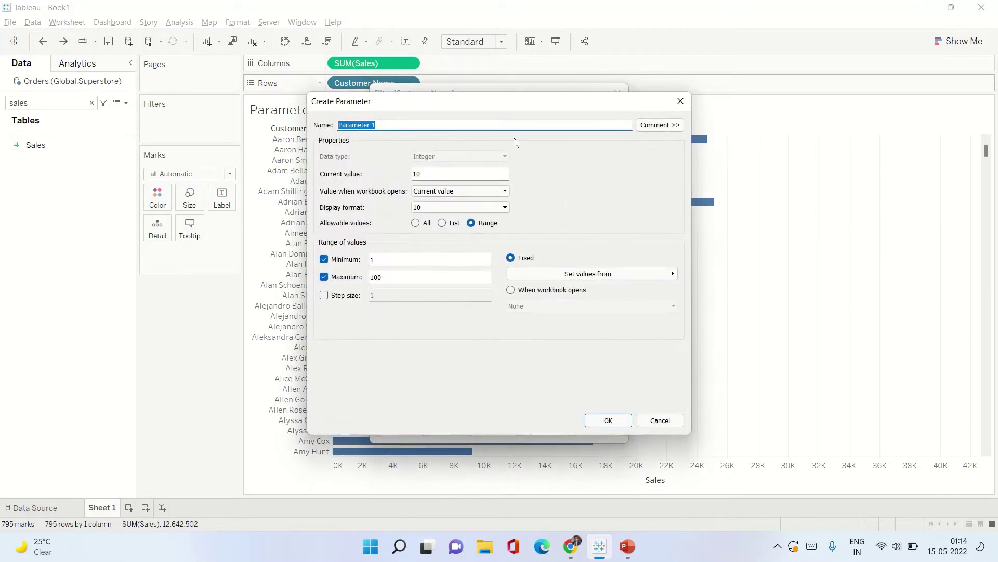
text(Top N)
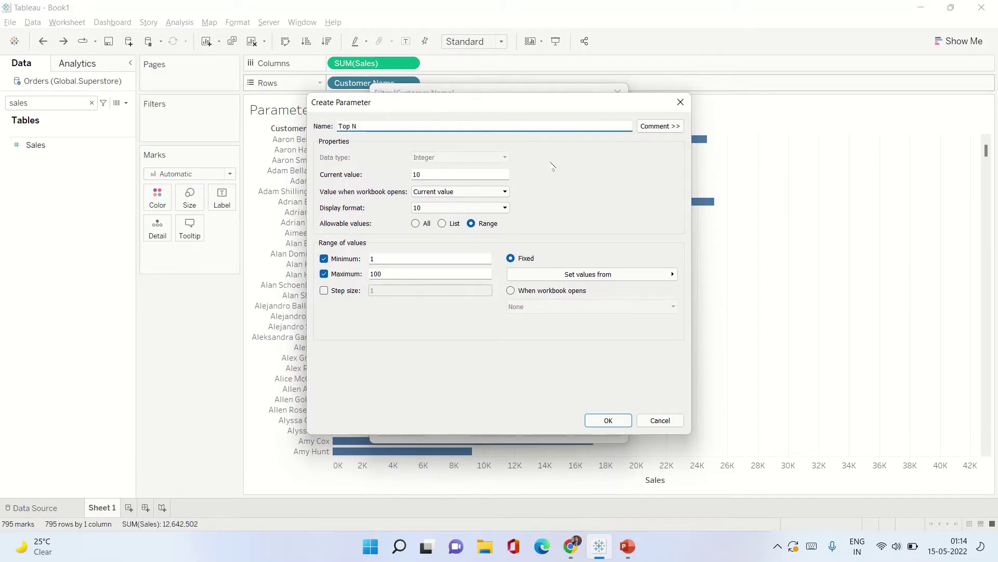
drag(441, 104, 433, 219)
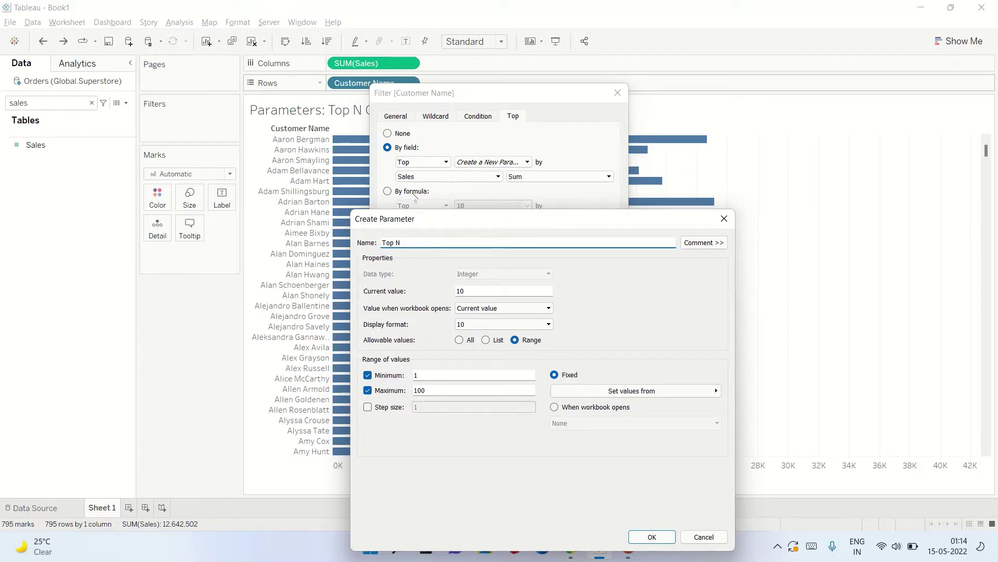
drag(506, 222, 559, 80)
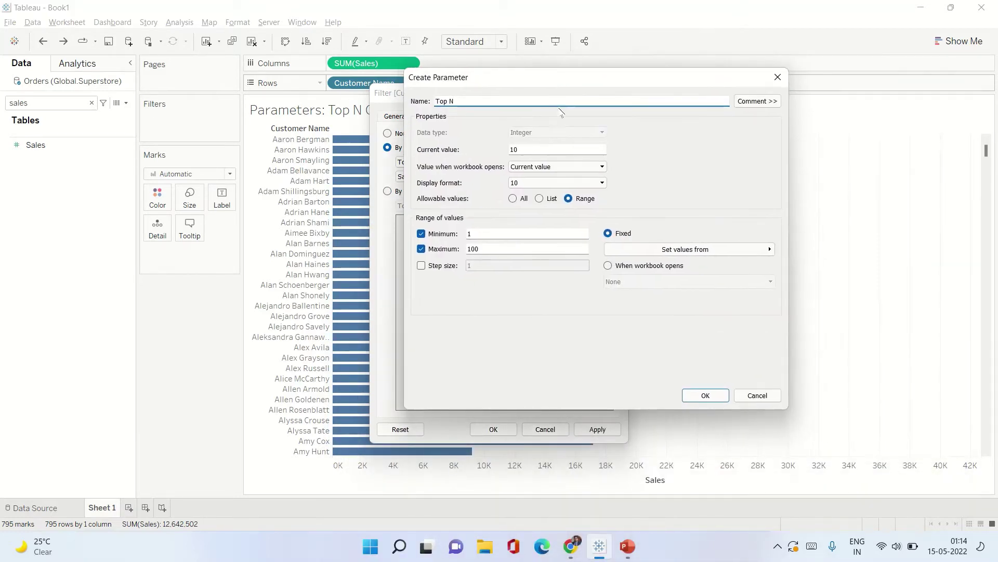
Step: Accept the Top N parameter with Current value for workbook opening, and apply the Top N filter to Customer Name
click(557, 167)
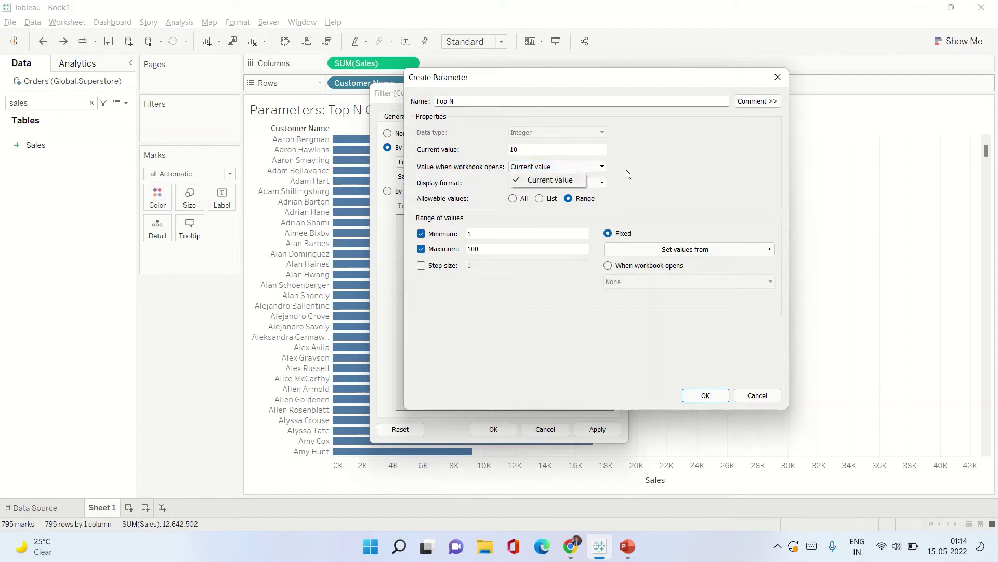
click(550, 179)
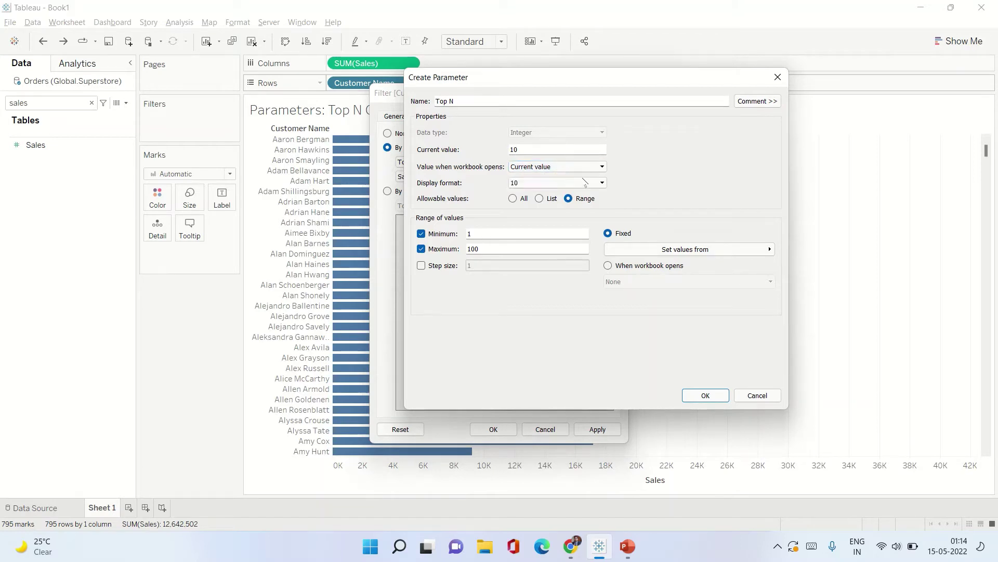
click(531, 183)
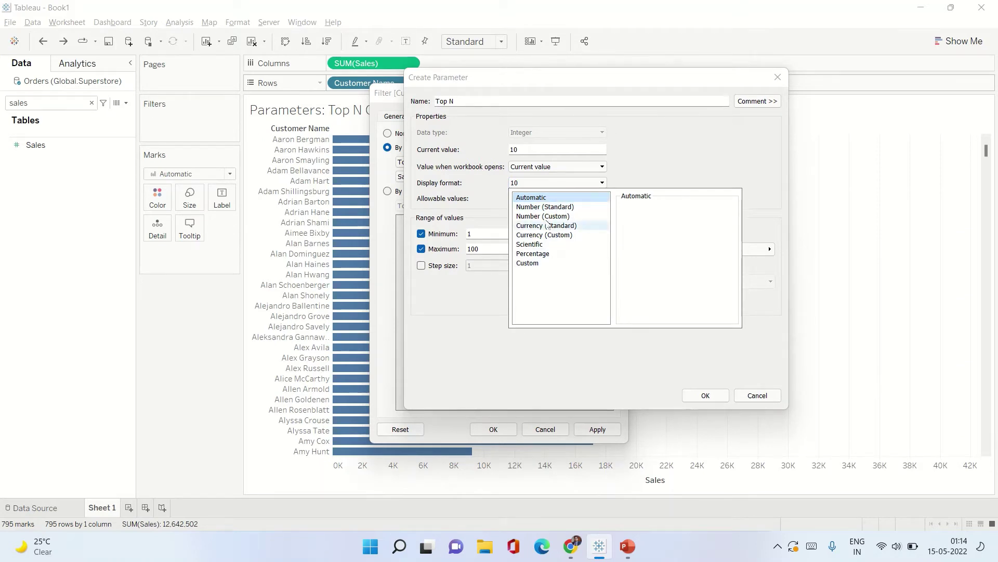
click(470, 297)
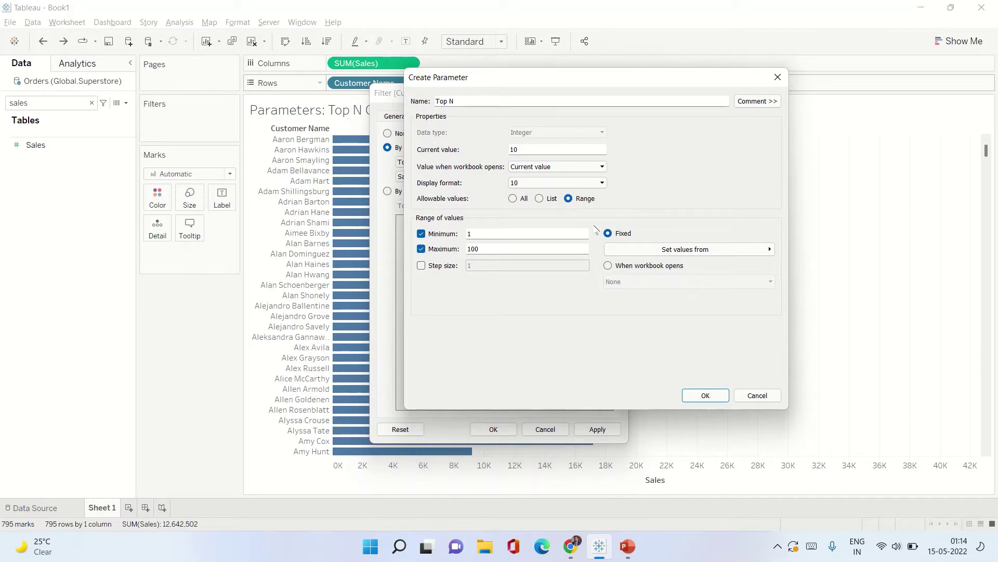
click(705, 395)
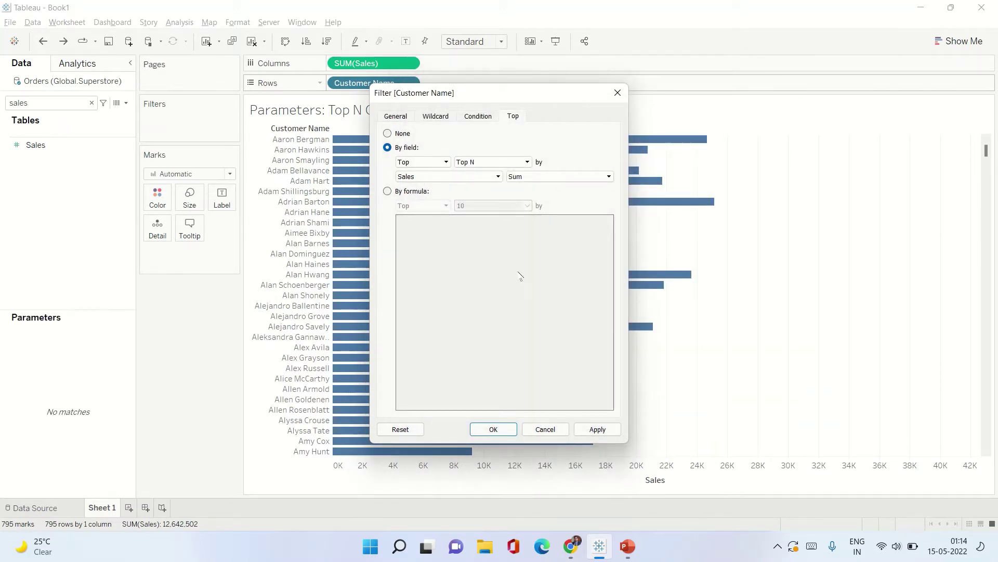
click(589, 429)
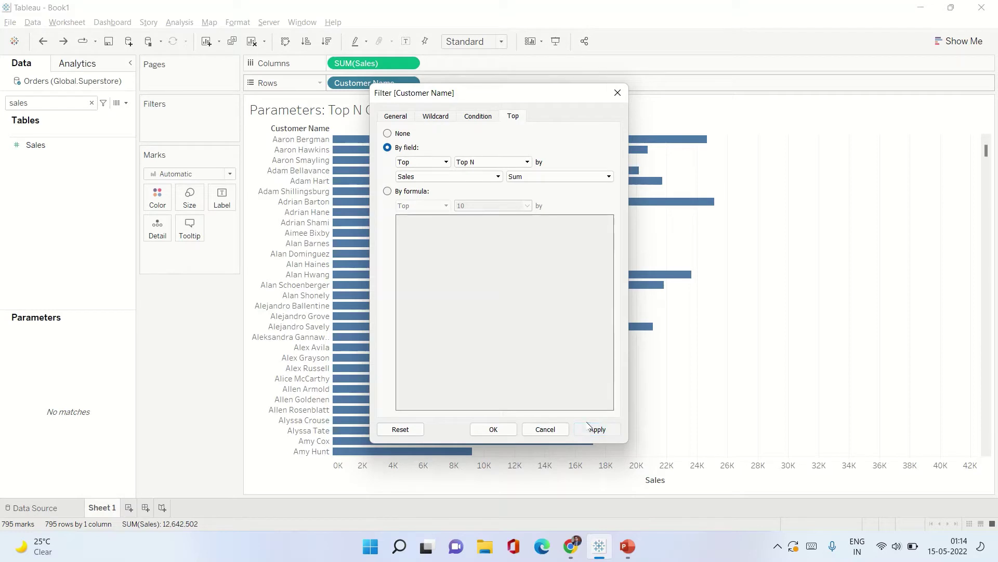
click(505, 434)
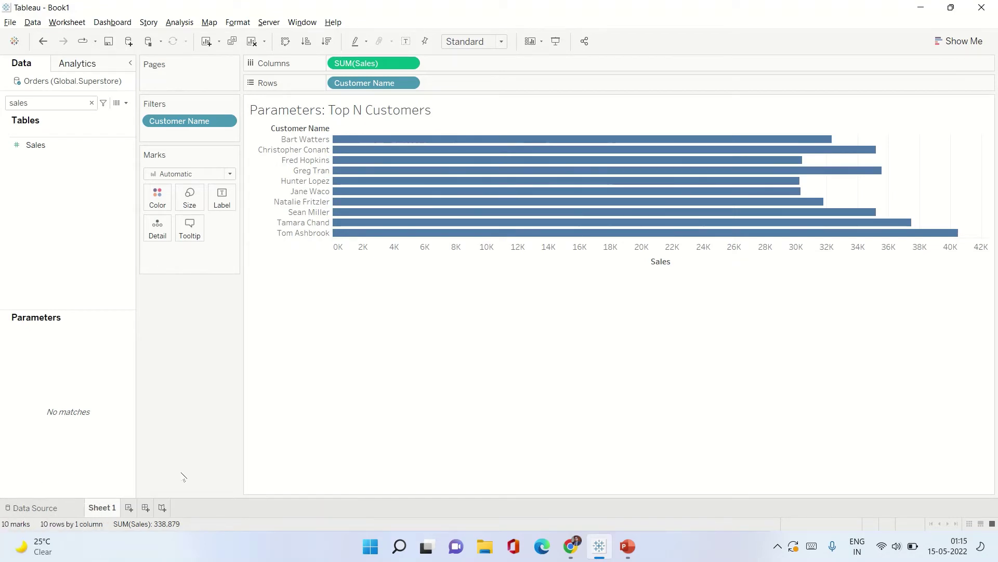
Step: Clear the field search and enlarge the Parameters section to select the Top N parameter
click(92, 103)
scroll(106, 316, down, 2)
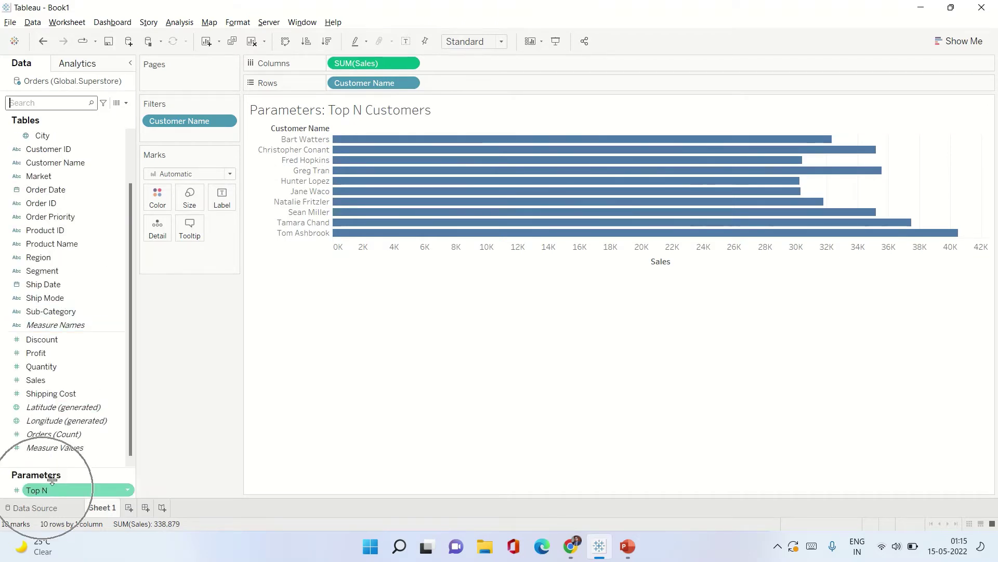
drag(65, 468, 65, 342)
click(61, 367)
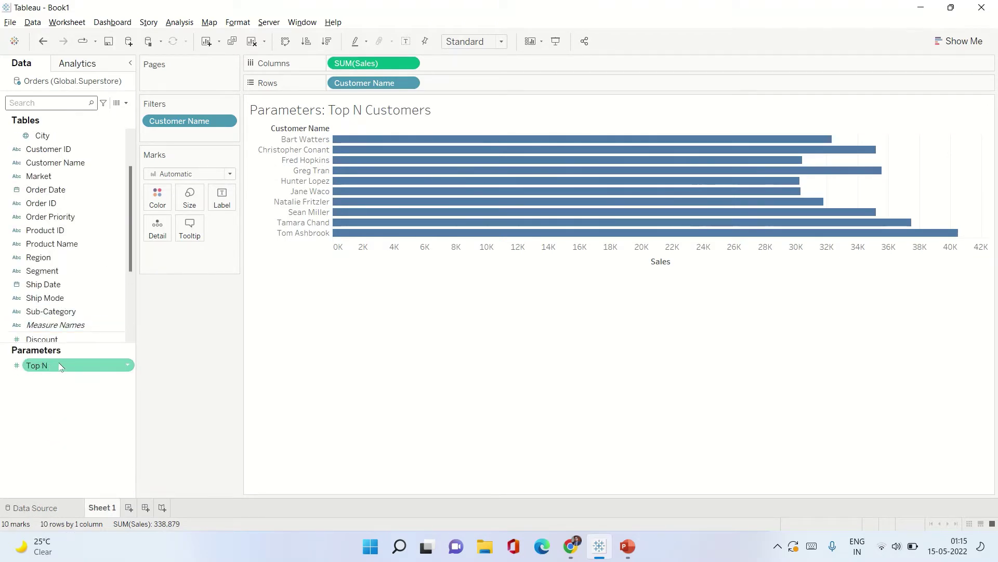
right_click(57, 367)
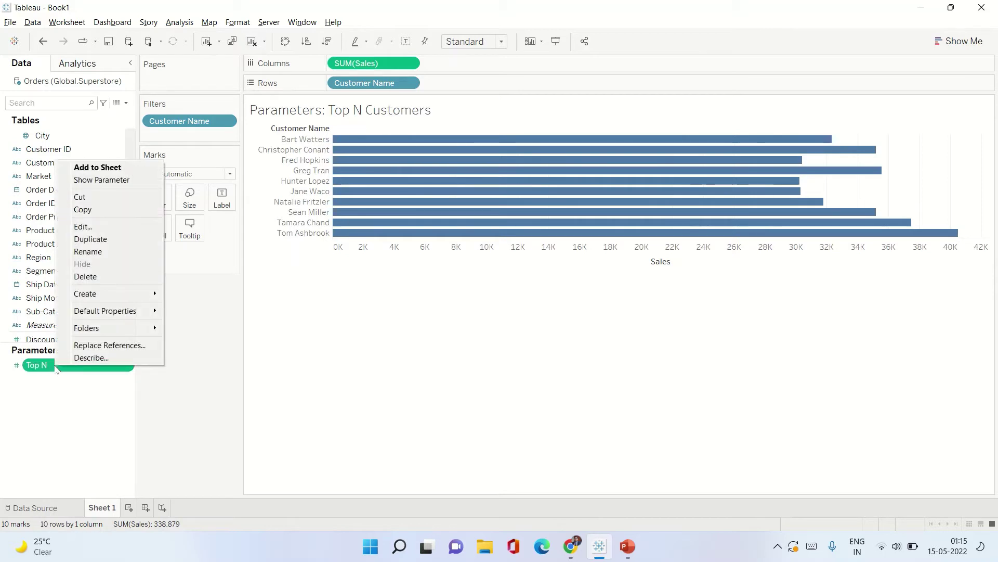
click(46, 390)
click(44, 367)
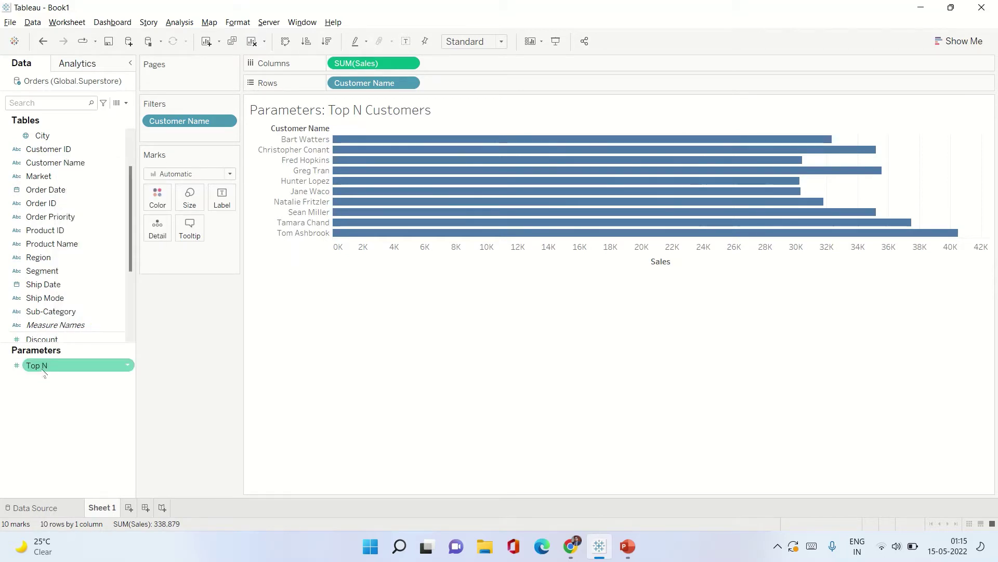
Step: Show the Top N parameter control on the sheet and raise its value to 36
right_click(42, 366)
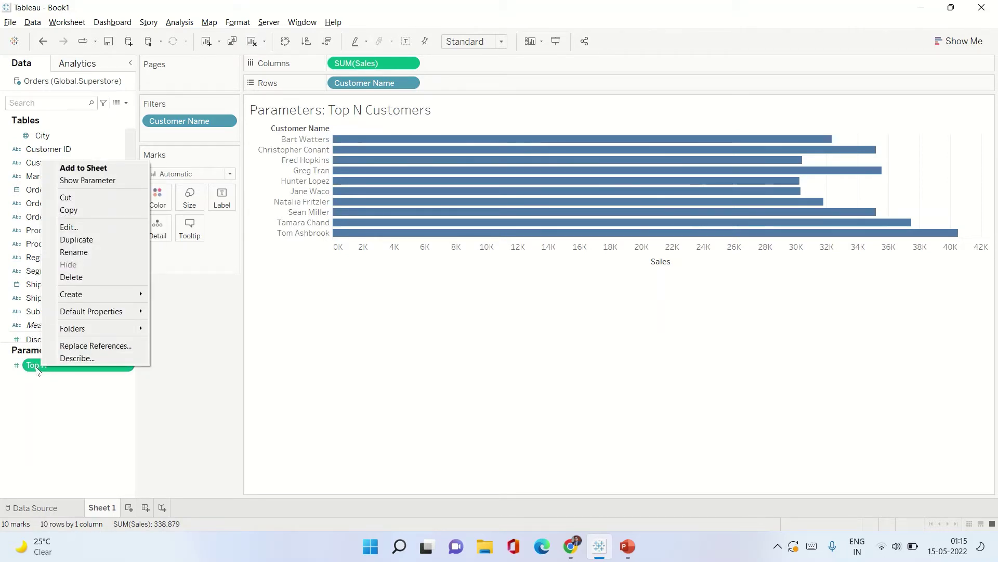
click(76, 182)
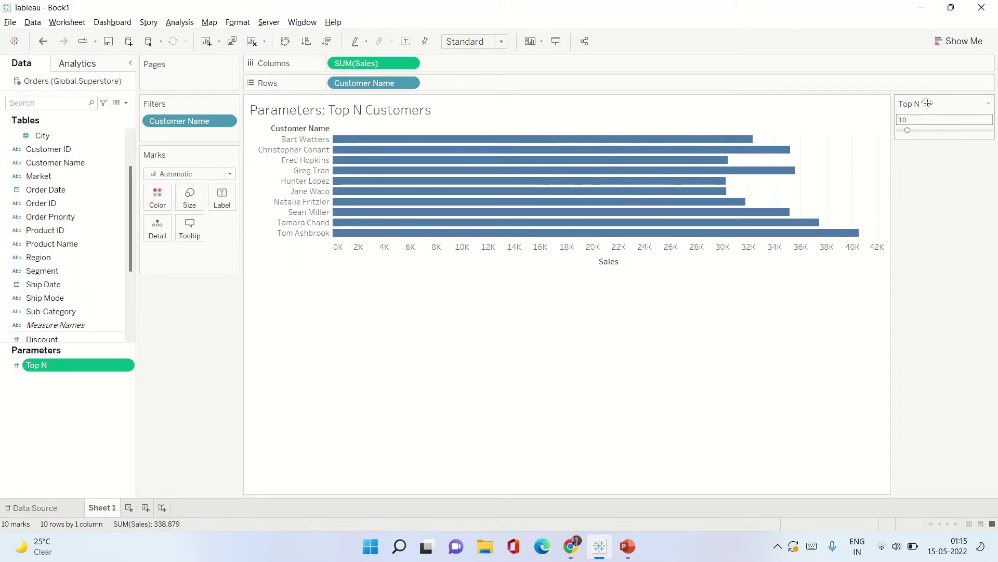
drag(907, 130, 943, 133)
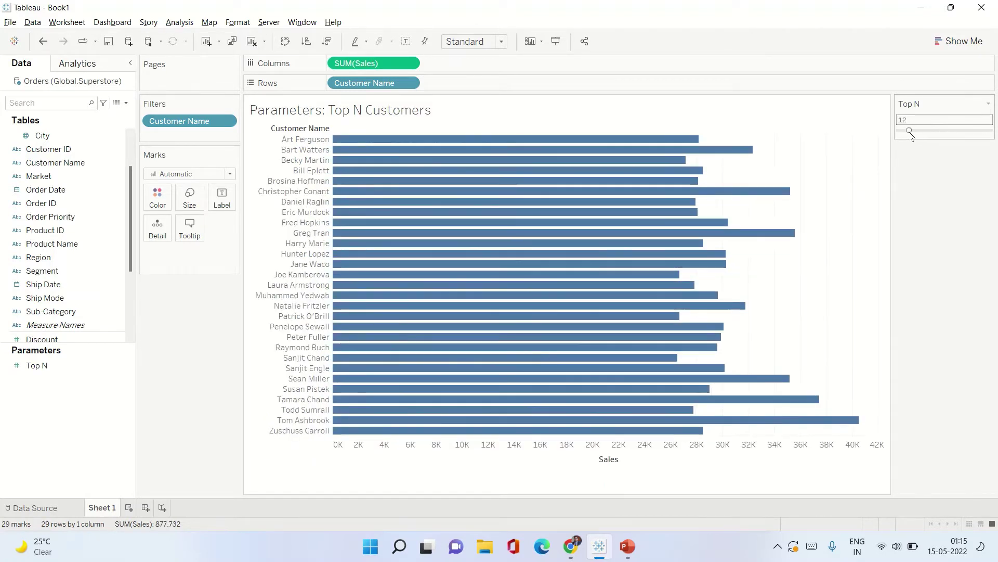
mouse_move(926, 132)
mouse_down()
mouse_move(973, 132)
mouse_move(931, 130)
mouse_up()
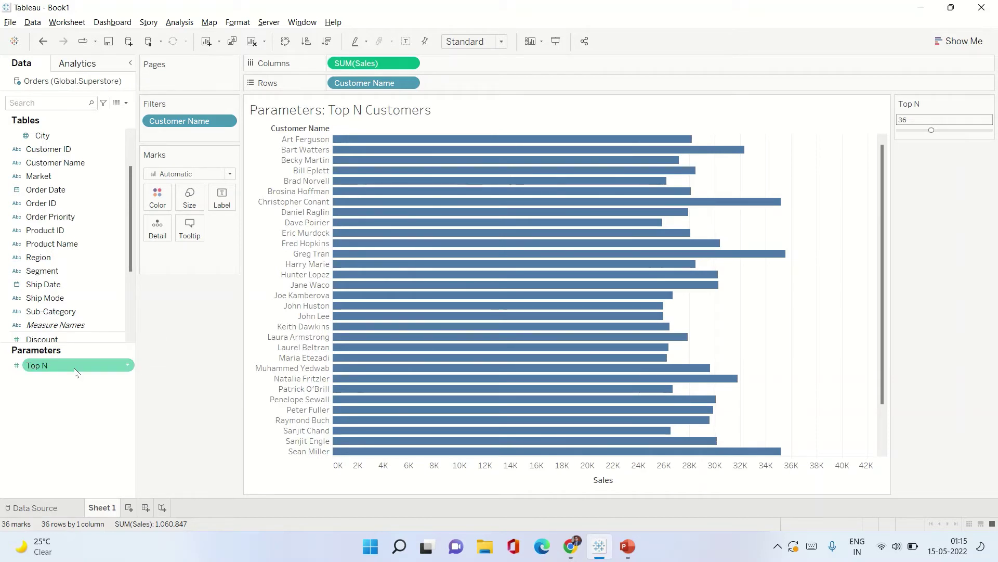
Step: Delete the Top N parameter together with its use on Sheet 1
right_click(47, 368)
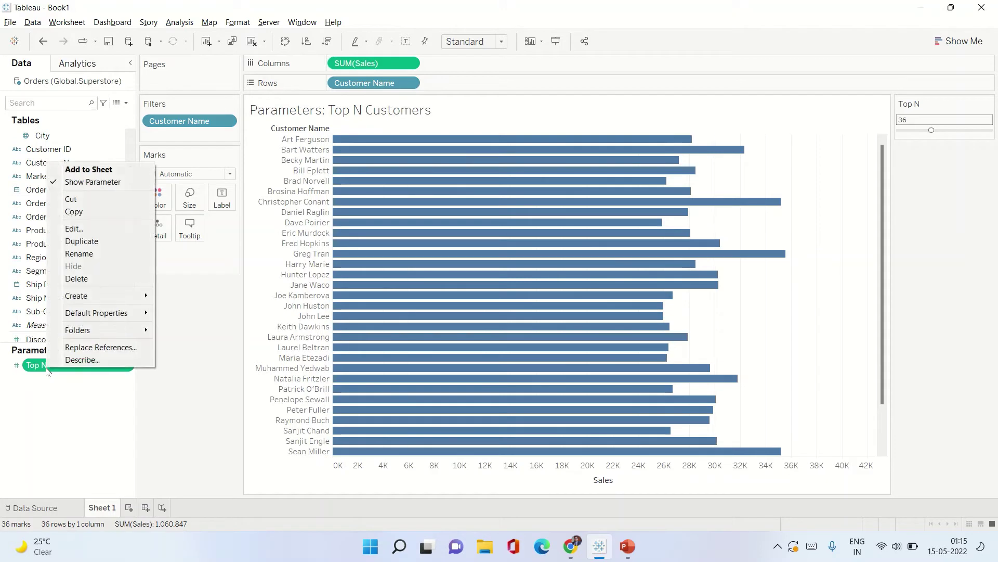
click(103, 282)
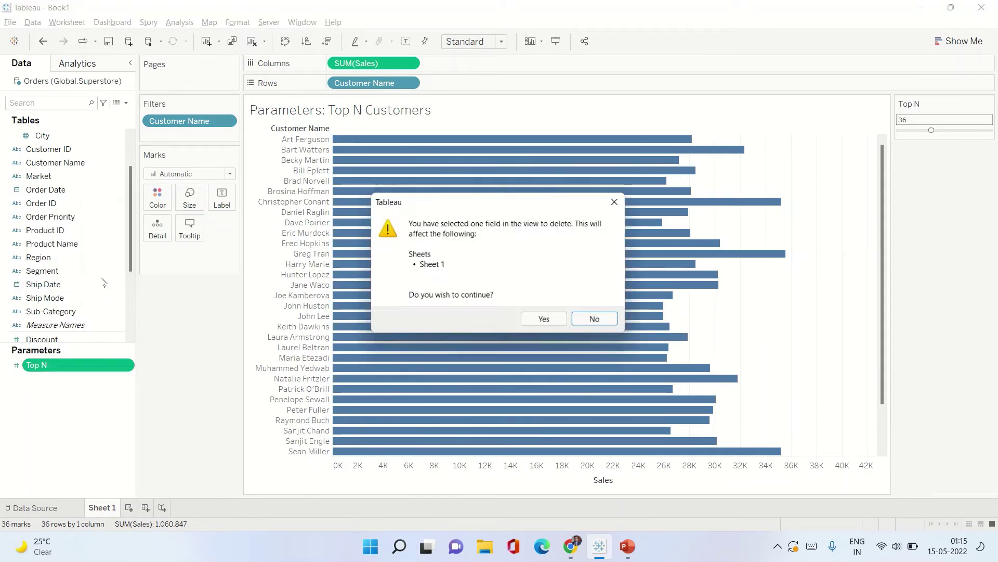
click(552, 321)
click(498, 291)
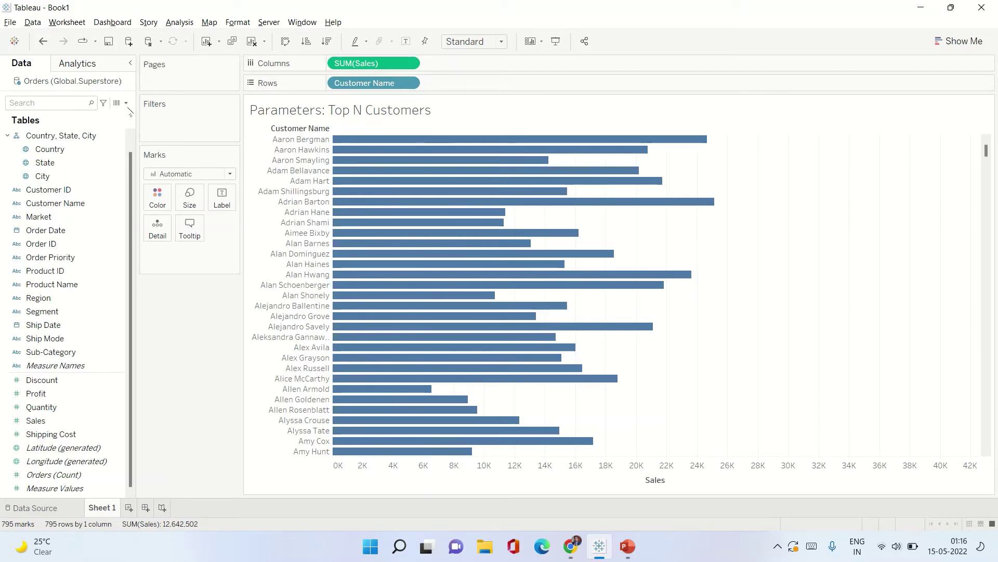
click(126, 103)
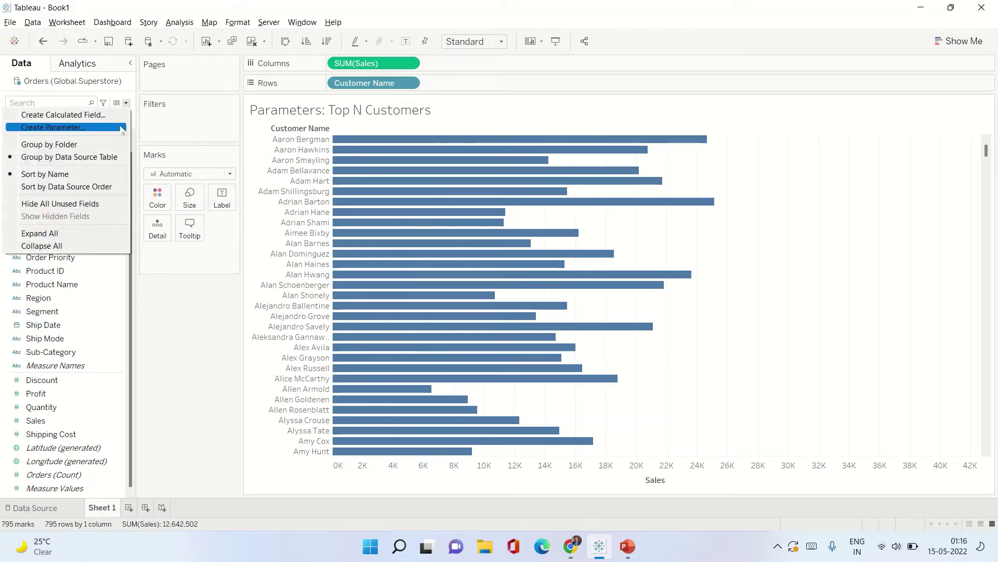
click(179, 23)
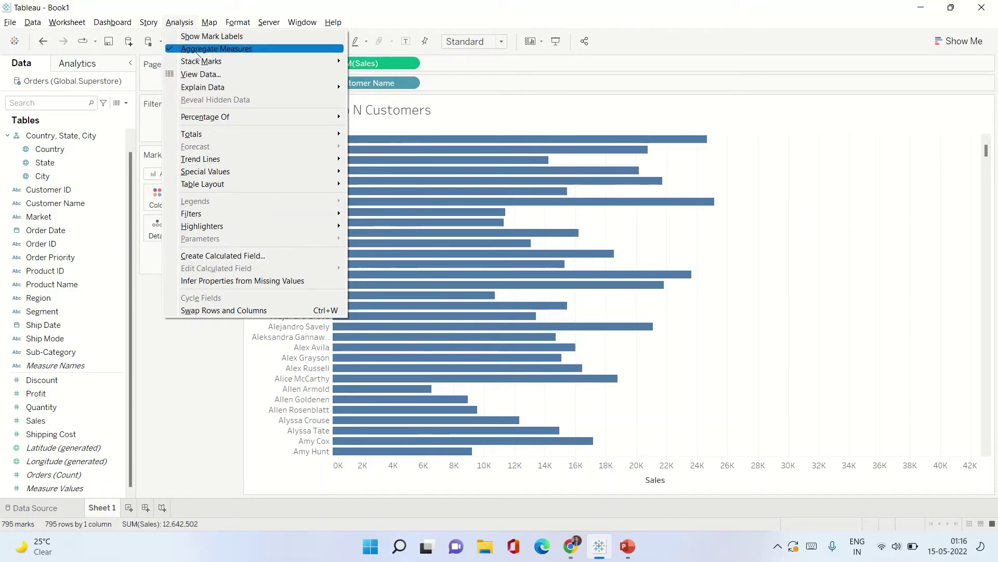
click(153, 30)
click(149, 22)
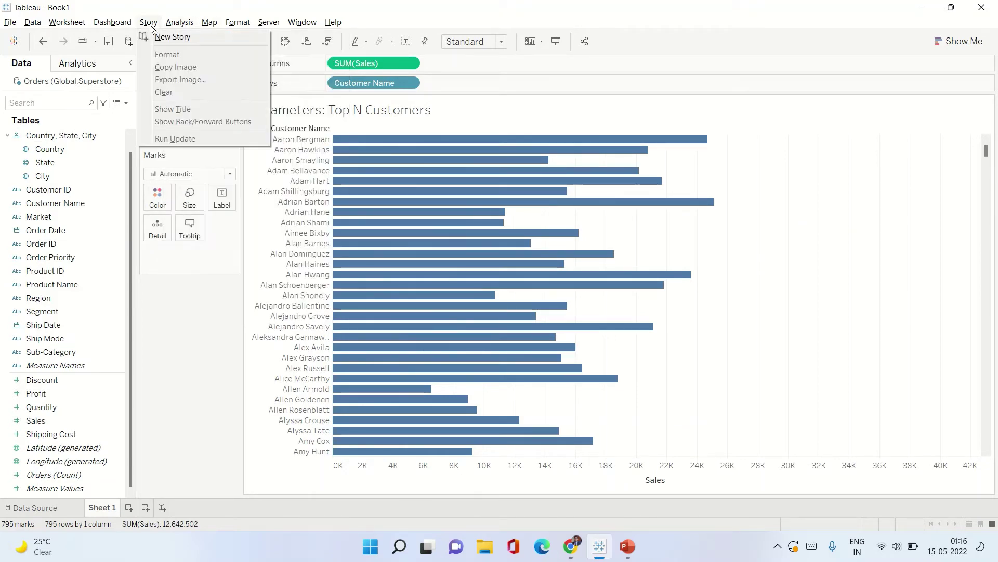
click(112, 22)
click(231, 22)
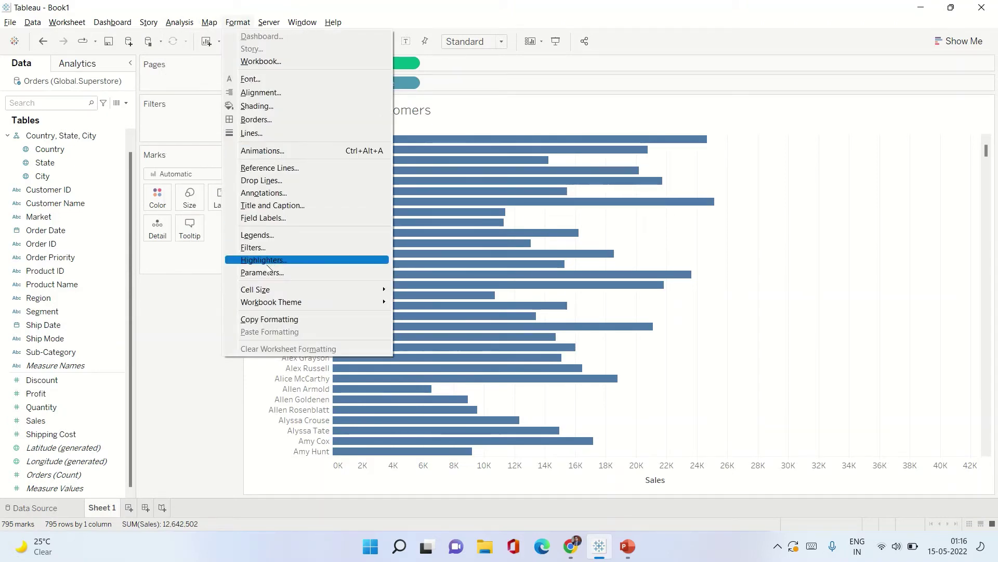
click(240, 273)
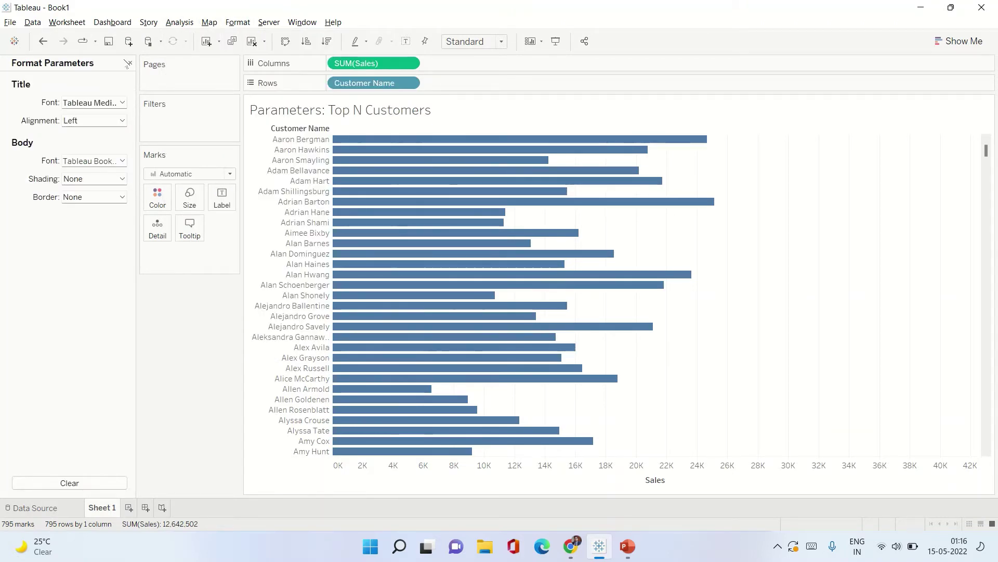
click(130, 62)
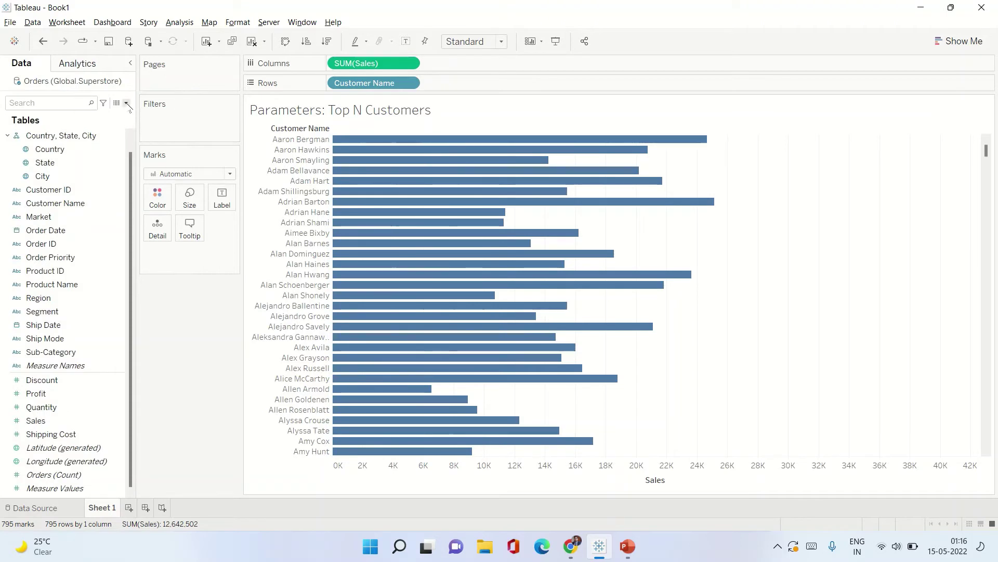
Step: Discard a new parameter draft named Top N and undo the deletion of the original parameter and its Customer Name filter
click(126, 104)
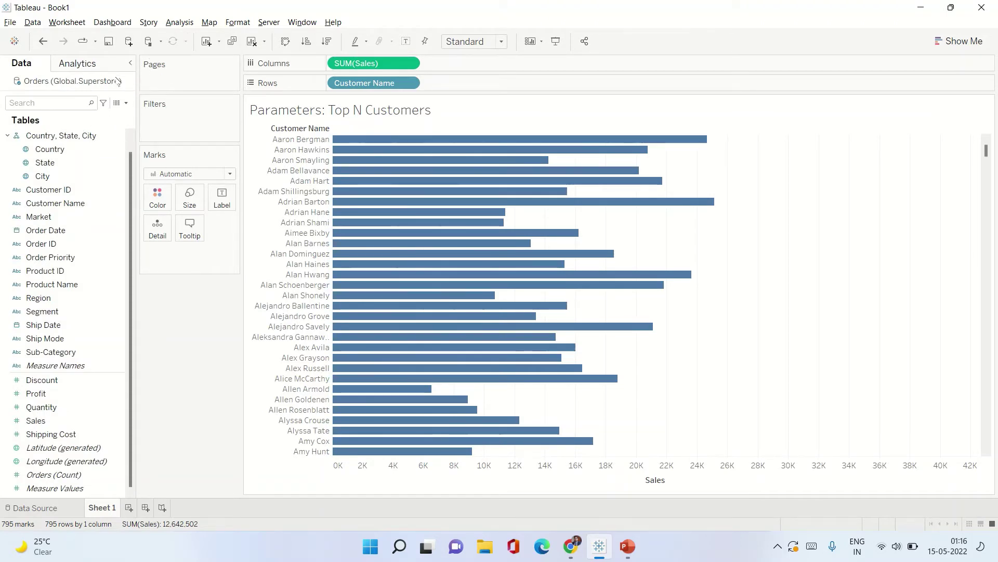
click(126, 104)
click(126, 103)
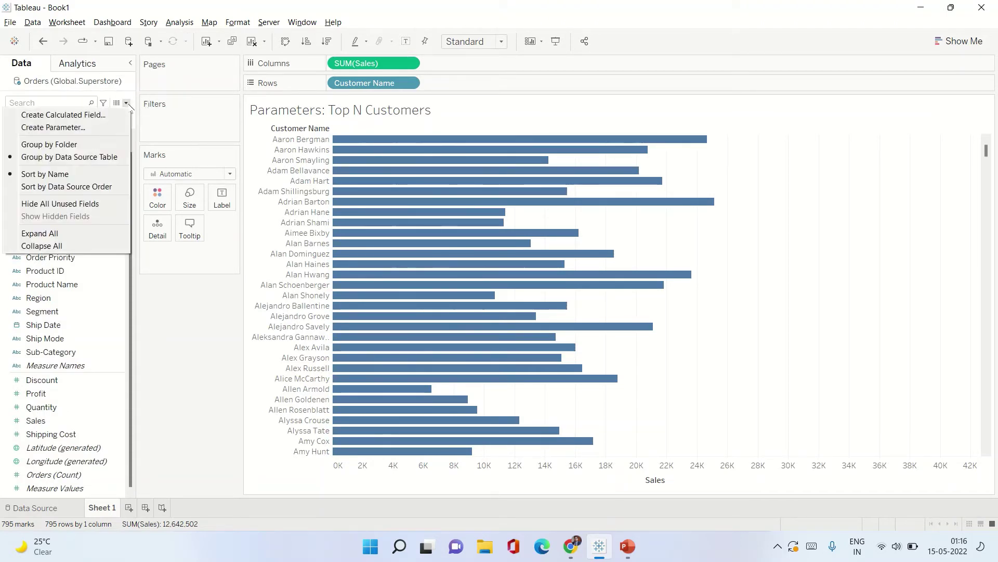
click(112, 128)
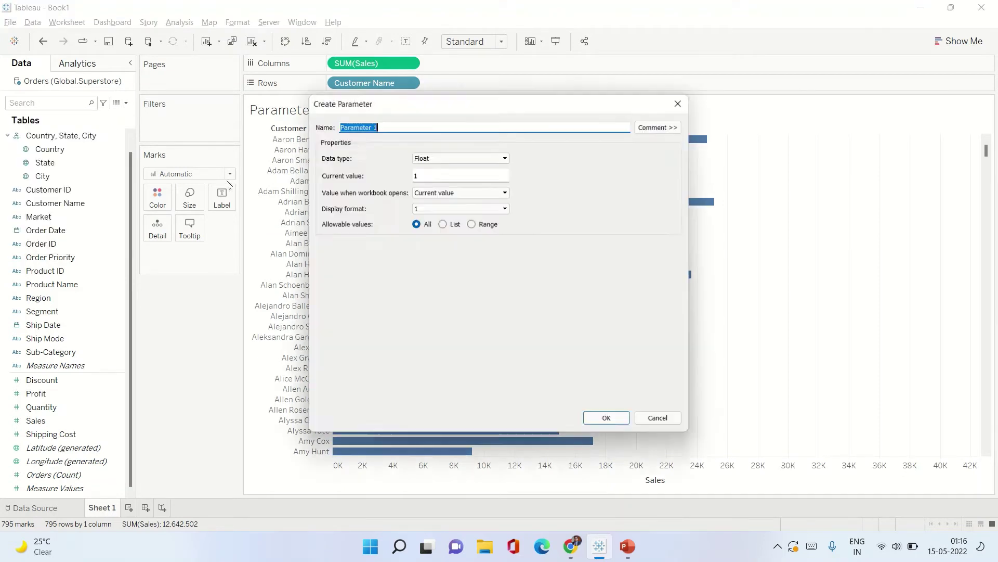
text(Top N)
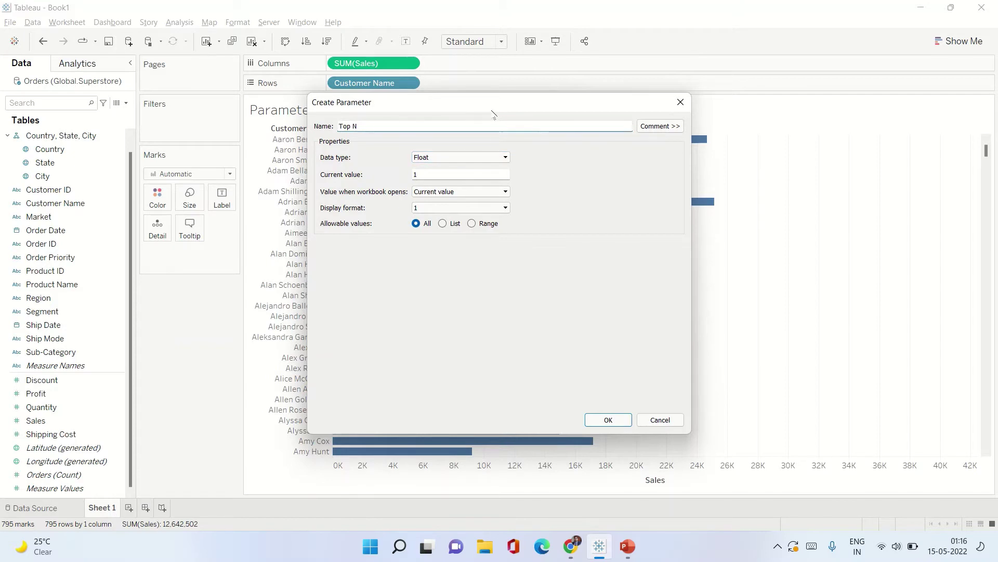
drag(493, 109, 473, 150)
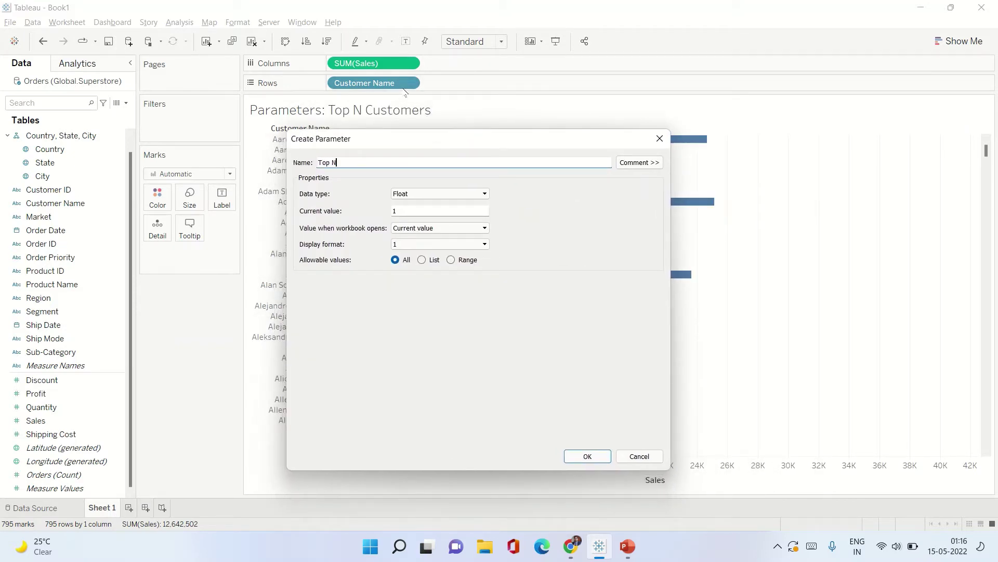
click(660, 138)
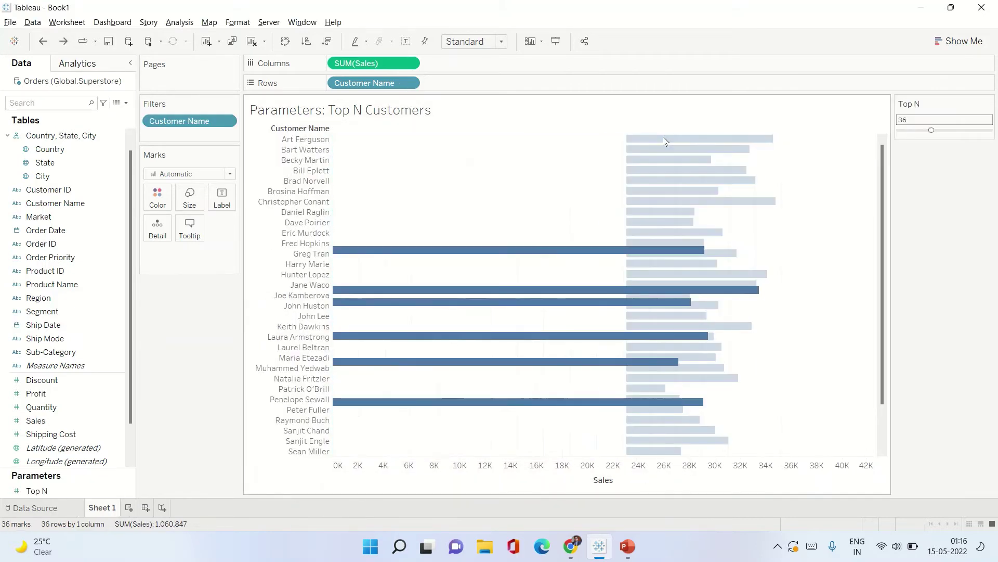
Step: Review the Top settings of the Customer Name filter and leave them as they are
right_click(188, 124)
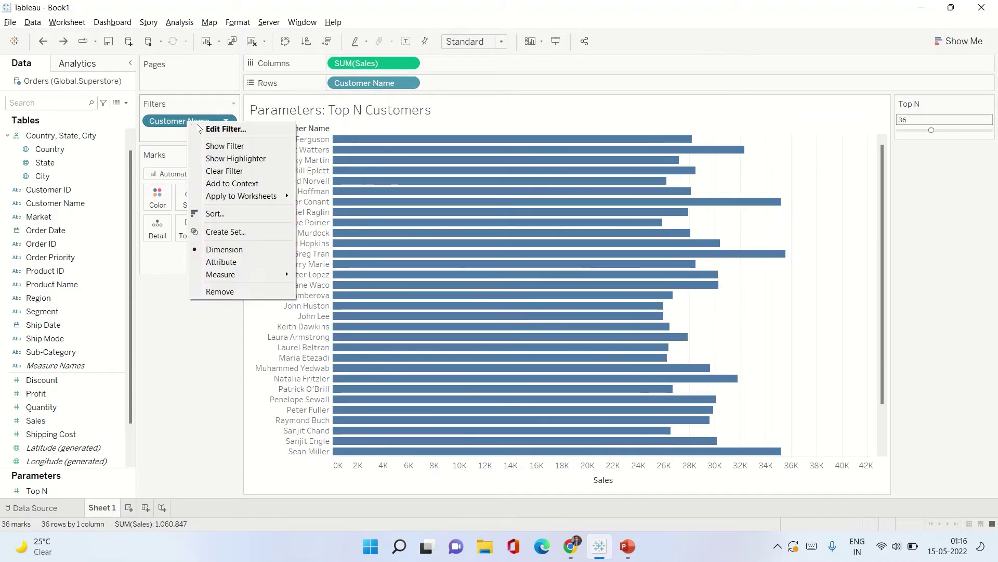
click(224, 129)
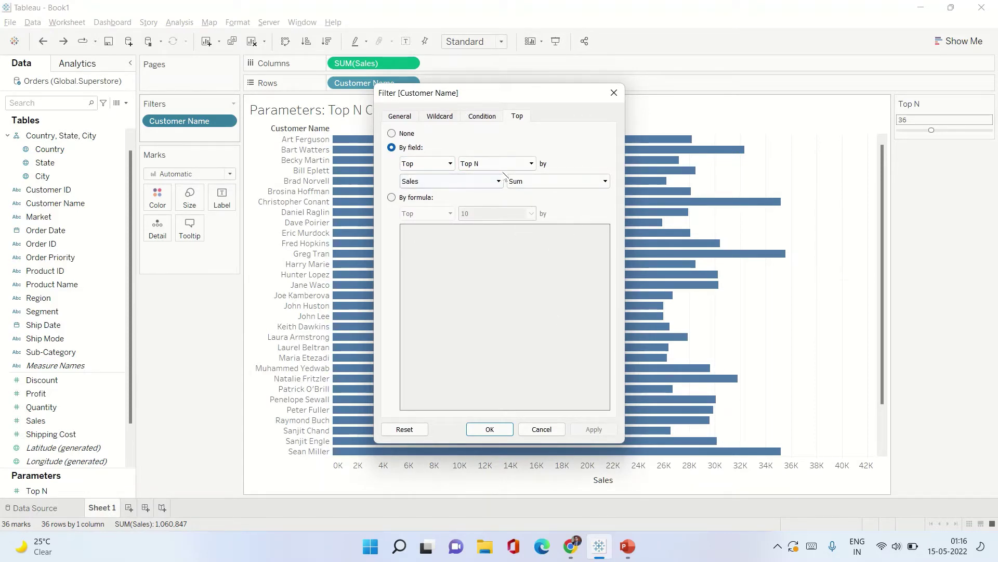
click(614, 93)
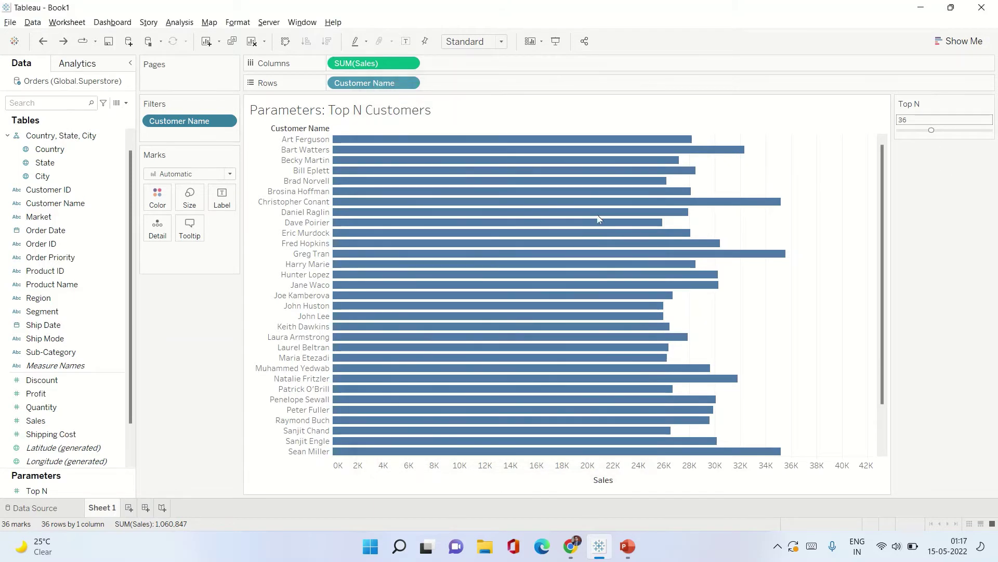
Step: Remove the Customer Name filter from the sheet and delete the Top N parameter
drag(164, 121, 120, 395)
click(36, 491)
right_click(35, 491)
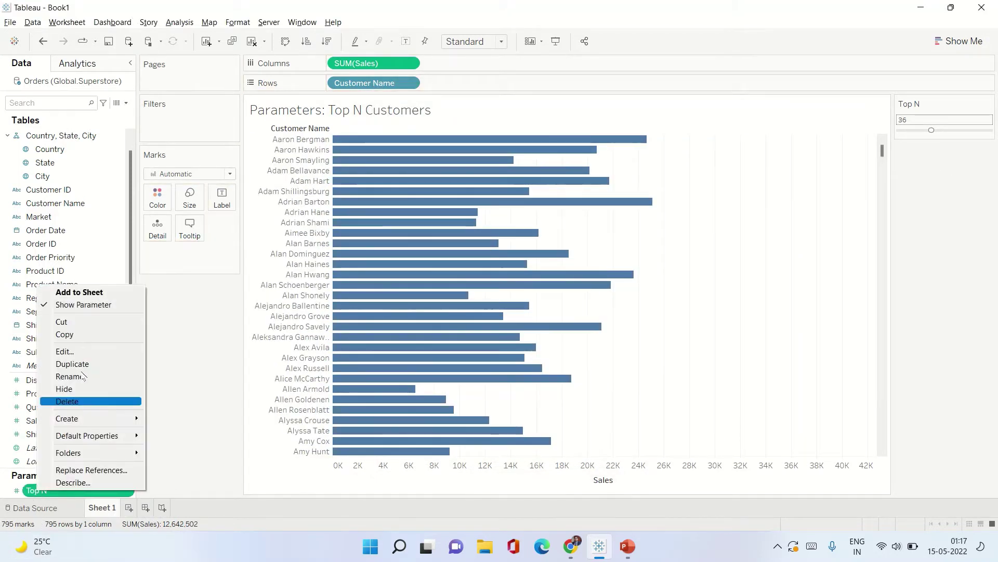
click(78, 401)
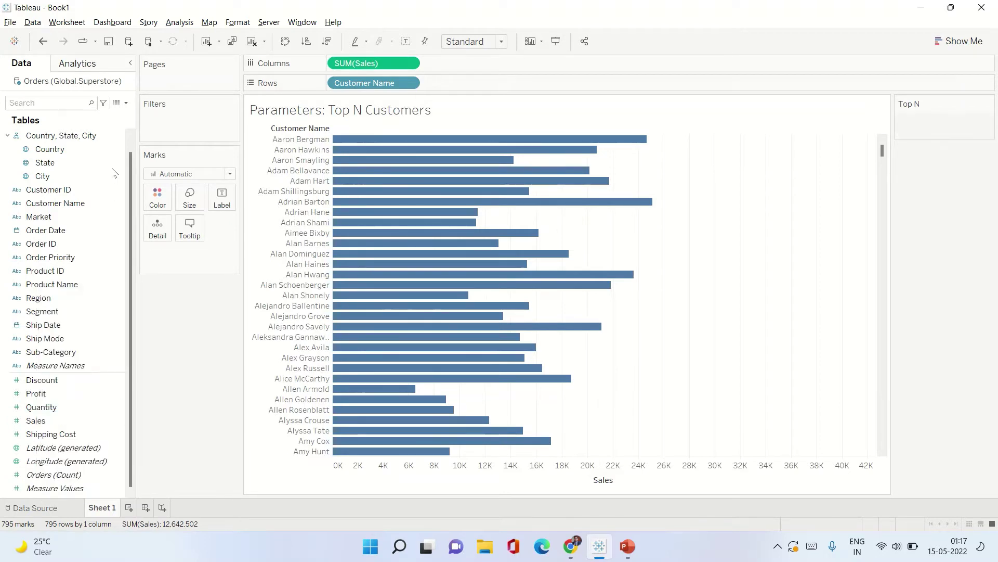
Step: Start a new parameter from the data source fields, named Top N, with data type Integer and current value 5
click(126, 102)
click(122, 125)
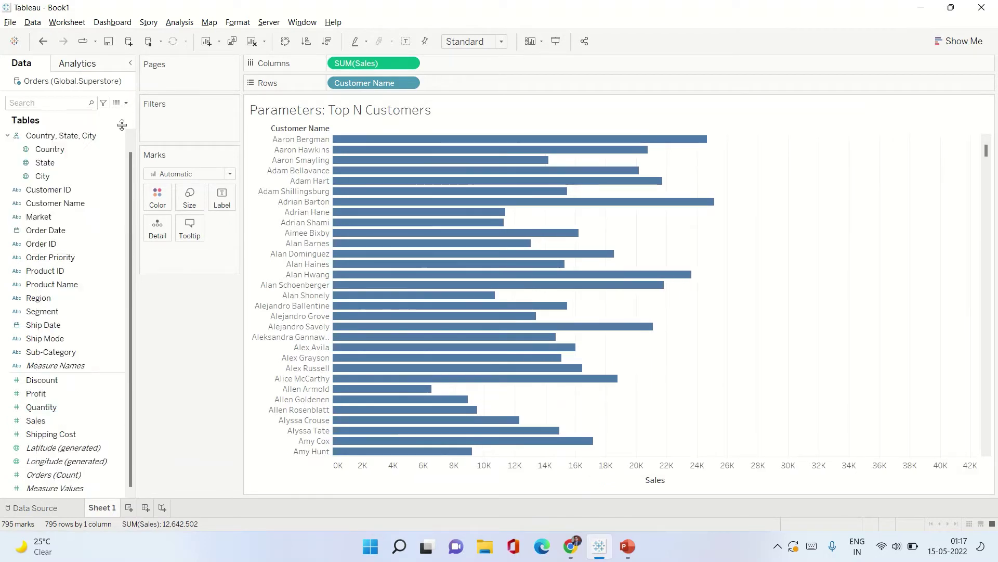
text(T)
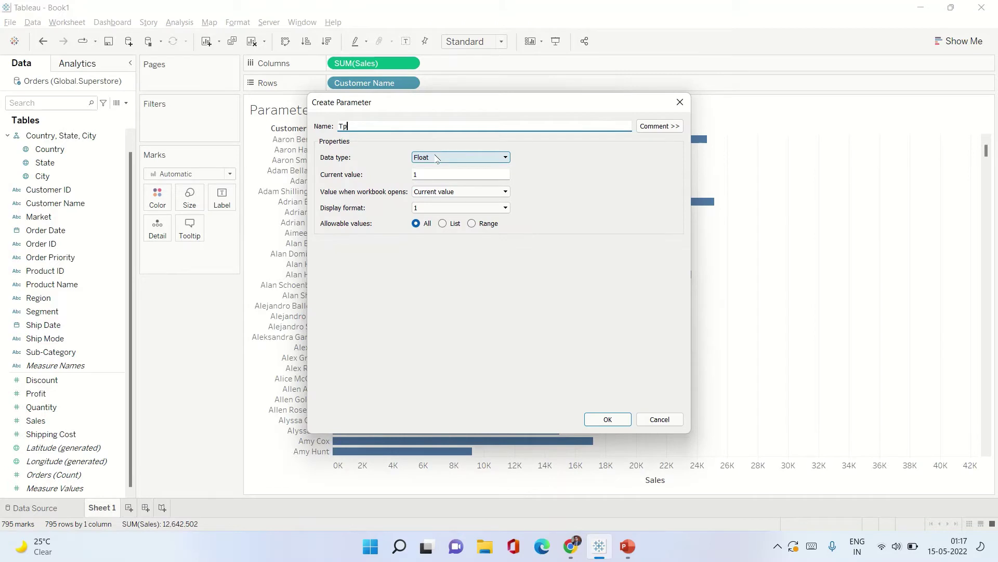
text(op N)
click(436, 158)
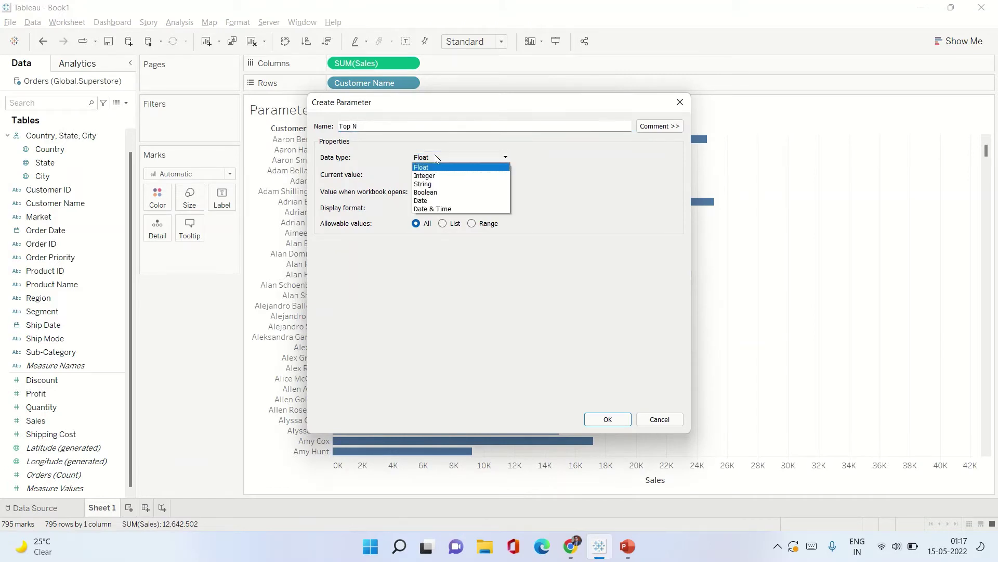
click(432, 176)
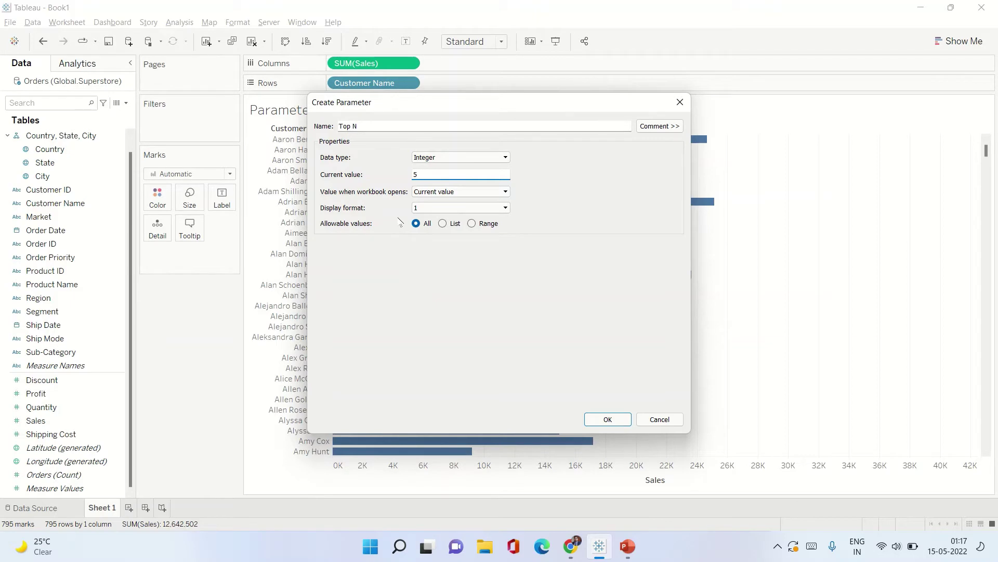
key(Print)
mouse_move(406, 217)
mouse_down()
mouse_move(514, 226)
mouse_move(514, 240)
mouse_up()
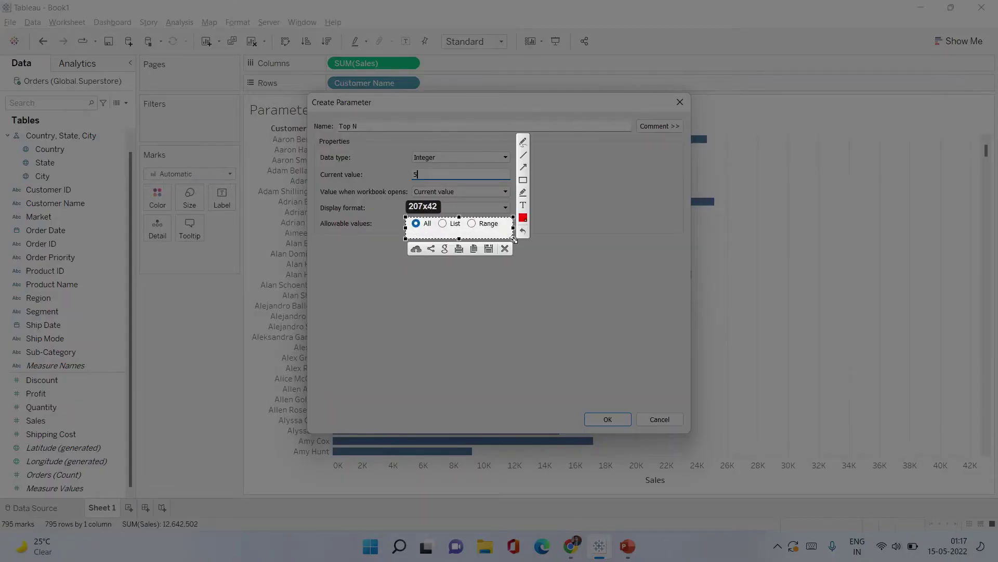
click(524, 194)
click(417, 224)
key(ctrl+z)
click(504, 248)
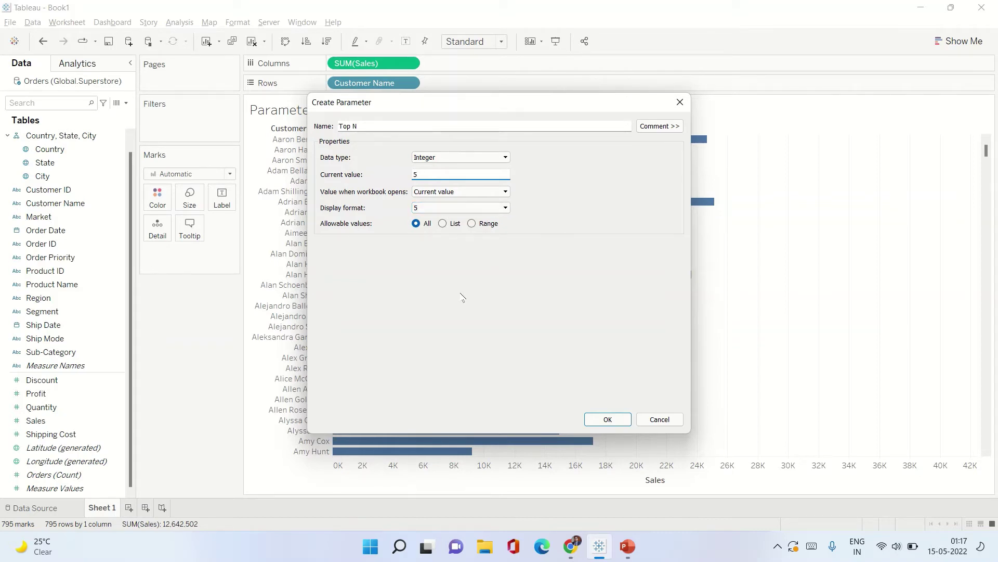
Step: Restrict the parameter's allowable values to a list containing 10, 20, 30, 40 and 50
click(444, 224)
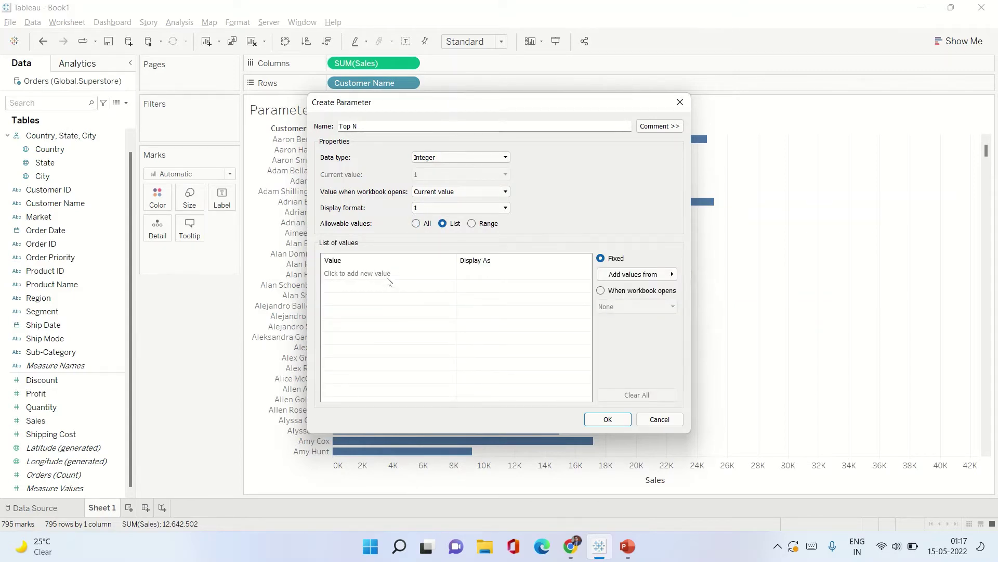
click(387, 275)
text(10)
key(Return)
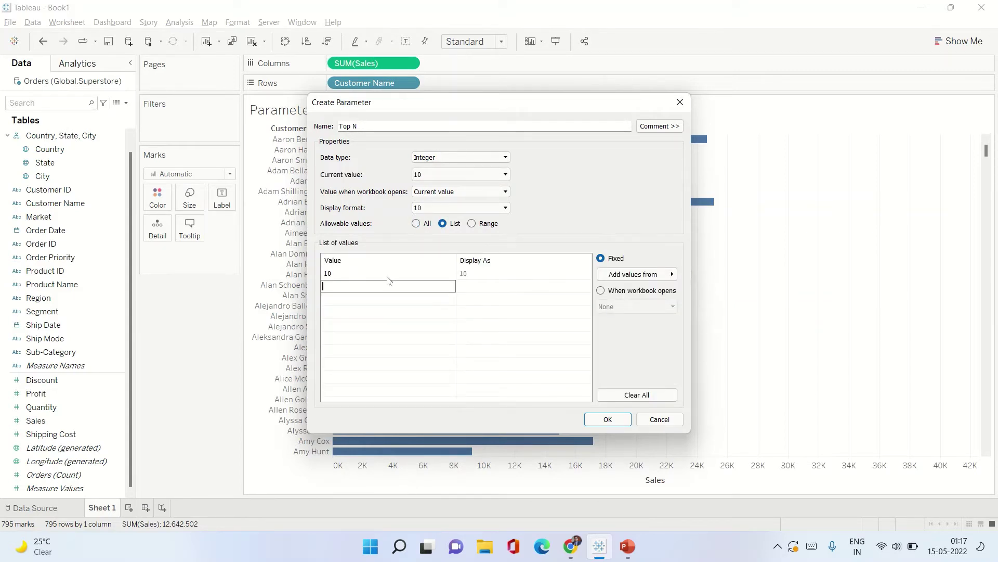
text(20)
key(Return)
text(30)
key(Return)
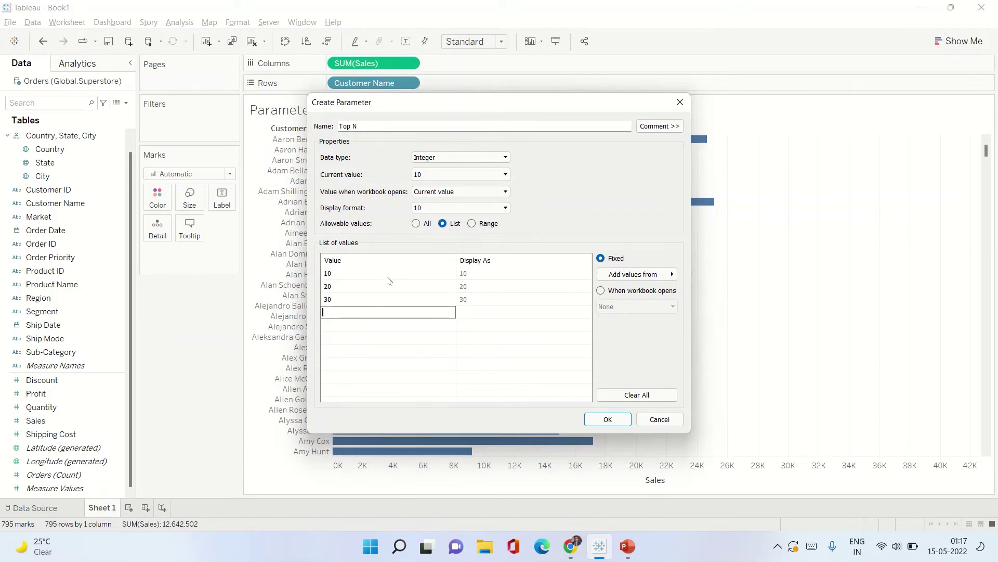
text(40)
key(Return)
text(50)
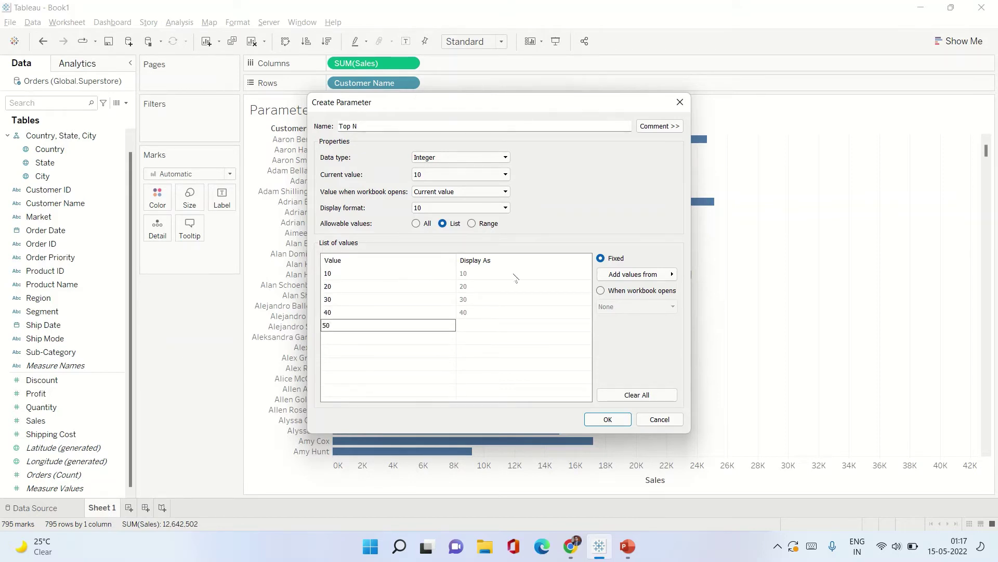
key(Return)
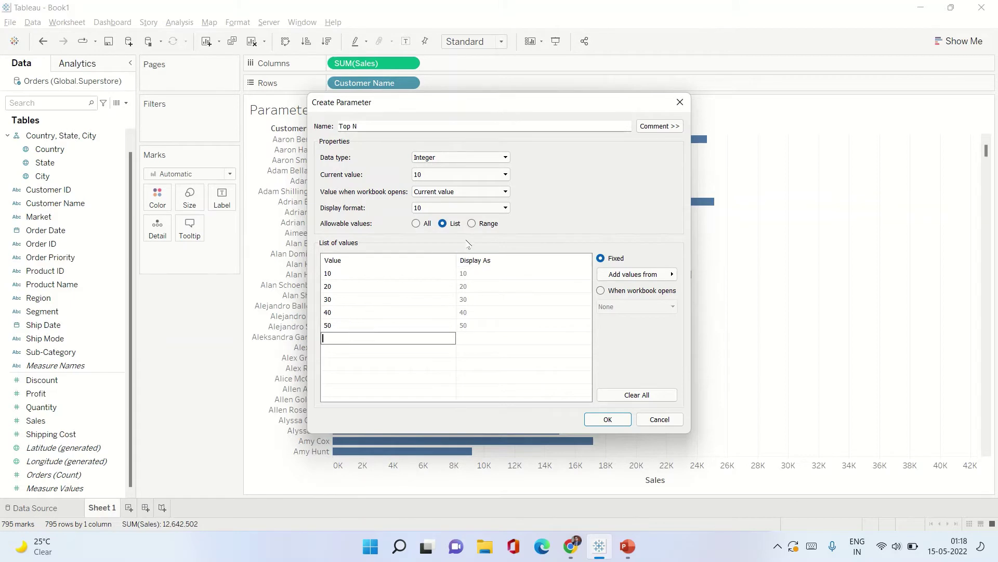
Step: Allow all values for the Top N parameter, create it and show its control on the sheet
click(471, 224)
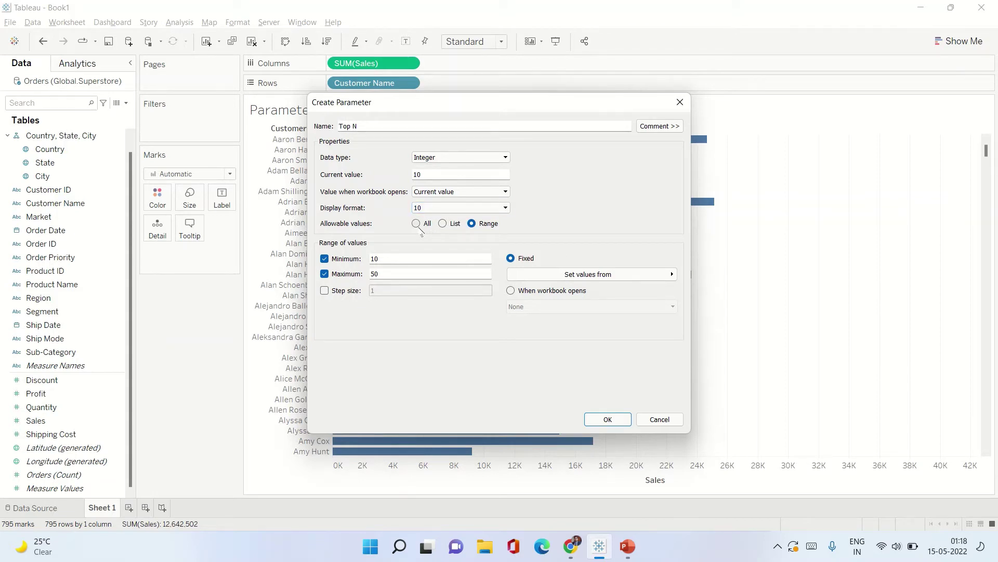
click(416, 225)
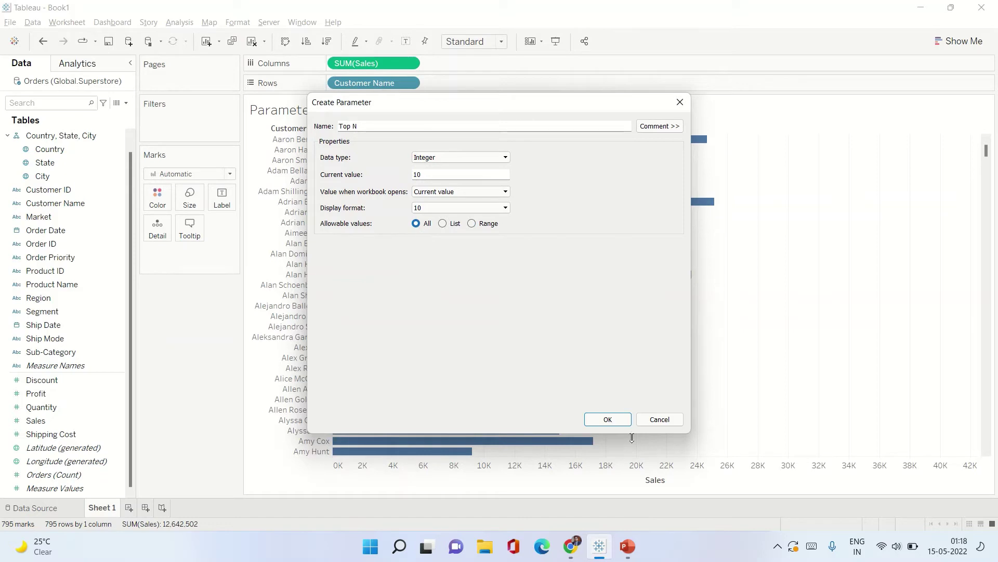
click(624, 423)
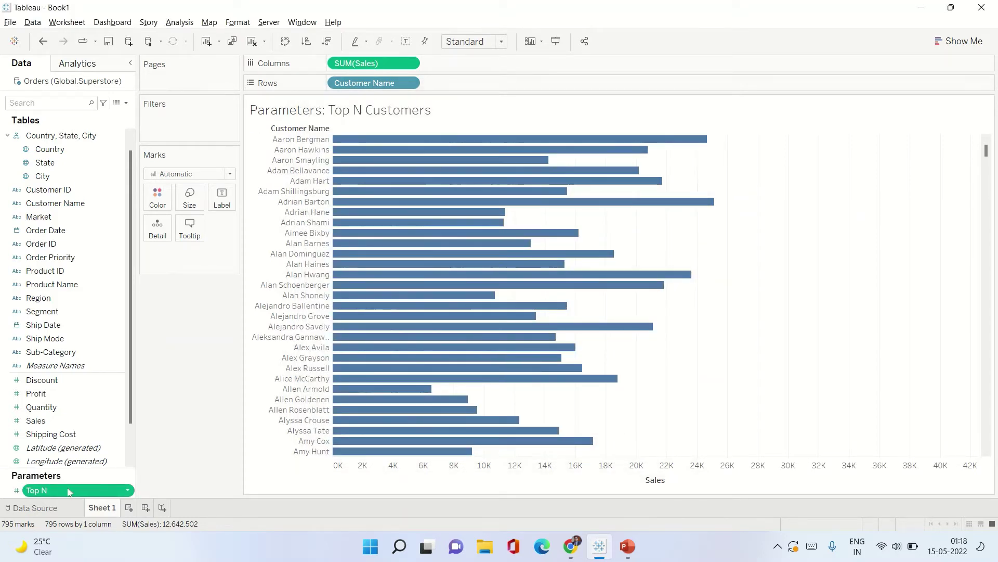
right_click(68, 487)
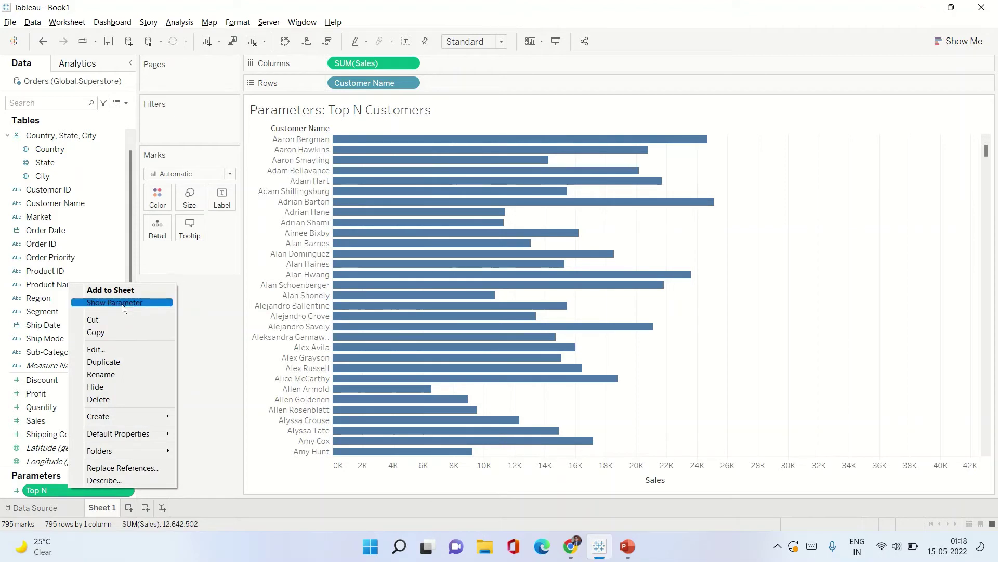
click(123, 303)
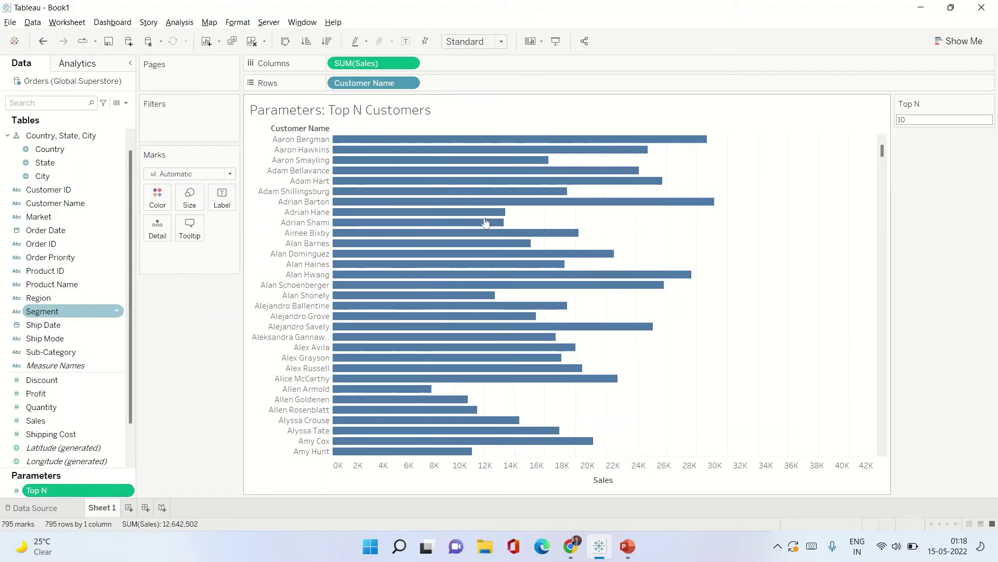
Step: Set the displayed Top N parameter to 20
double_click(922, 118)
key(BackSpace)
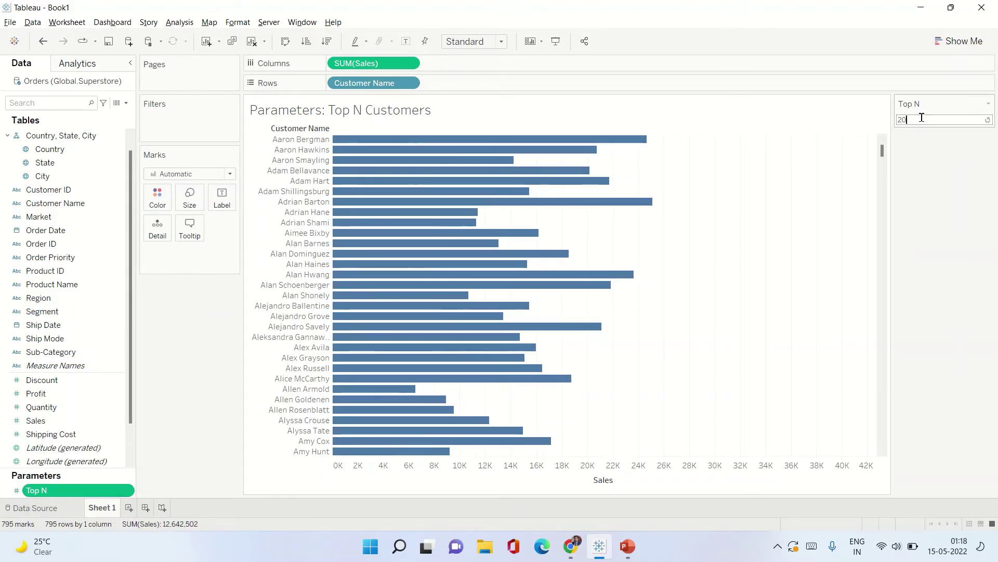
text(20)
key(Return)
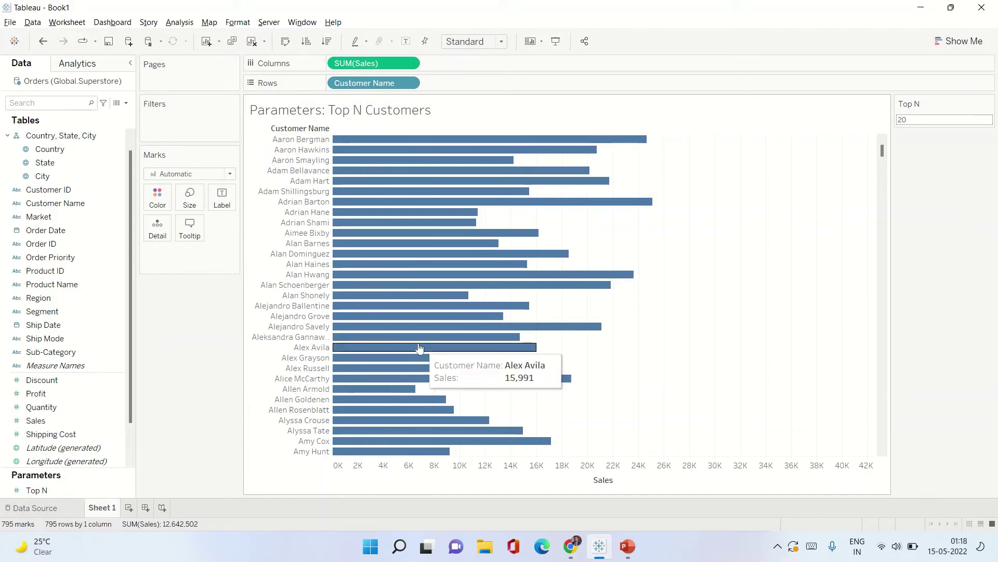
click(923, 119)
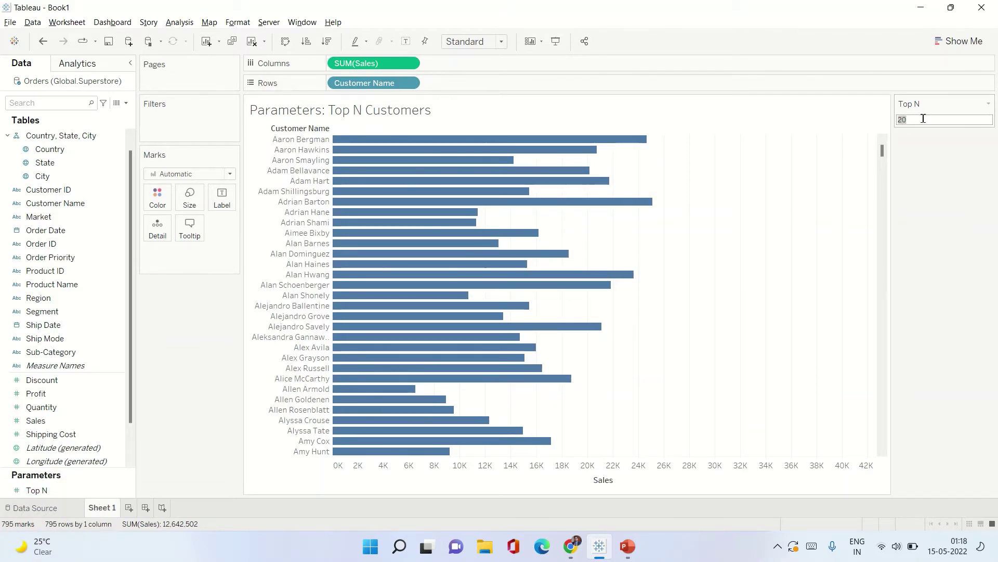
click(225, 359)
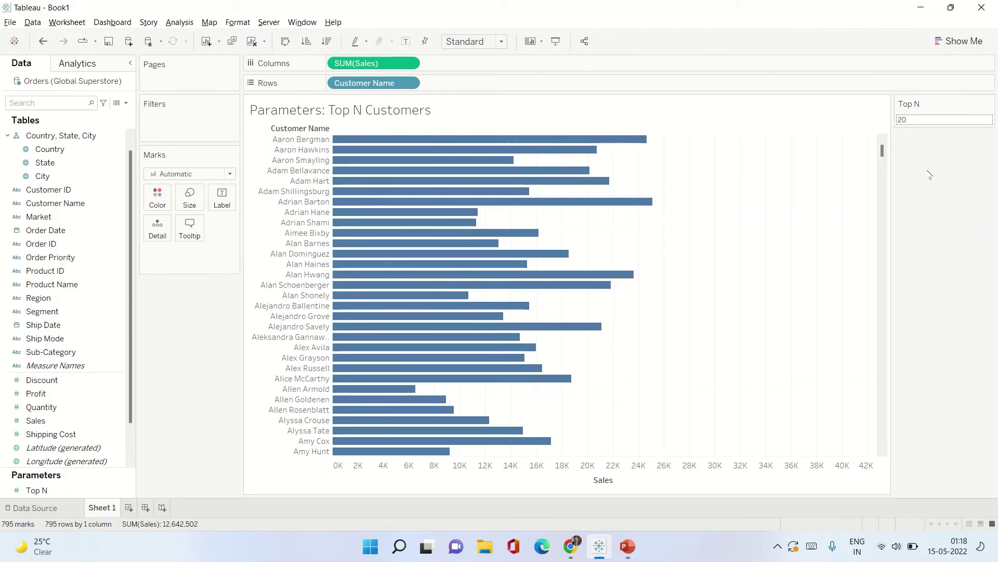
Step: Filter Customer Name to the top customers by the Top N parameter on Sum of Sales, and sort the bars in descending order
mouse_move(437, 183)
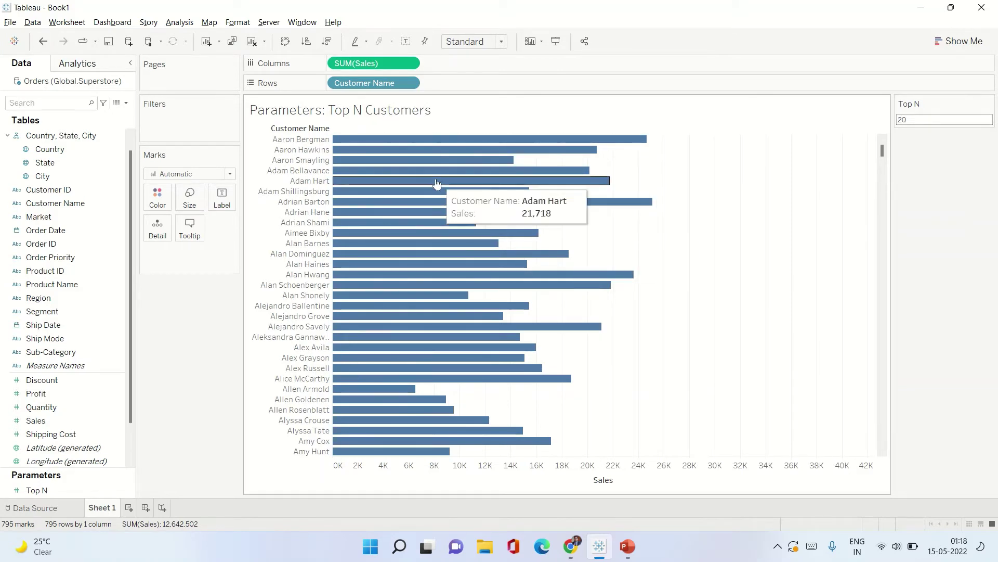
right_click(379, 86)
click(400, 92)
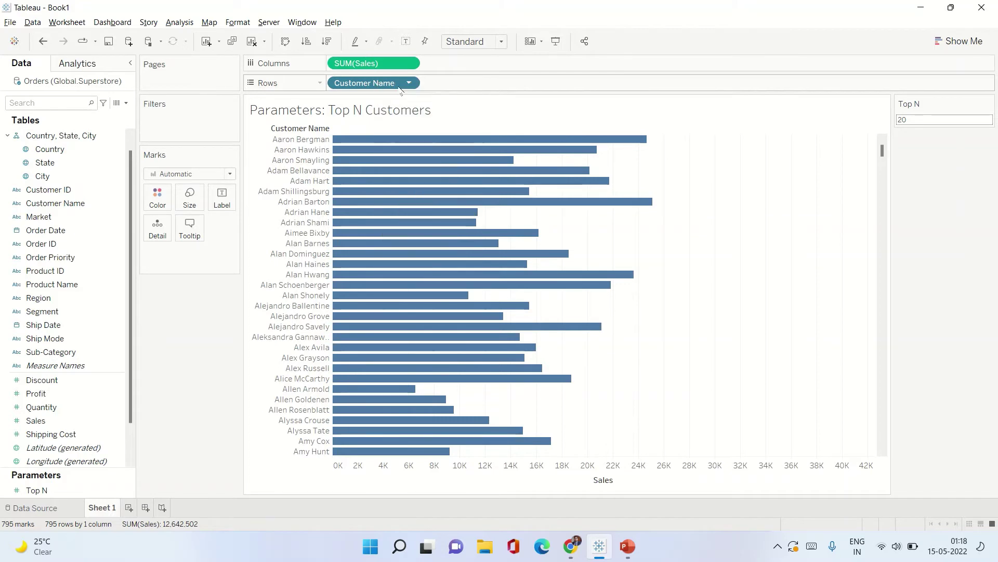
click(519, 121)
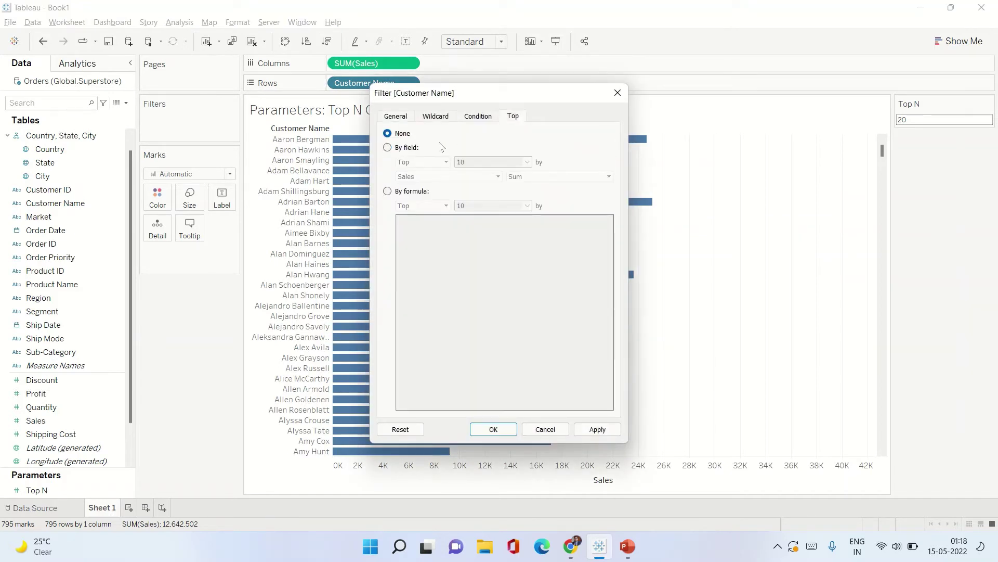
click(399, 149)
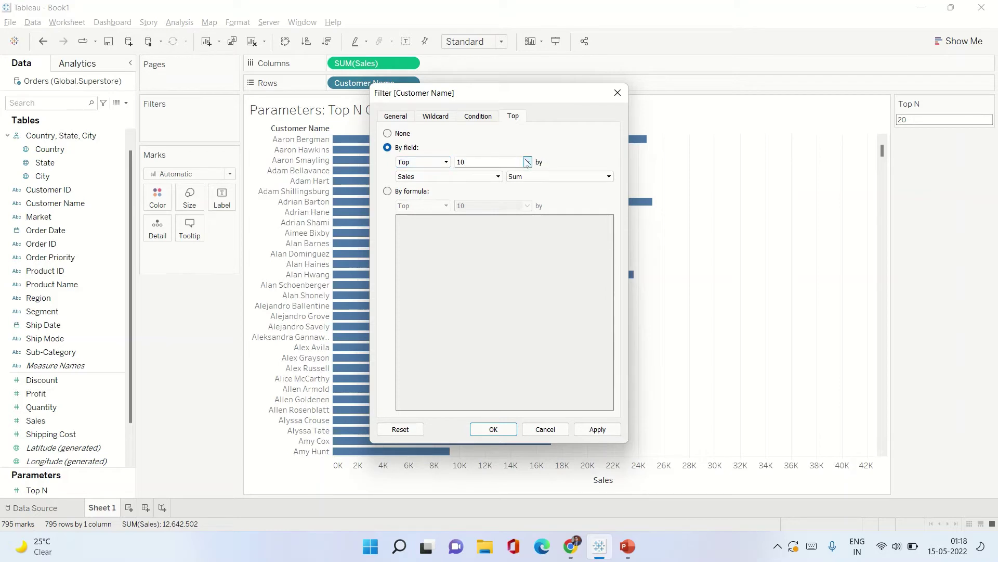
click(527, 162)
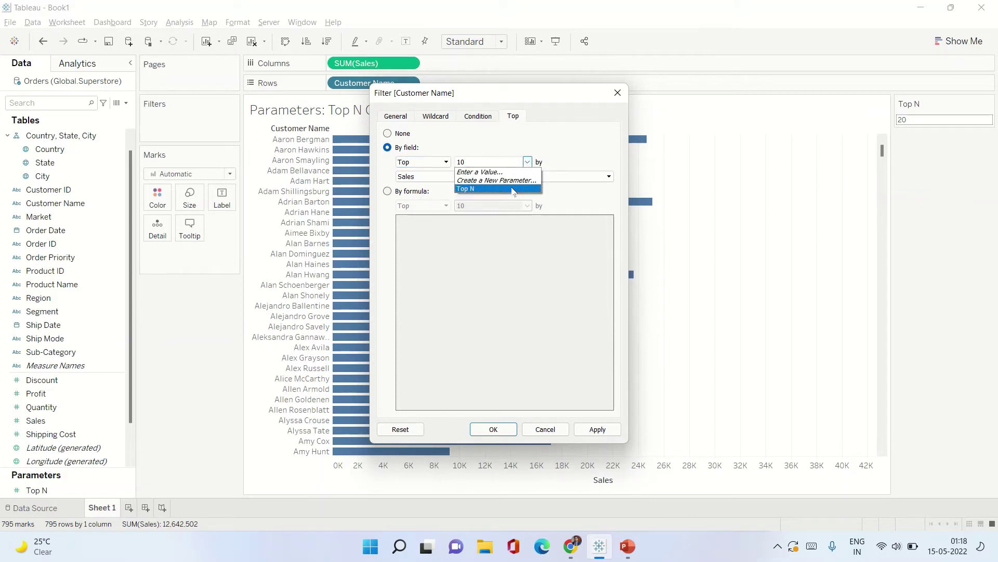
click(513, 190)
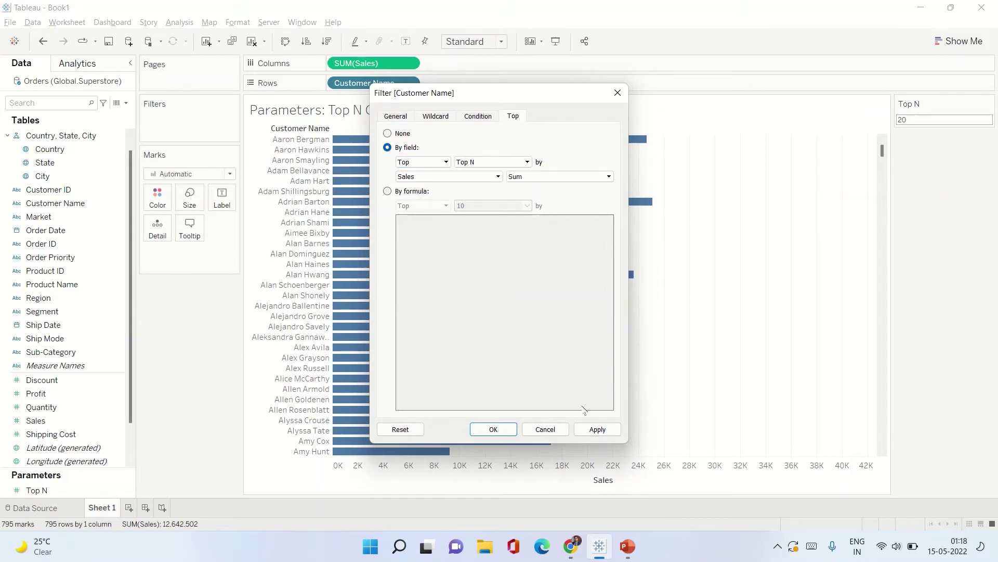
click(599, 428)
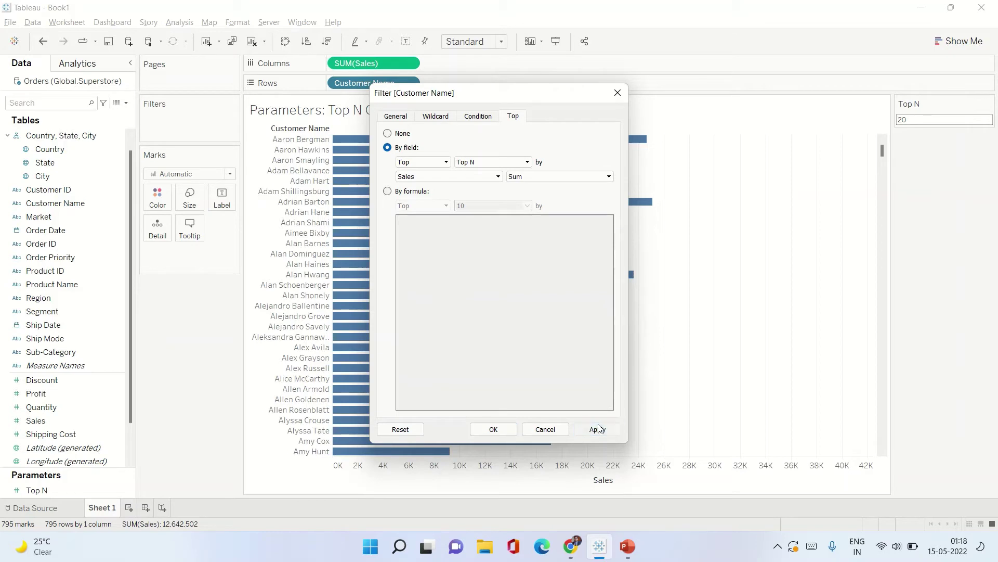
click(492, 429)
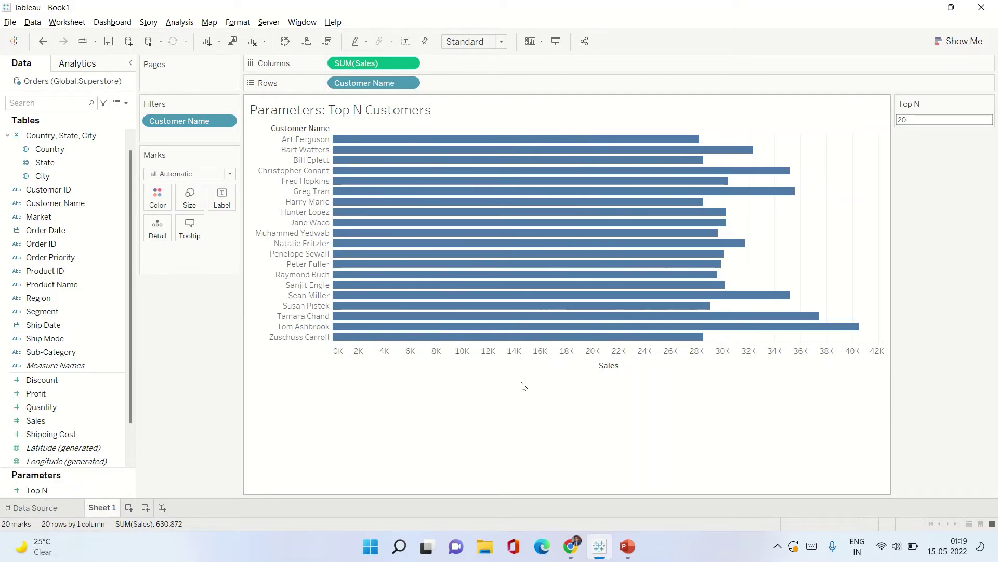
click(326, 41)
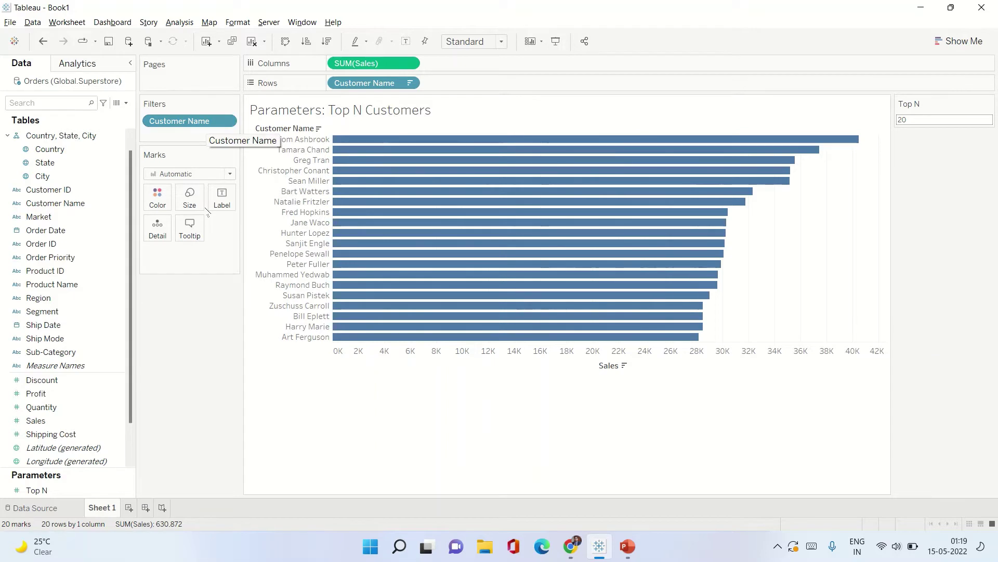
Step: Remove the Customer Name filter from the sheet and delete the Top N parameter
drag(192, 125, 78, 416)
right_click(45, 490)
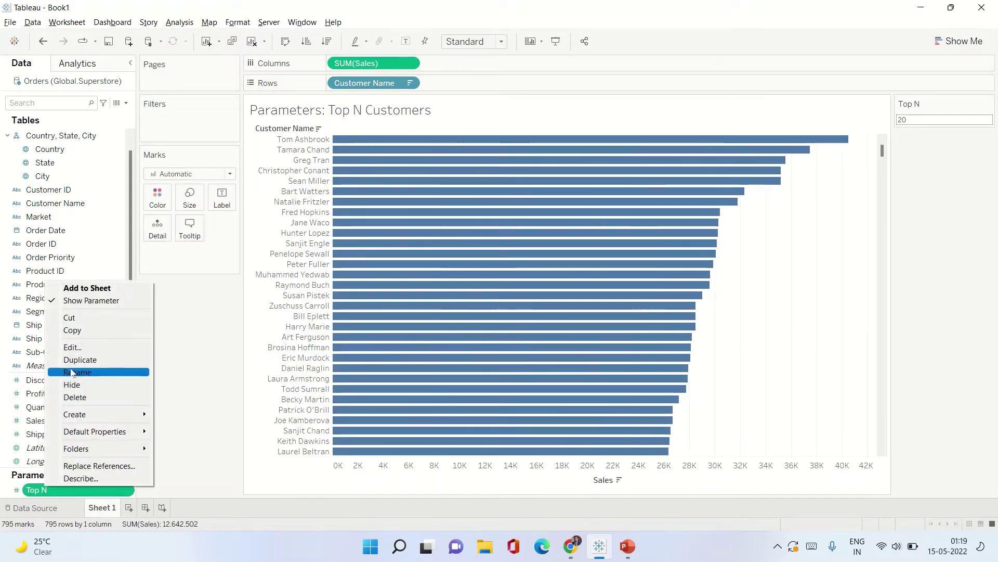
click(89, 396)
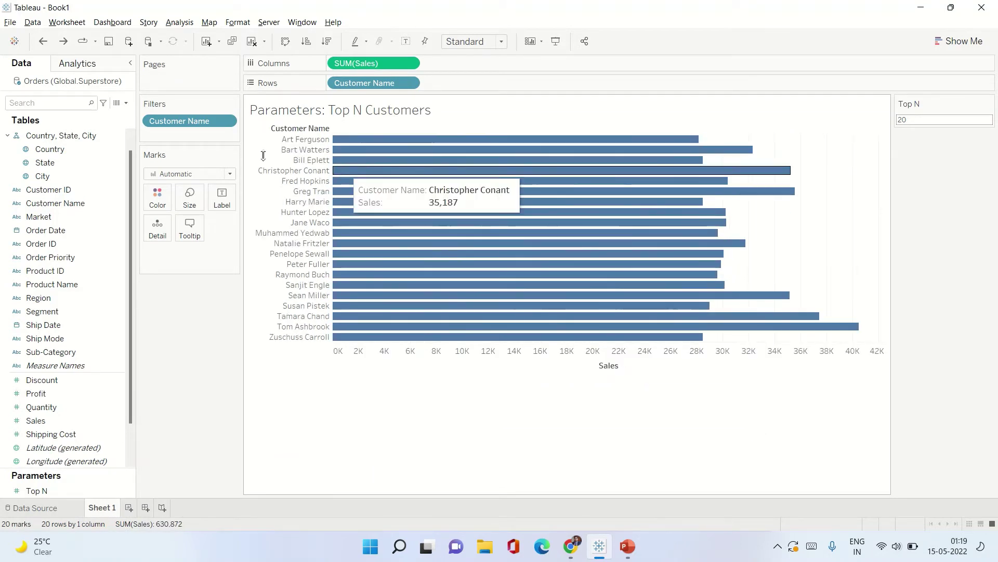
drag(179, 121, 184, 32)
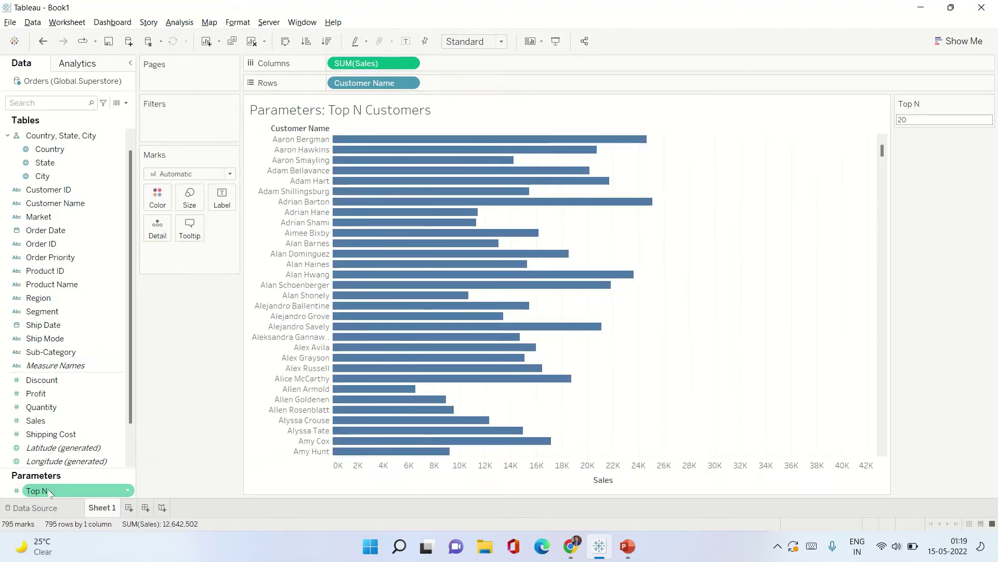
right_click(50, 490)
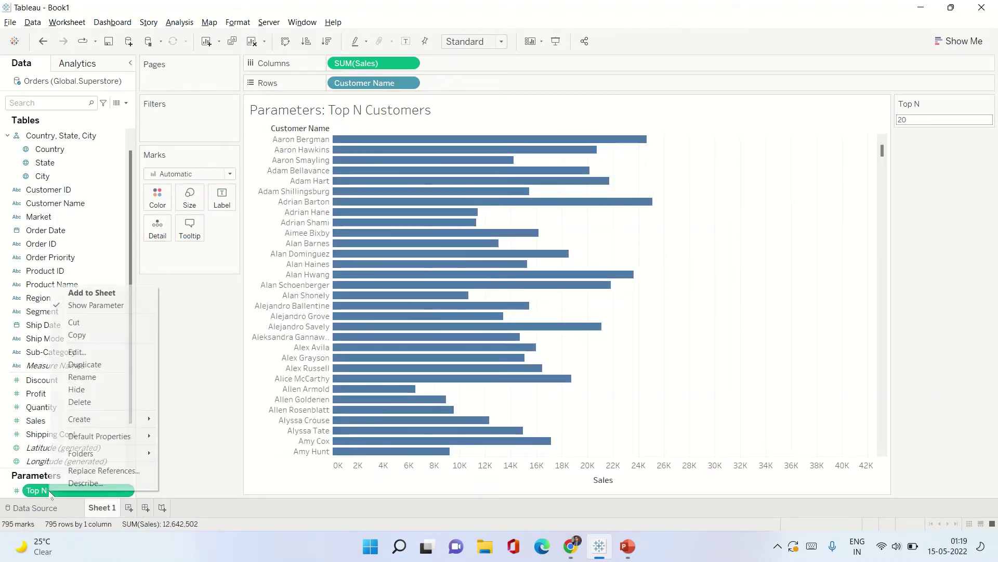
click(206, 385)
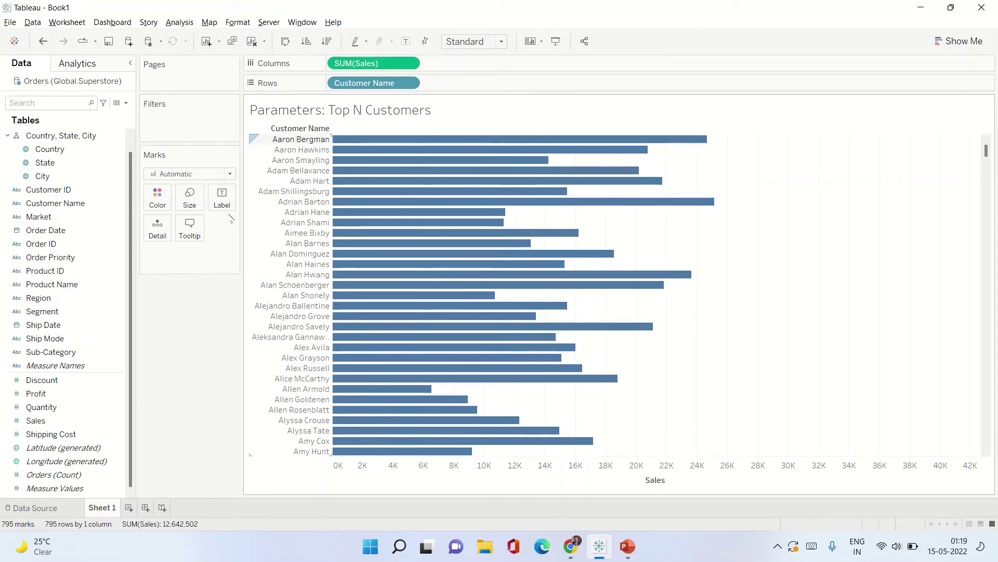
Step: Add an ad hoc INDEX() calculation to the marks of the bar chart
double_click(198, 257)
text(inde)
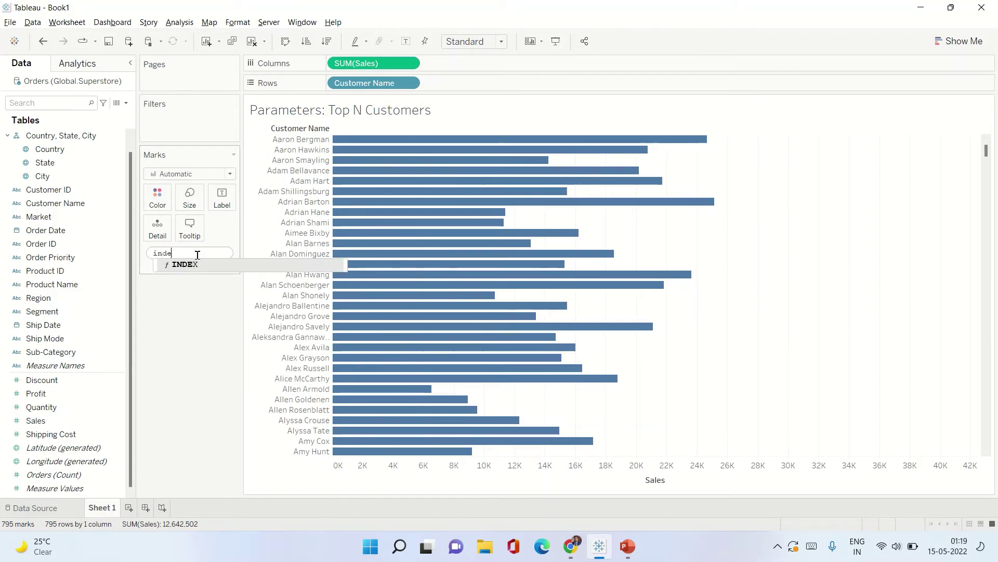
key(Return)
key(Return)
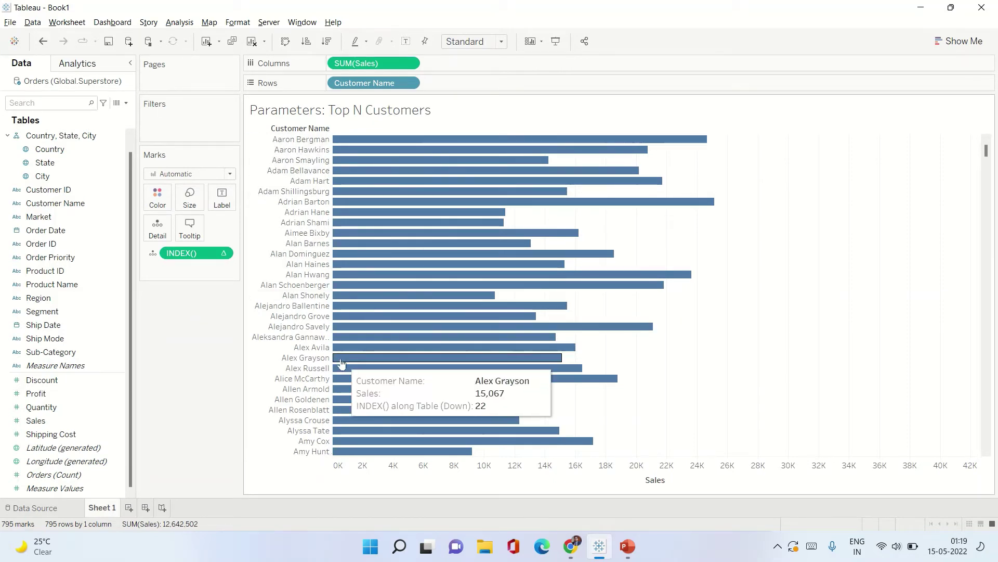
Step: Convert the INDEX() calculation to discrete and place it before Customer Name on Rows to number the customers
right_click(181, 255)
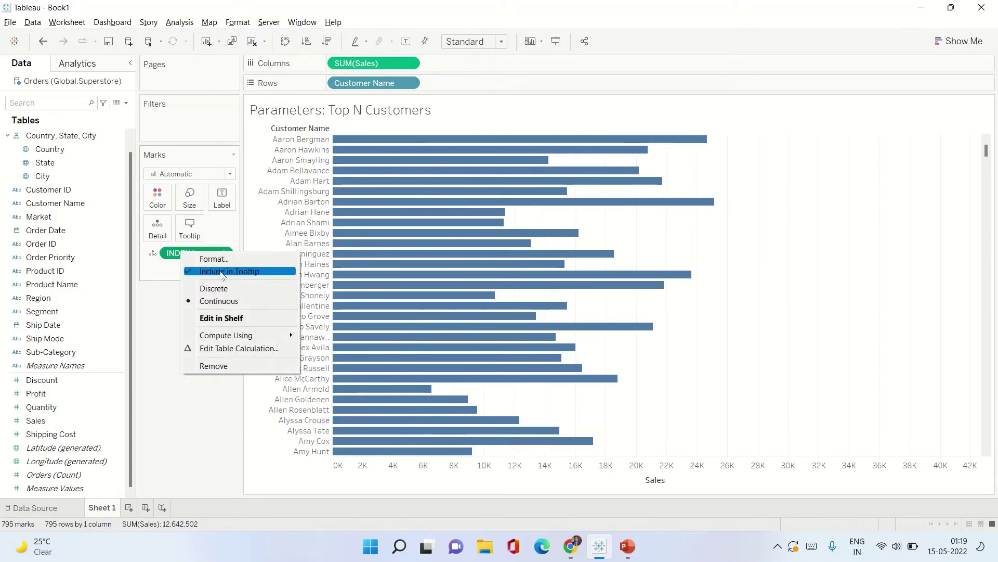
click(226, 289)
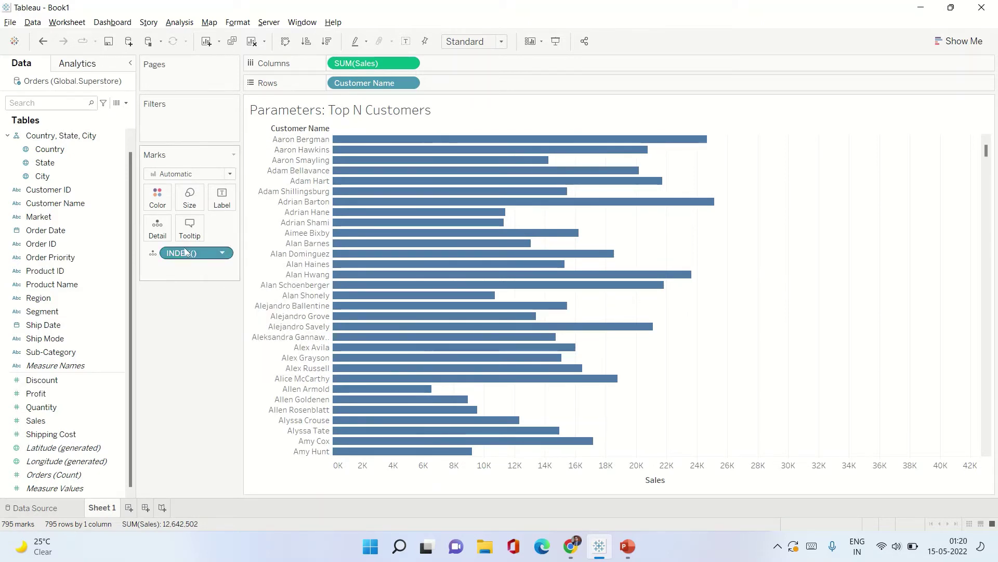
drag(186, 251, 329, 84)
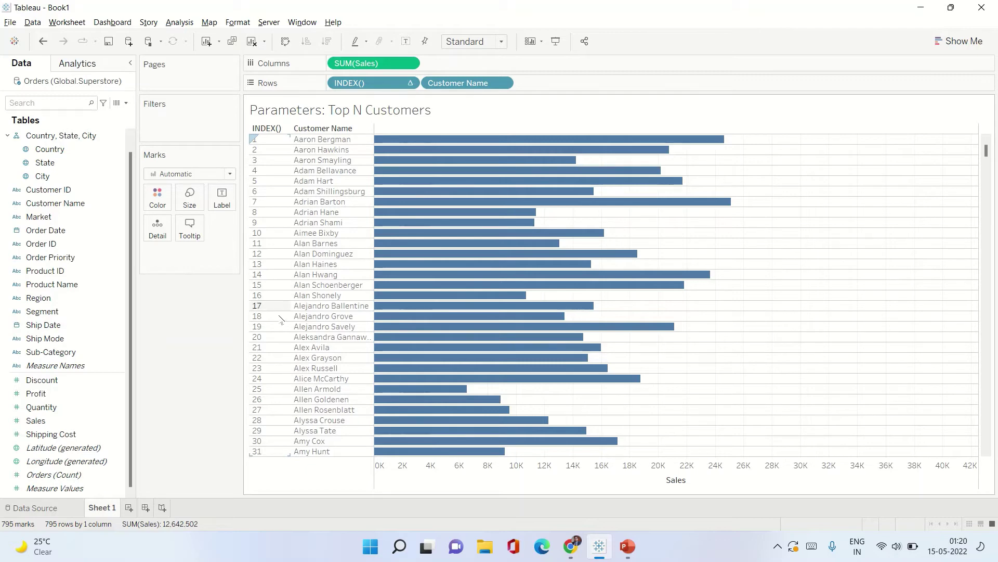
scroll(281, 319, down, 20)
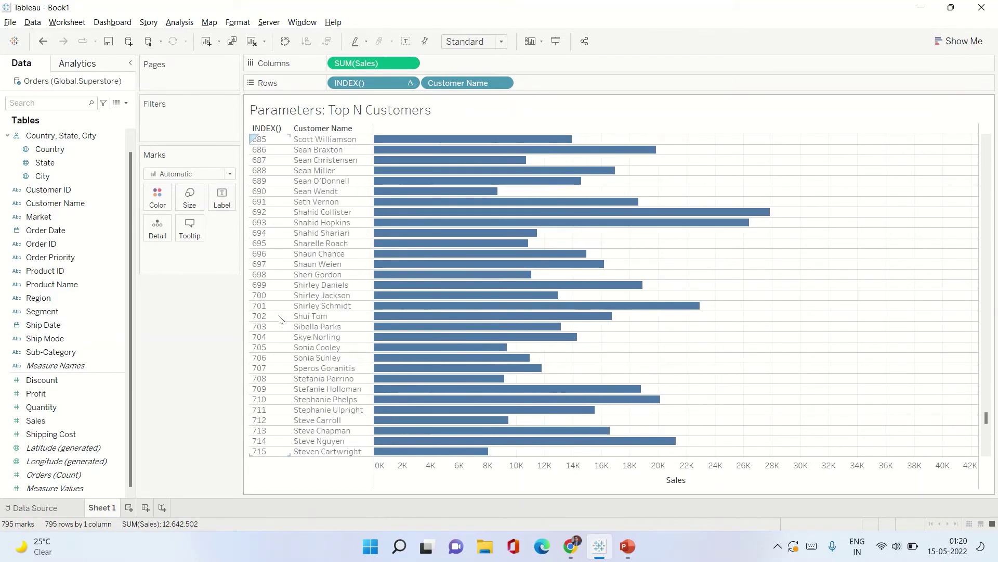
scroll(281, 319, up, 20)
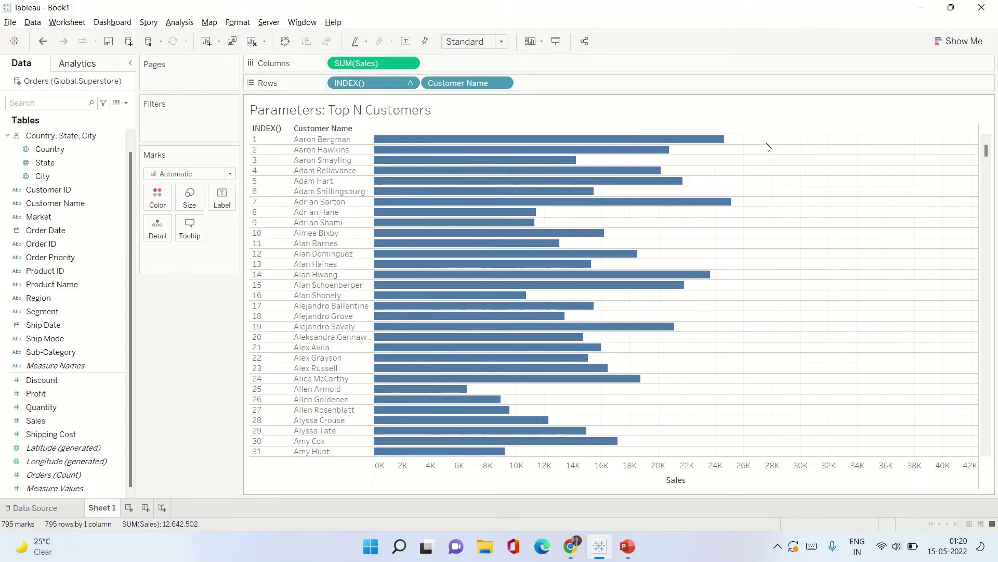
mouse_move(377, 159)
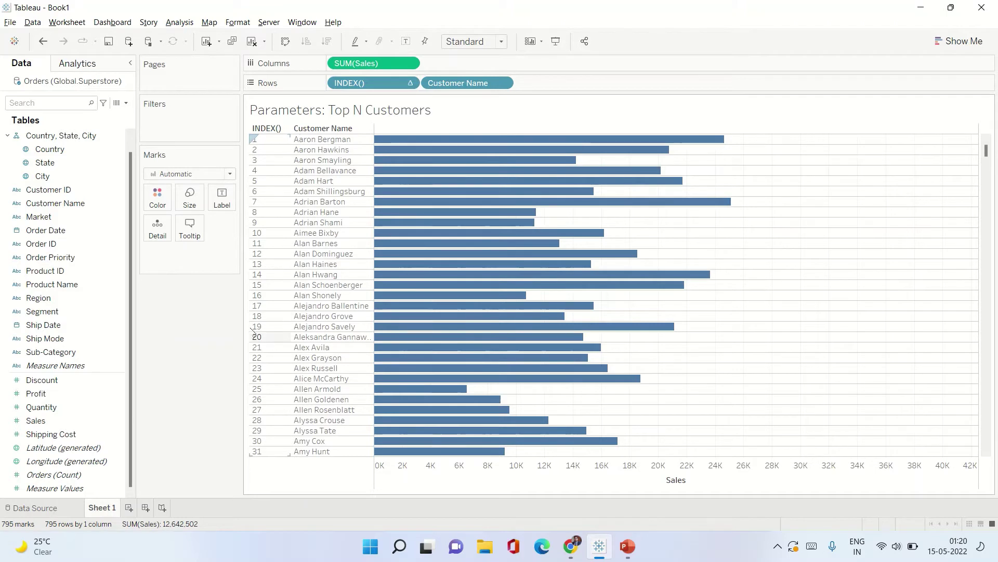
click(126, 103)
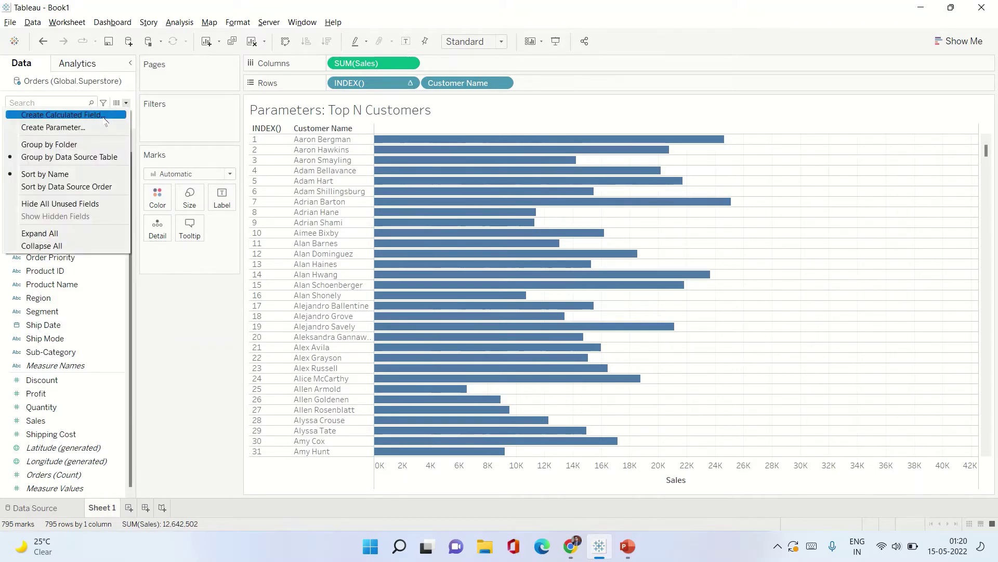
click(106, 116)
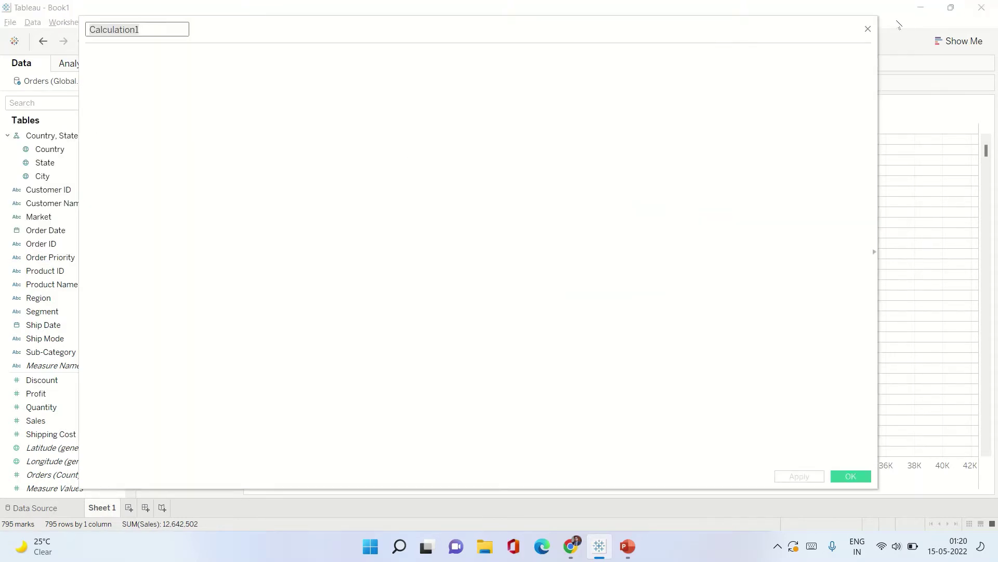
click(868, 29)
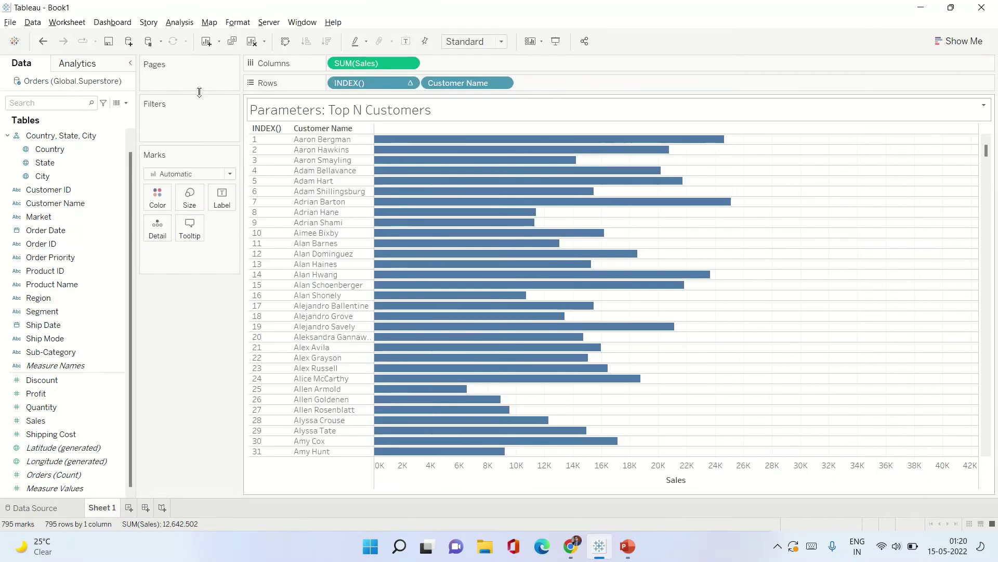
Step: Create an integer parameter named Top N with a current value of 10
click(126, 104)
click(72, 128)
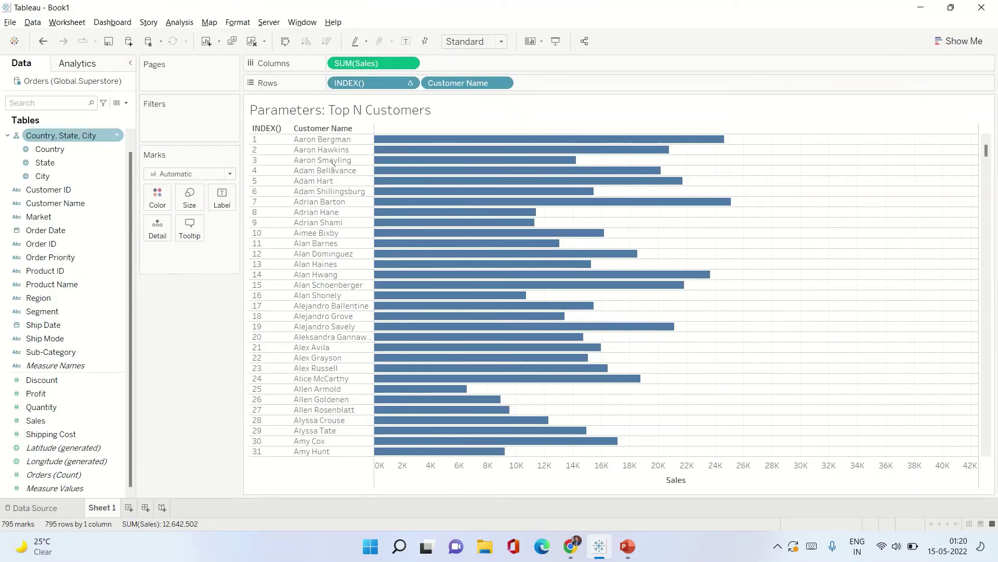
text(Tp)
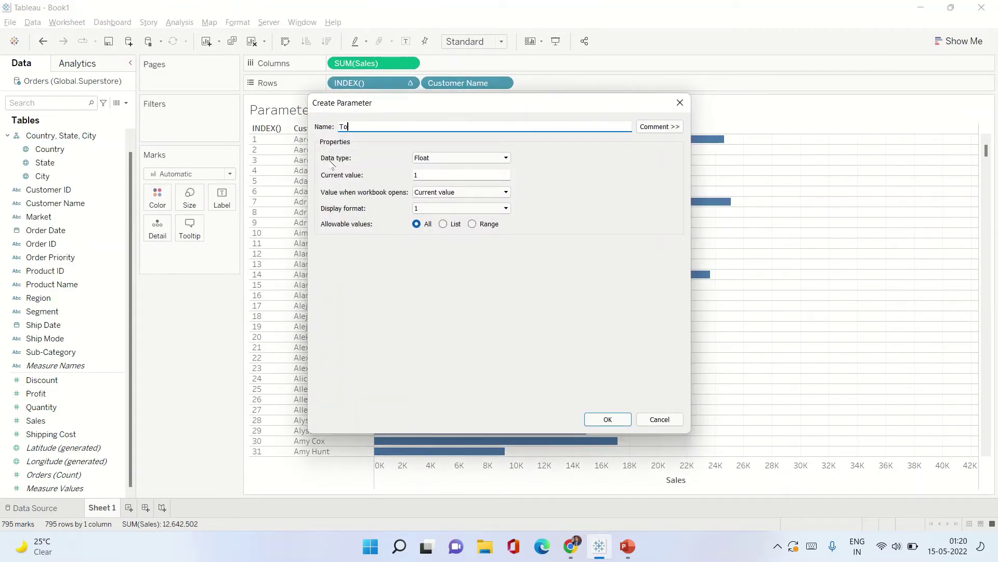
click(455, 159)
click(430, 172)
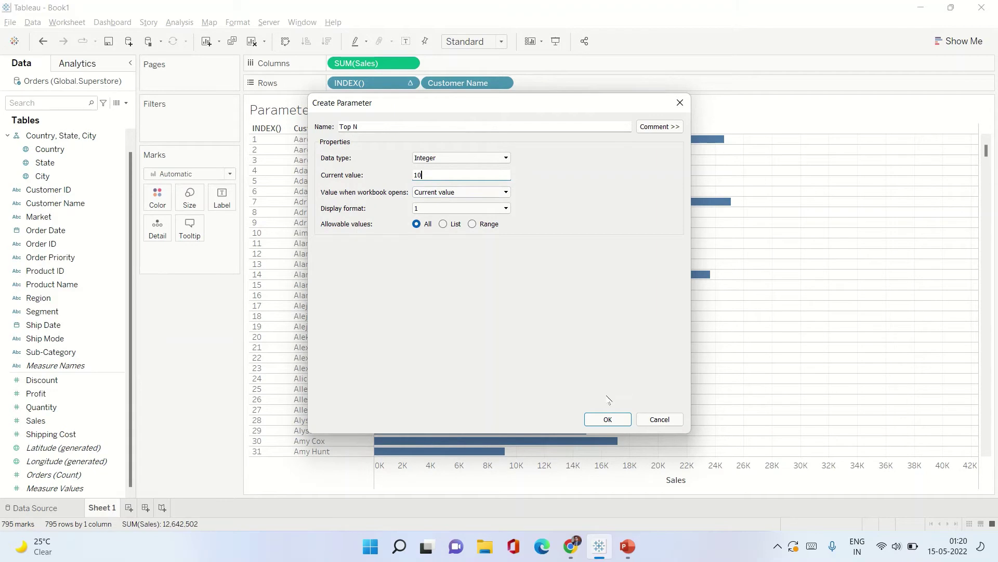
click(618, 423)
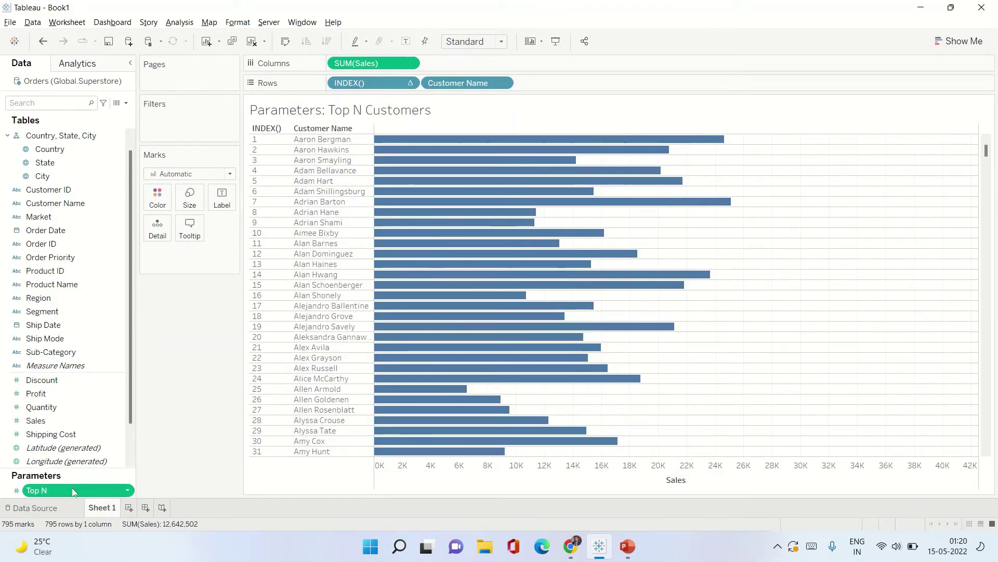
Step: Show the Top N parameter control on the sheet and set its value to 20
drag(73, 491, 50, 494)
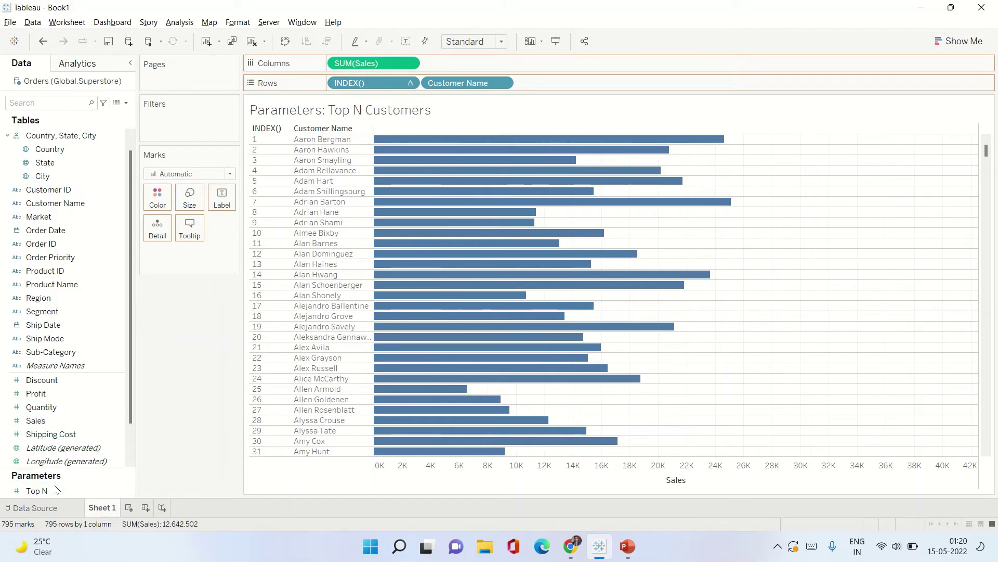
right_click(50, 492)
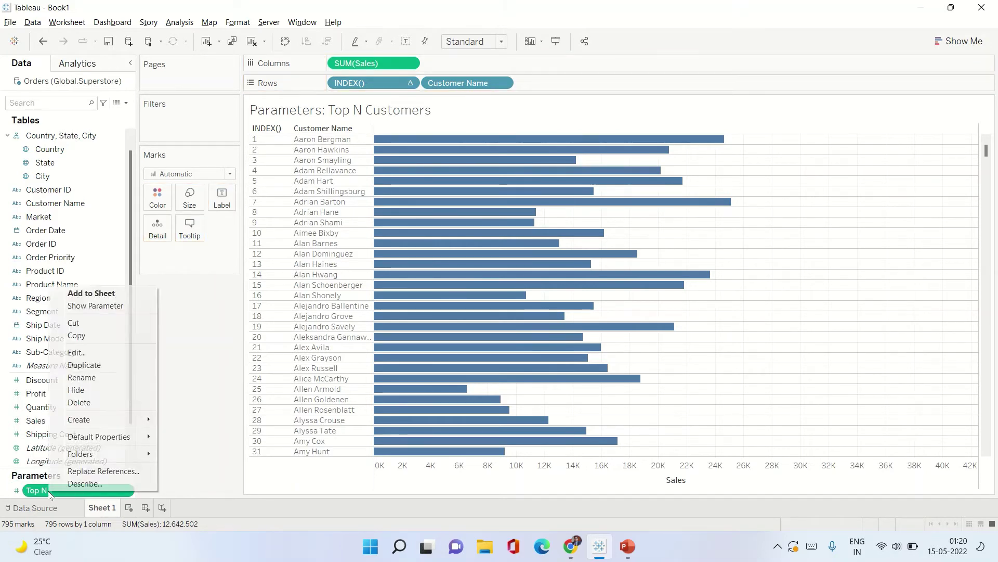
click(105, 309)
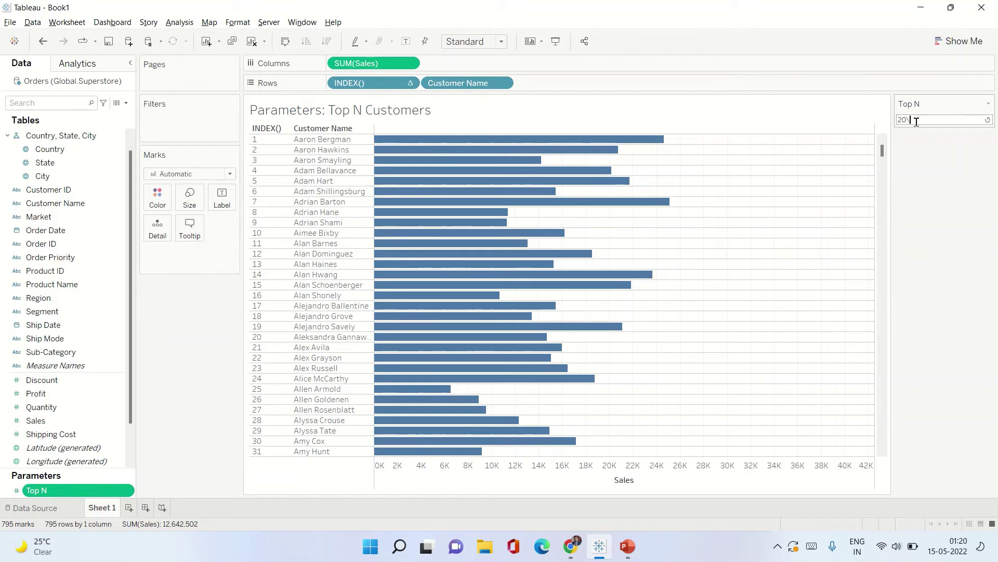
key(Return)
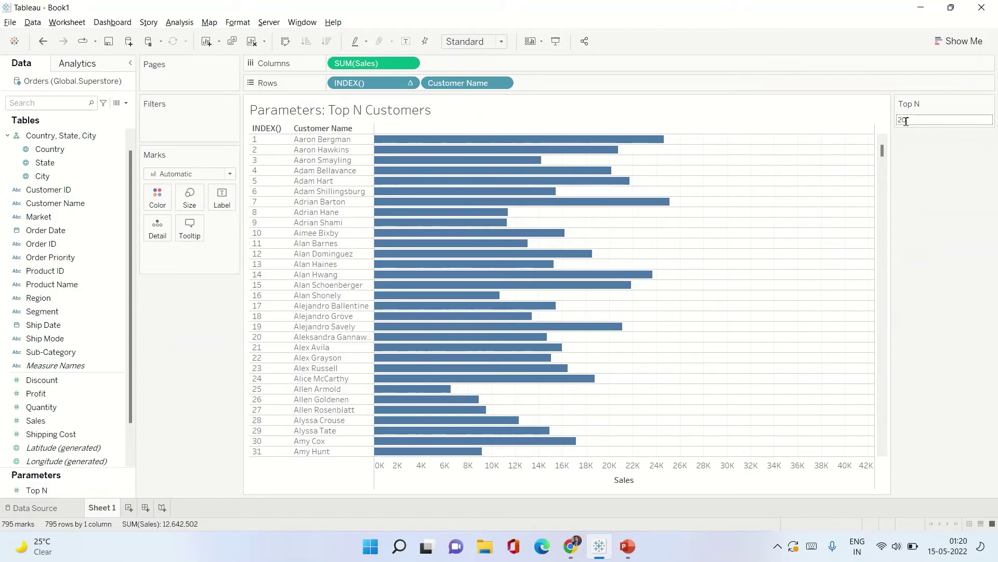
Step: Create a calculated field named Top N Customers with the formula INDEX()<=[Top N]
click(126, 102)
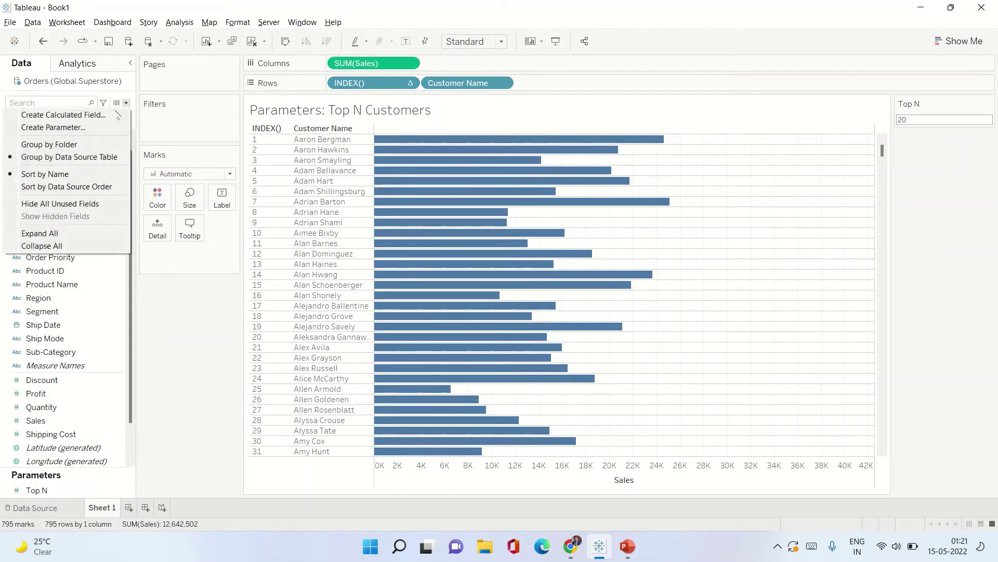
click(118, 114)
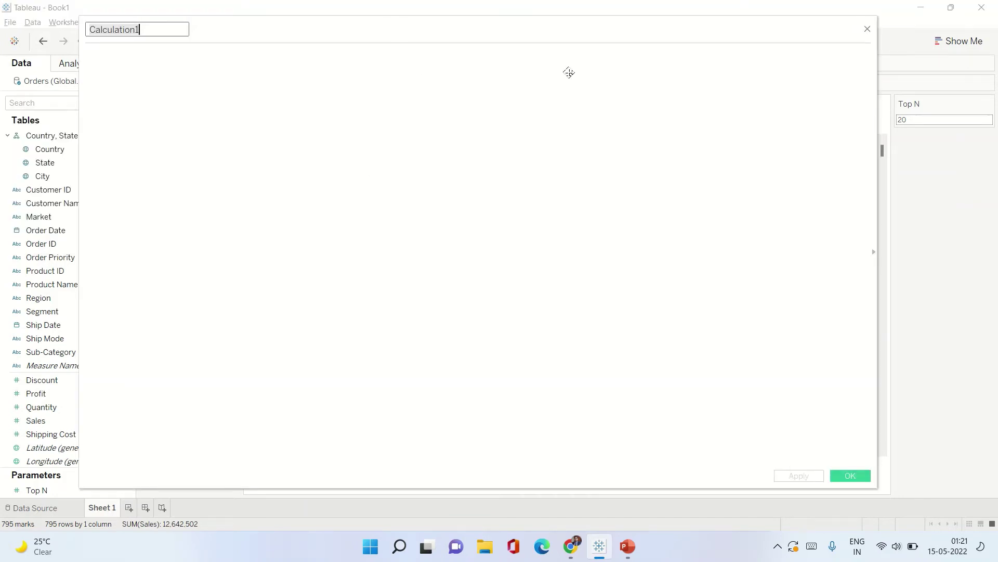
drag(568, 72, 504, 57)
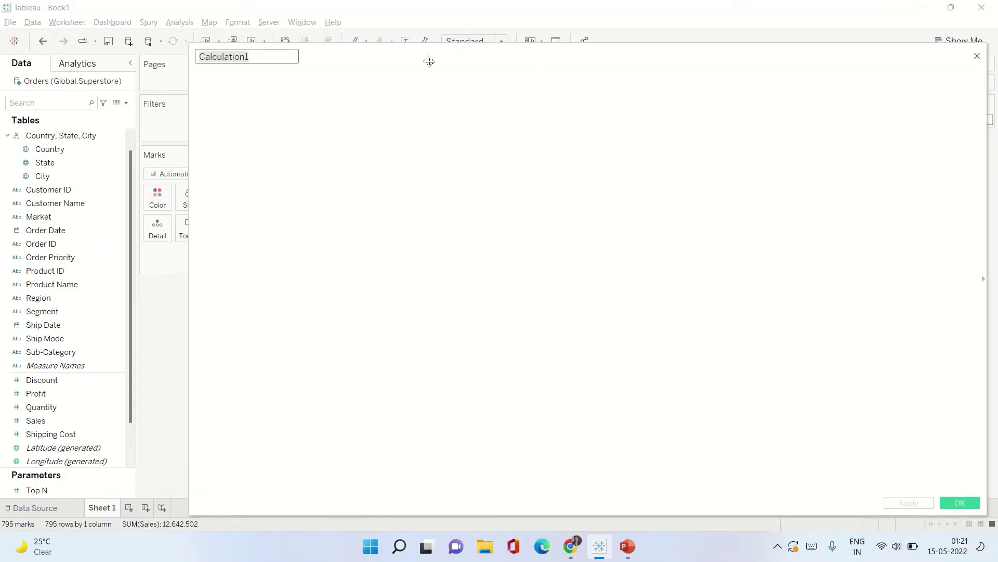
text(Top N Customers)
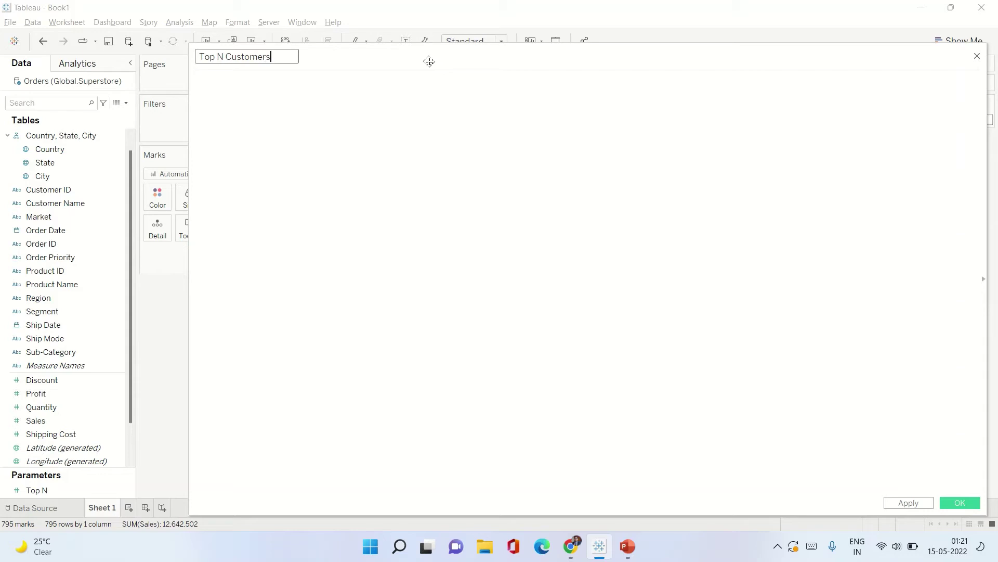
text(ind)
key(Return)
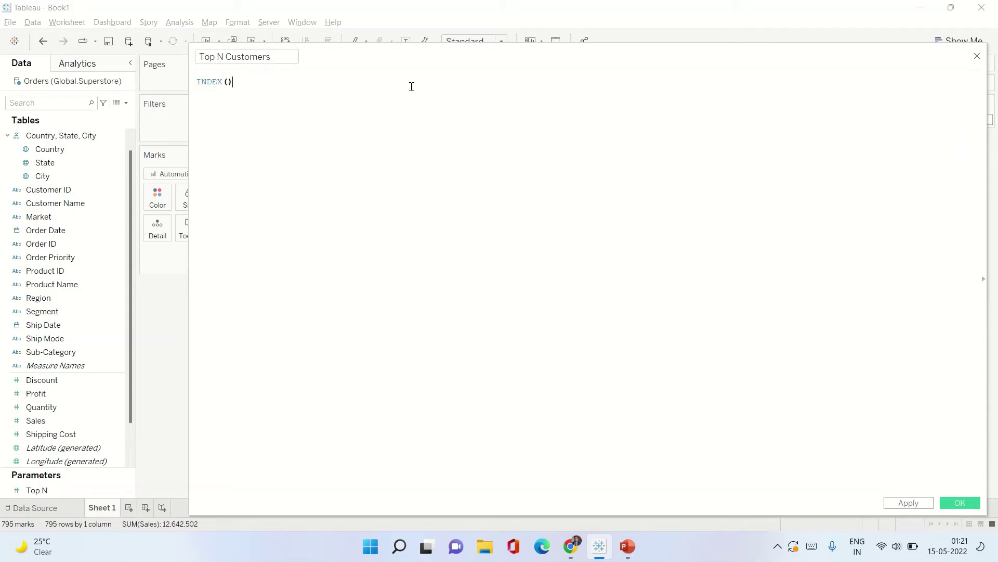
text(<)
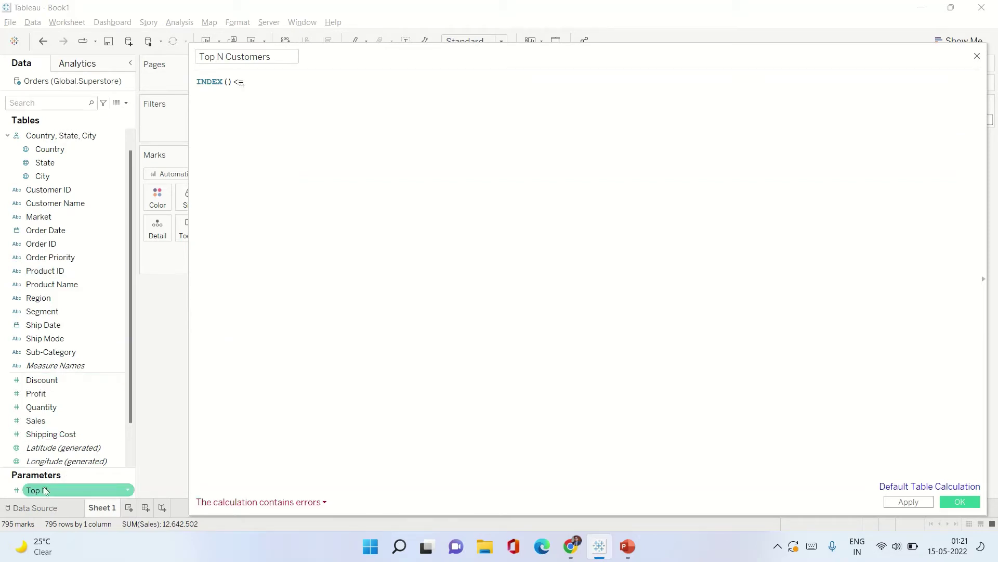
text(=)
drag(62, 488, 326, 165)
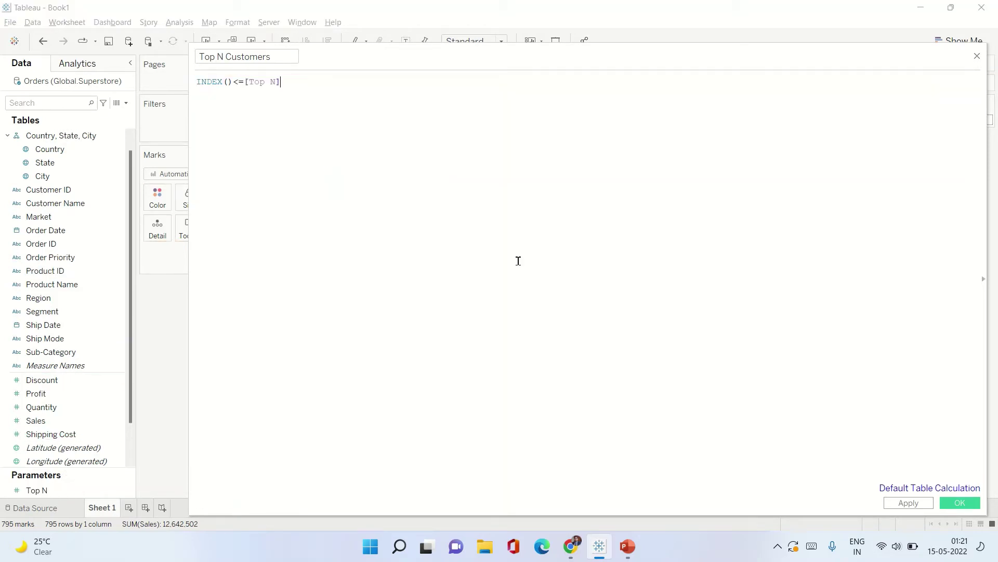
click(960, 503)
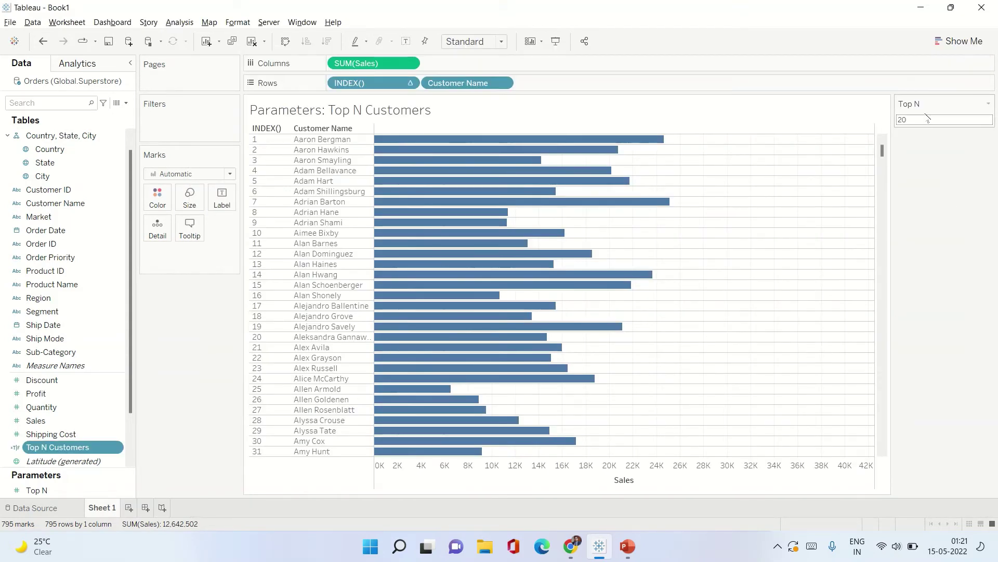
Step: Set the Top N parameter value to 10
scroll(839, 225, down, 5)
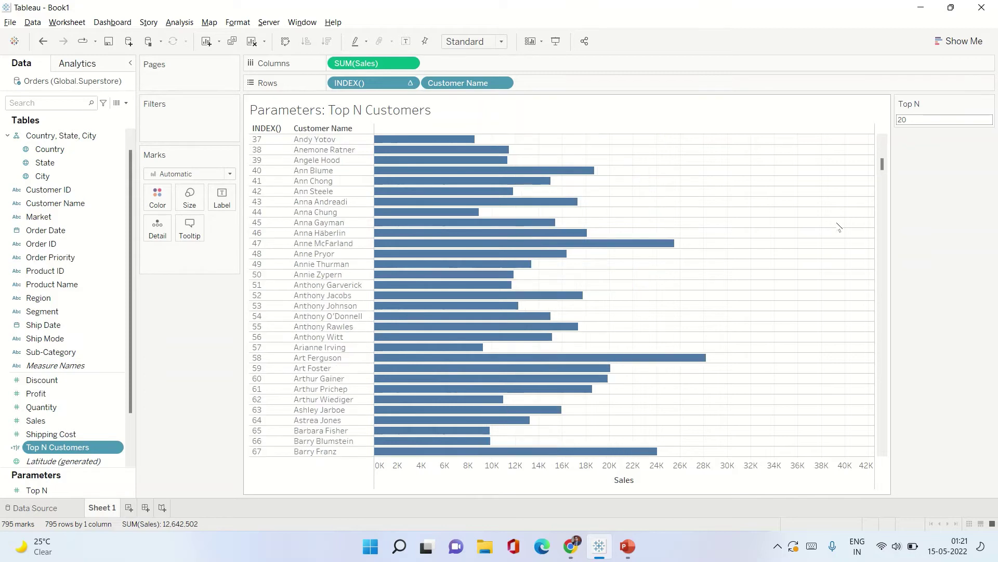
scroll(838, 225, up, 5)
click(921, 123)
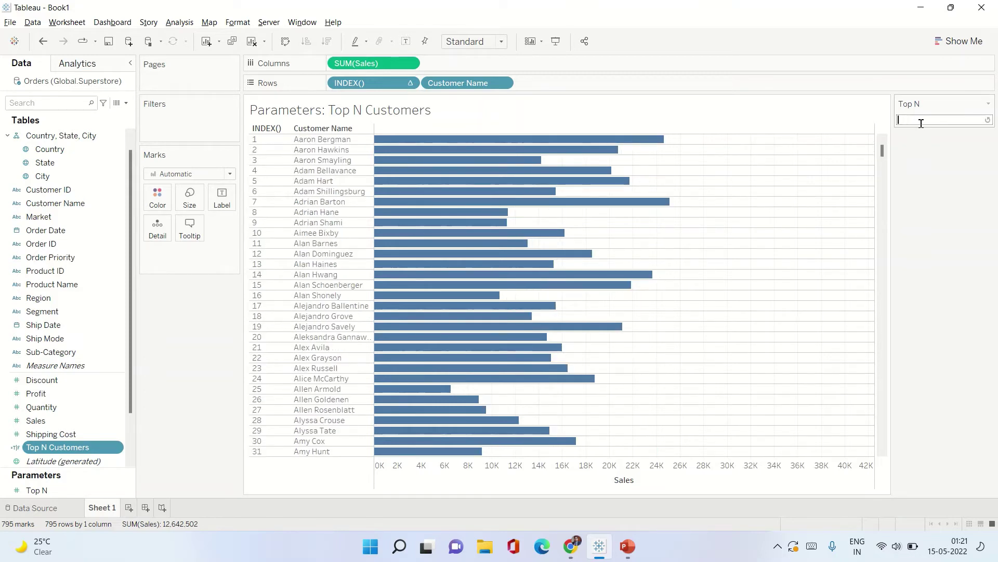
key(Return)
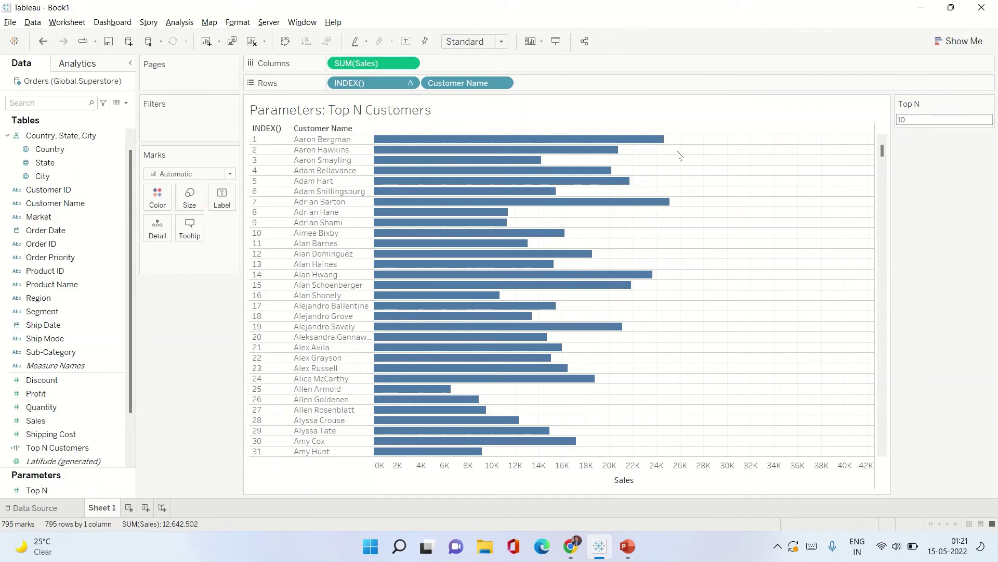
Step: Filter the sheet by the Top N Customers field, keeping only True
click(50, 149)
scroll(90, 378, down, 2)
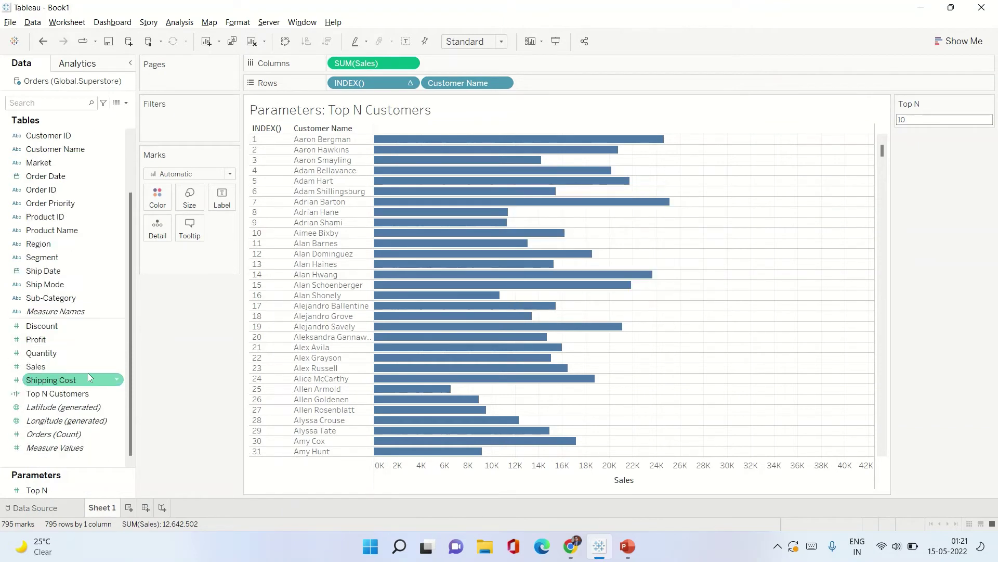
mouse_move(79, 398)
mouse_down()
mouse_move(120, 380)
mouse_move(202, 205)
mouse_move(204, 108)
mouse_move(200, 121)
mouse_up()
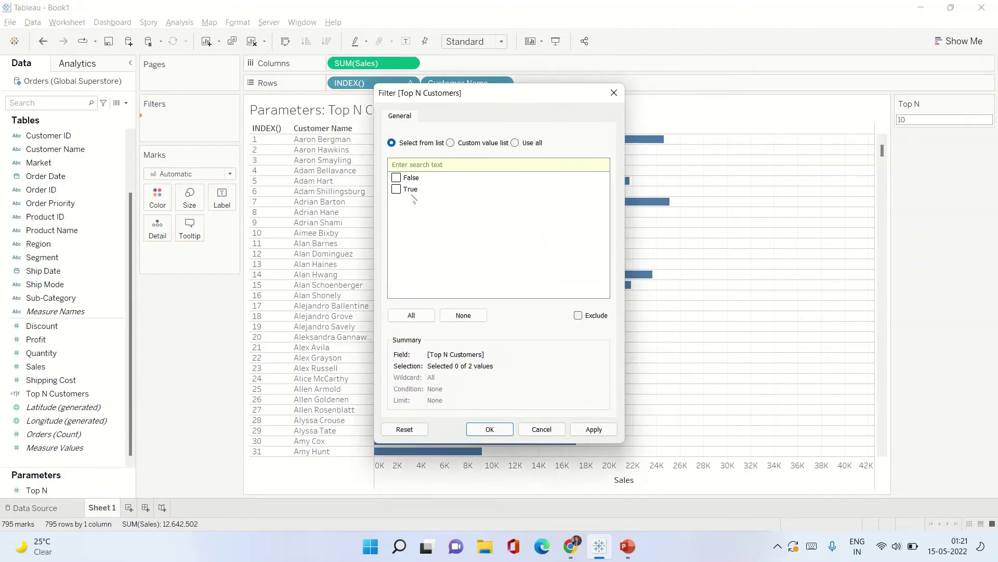
click(594, 429)
click(489, 429)
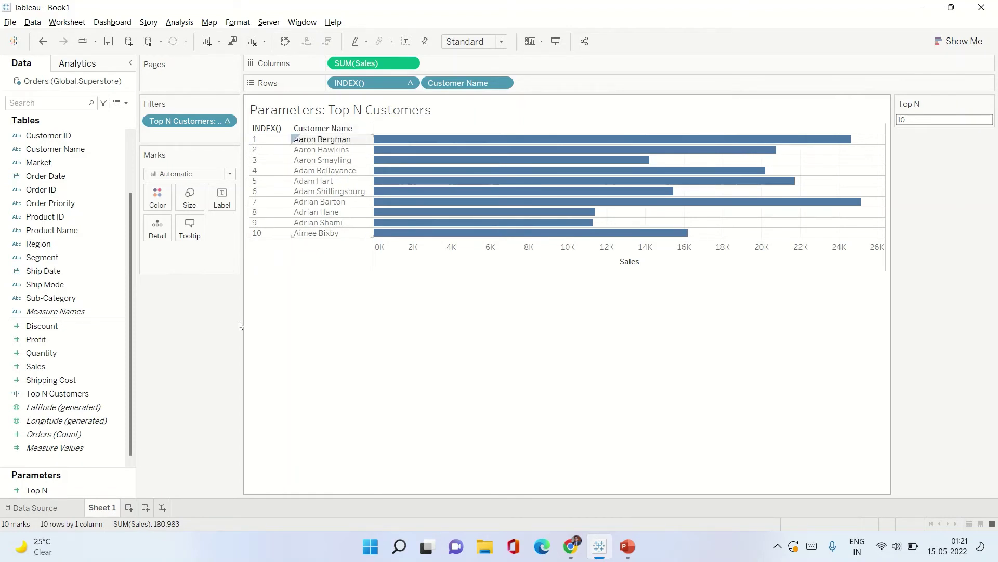
Step: Build a new worksheet with Sales on Columns and Customer Name on Rows, sorted by descending sales
key(ctrl+m)
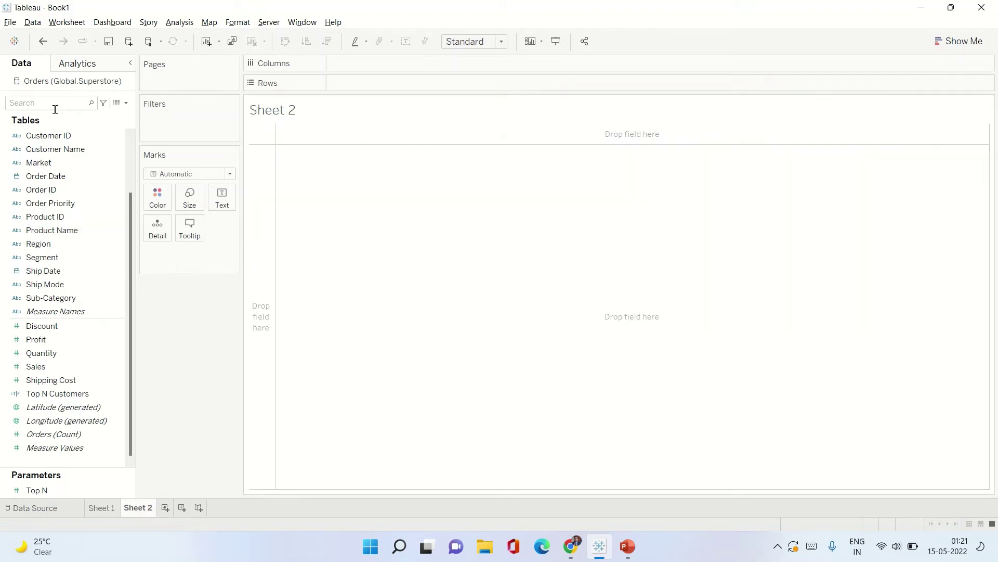
text(sales)
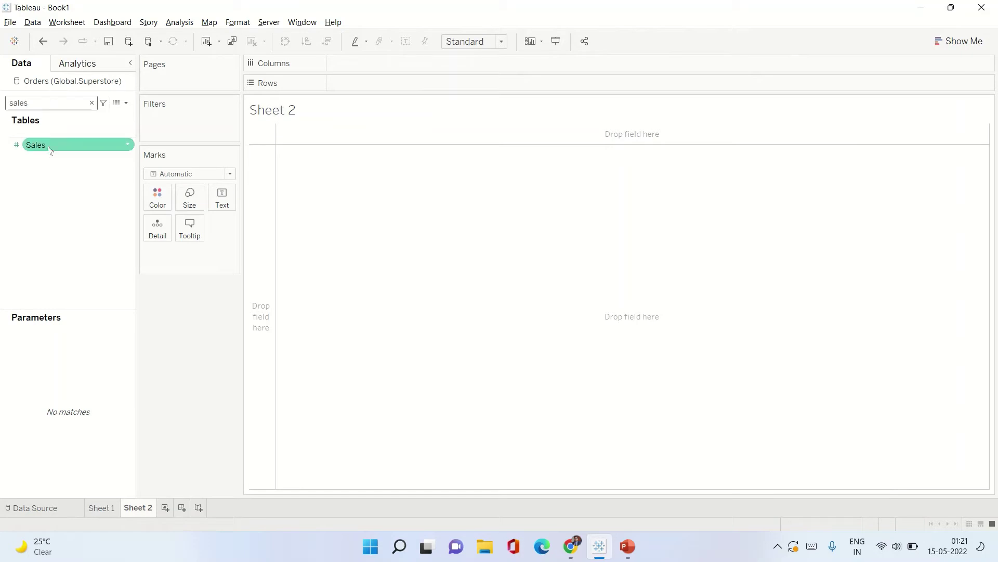
drag(51, 148, 364, 65)
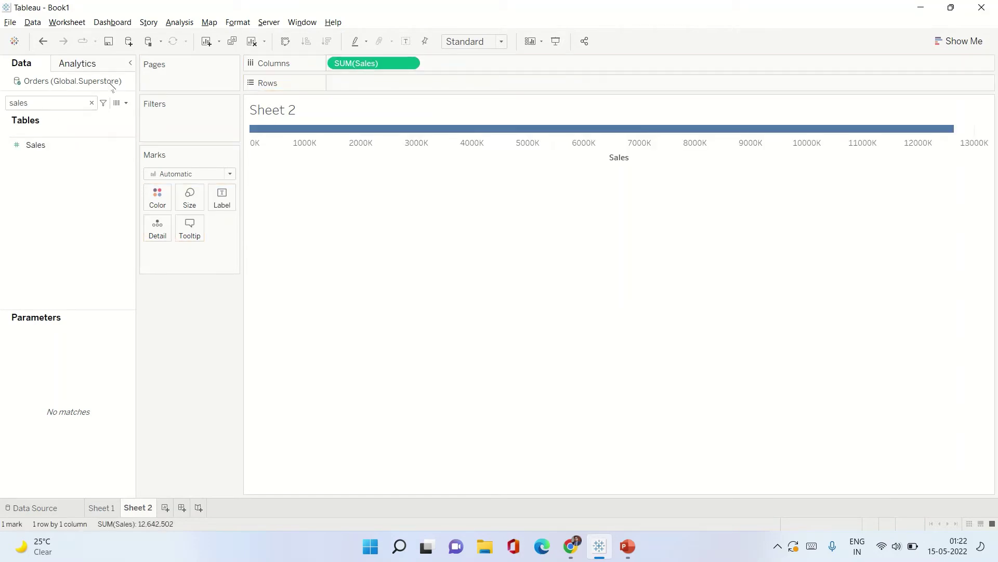
click(92, 103)
text(cus)
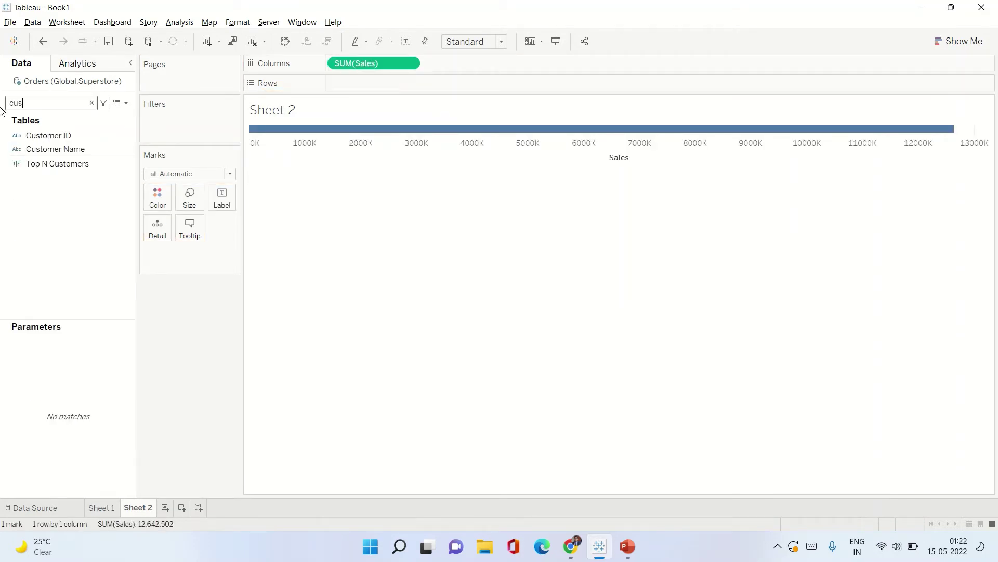
drag(55, 149, 277, 226)
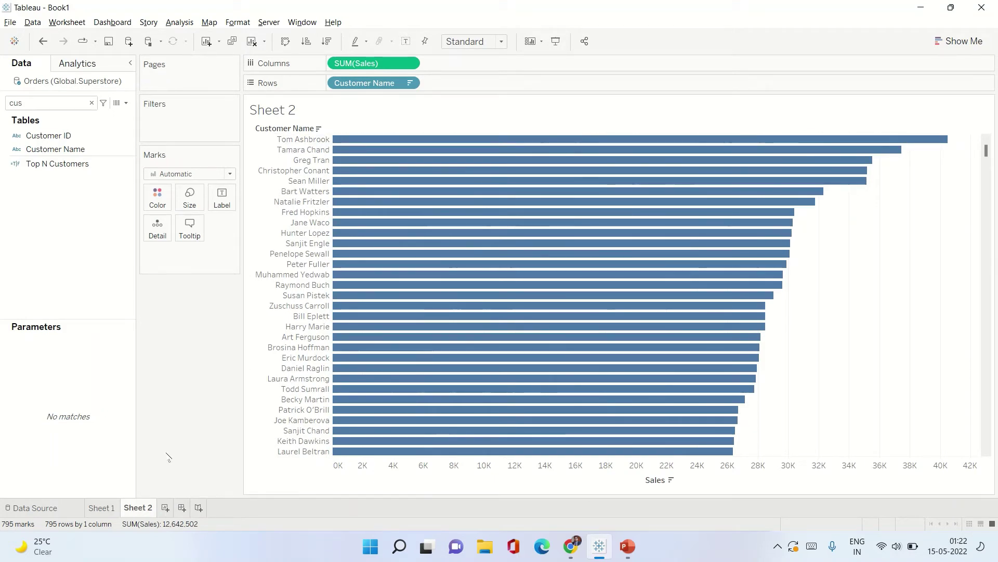
Step: On Sheet 1, remove INDEX() from Rows and the Top N Customers filter
click(101, 507)
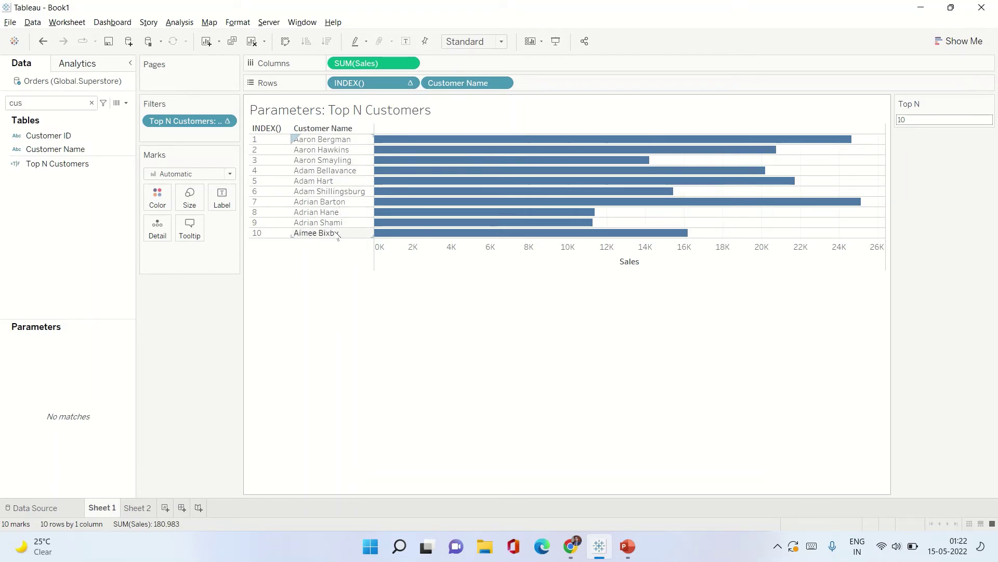
mouse_move(403, 160)
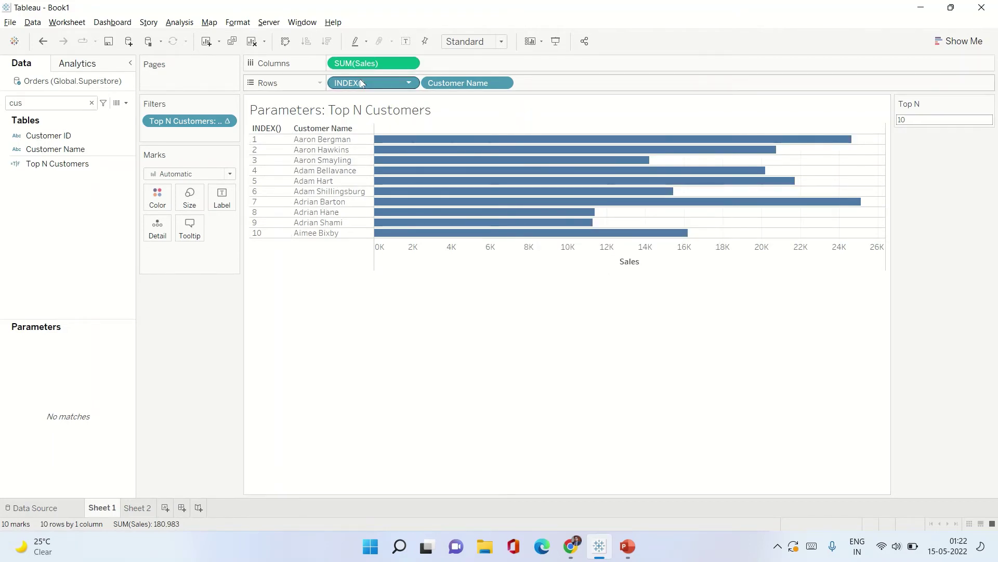
drag(361, 84, 565, 15)
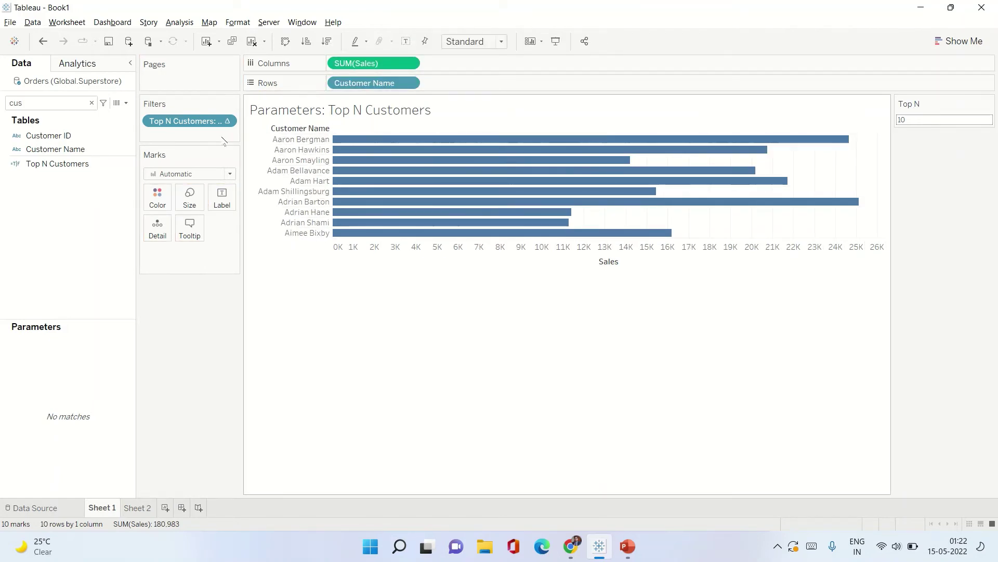
drag(189, 121, 226, 5)
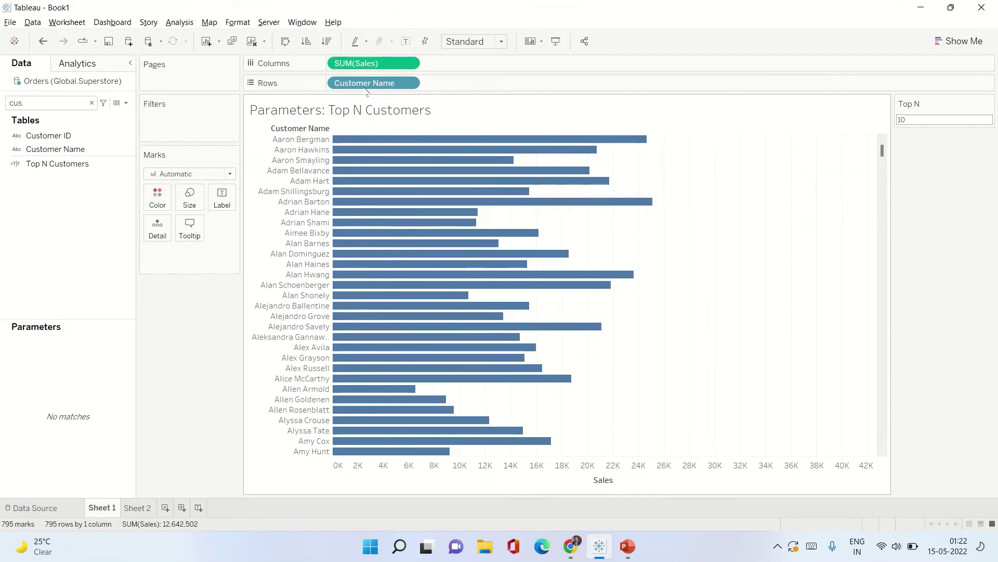
Step: Sort the customers by descending sales and add an ad hoc INDEX() calculation to the marks
click(328, 42)
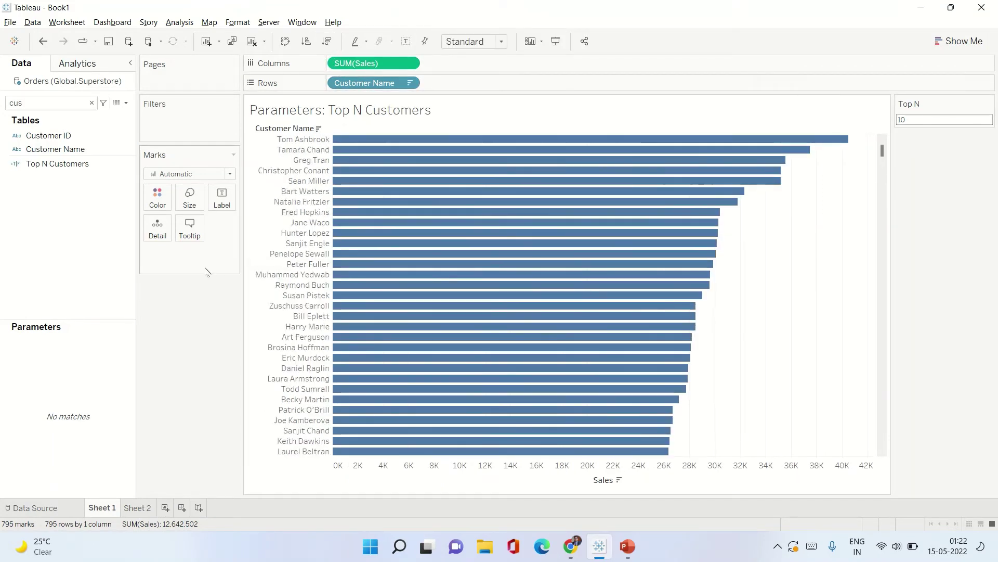
double_click(207, 270)
text(inde)
key(Return)
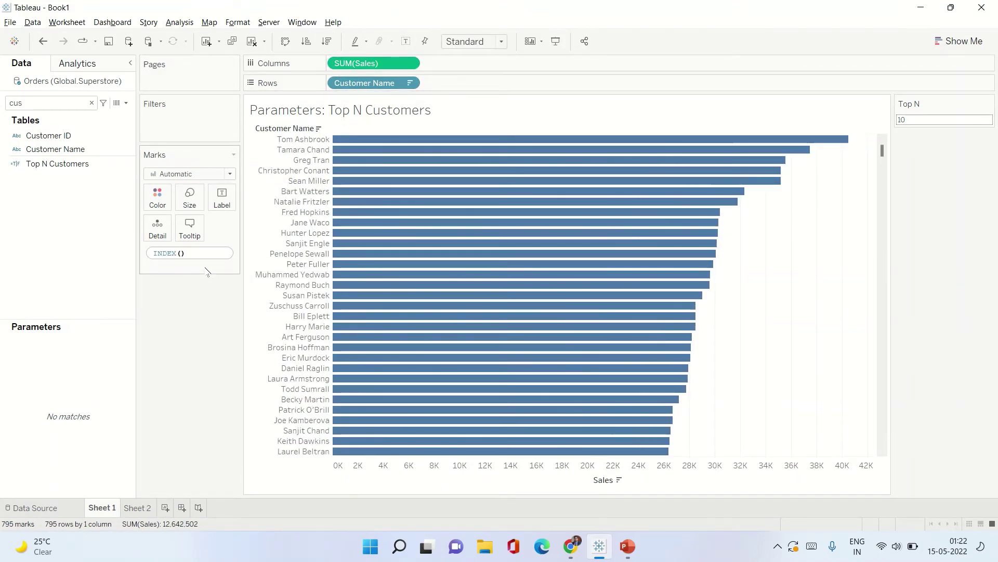
key(Return)
double_click(187, 253)
key(Return)
Step: Make the INDEX() calculation discrete and place it ahead of Customer Name on Rows
right_click(178, 257)
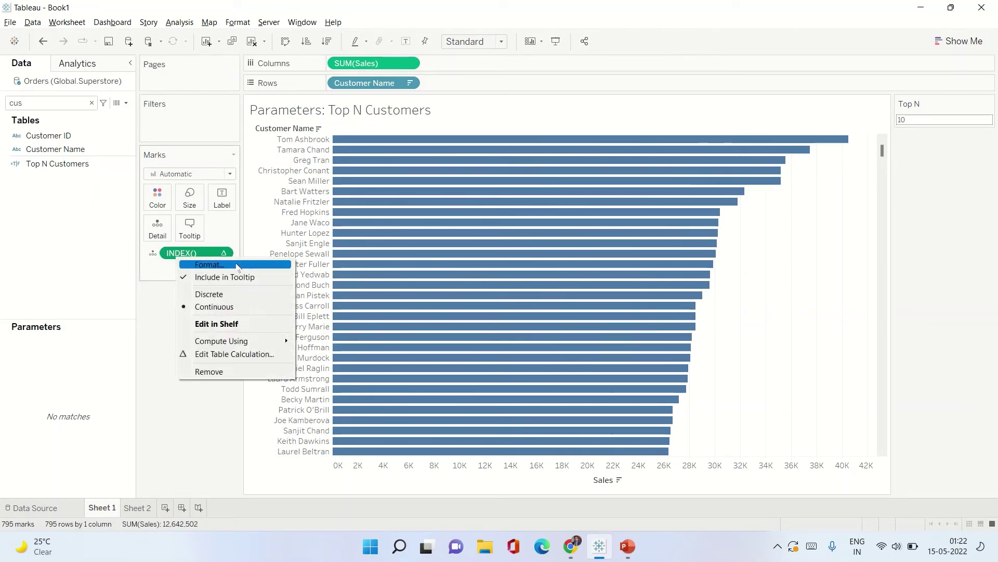
click(208, 292)
drag(180, 252, 346, 83)
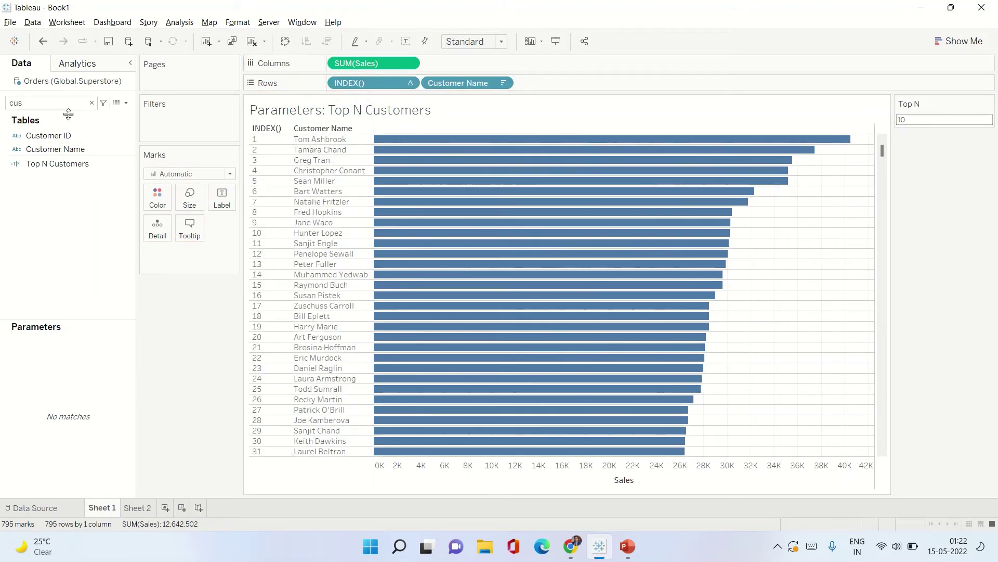
Step: Filter Sheet 1 by the Top N Customers field, keeping only the True value
drag(57, 163, 185, 123)
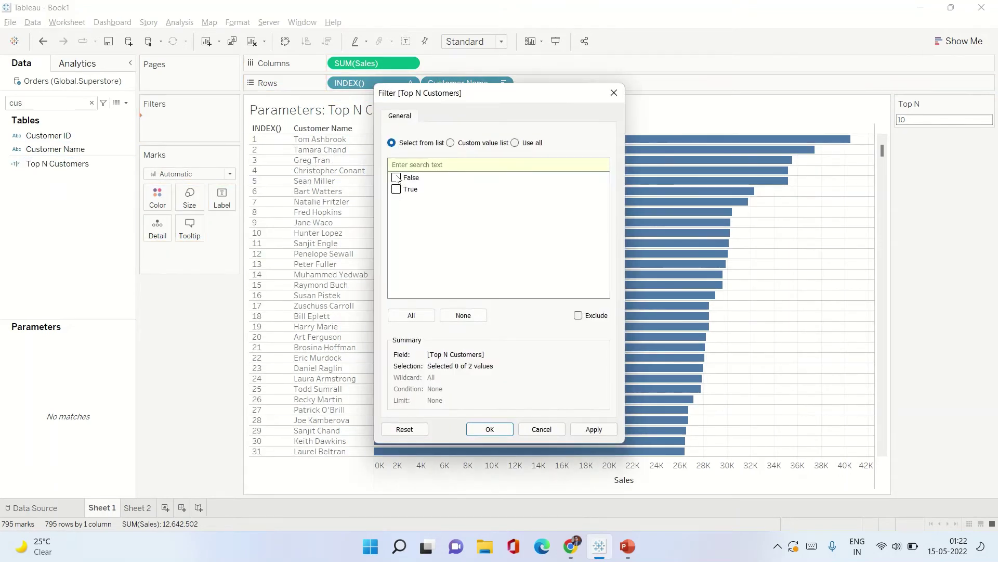
click(587, 429)
click(490, 429)
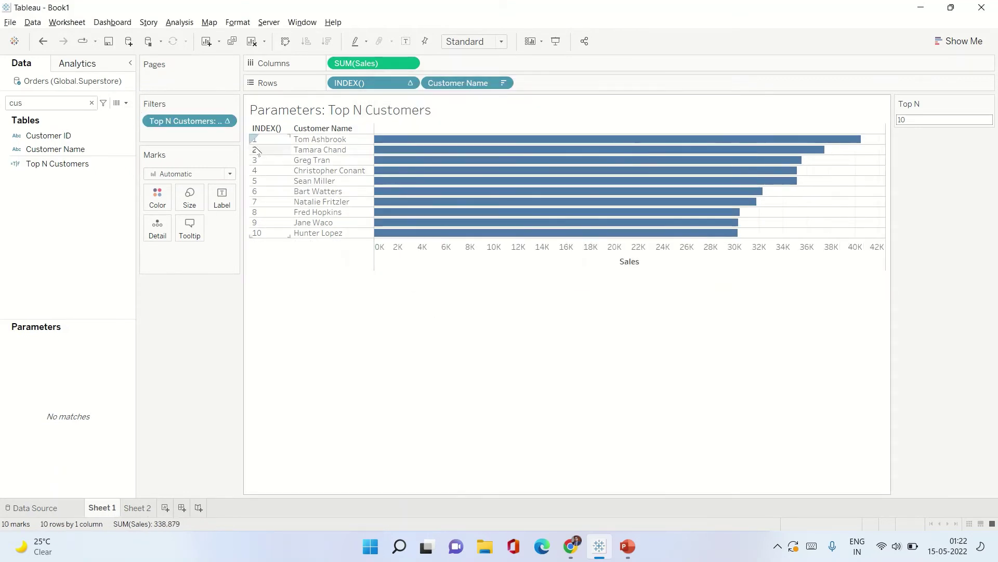
Step: Compare the customer order on Sheet 2 with the filtered, indexed customers on Sheet 1
click(149, 507)
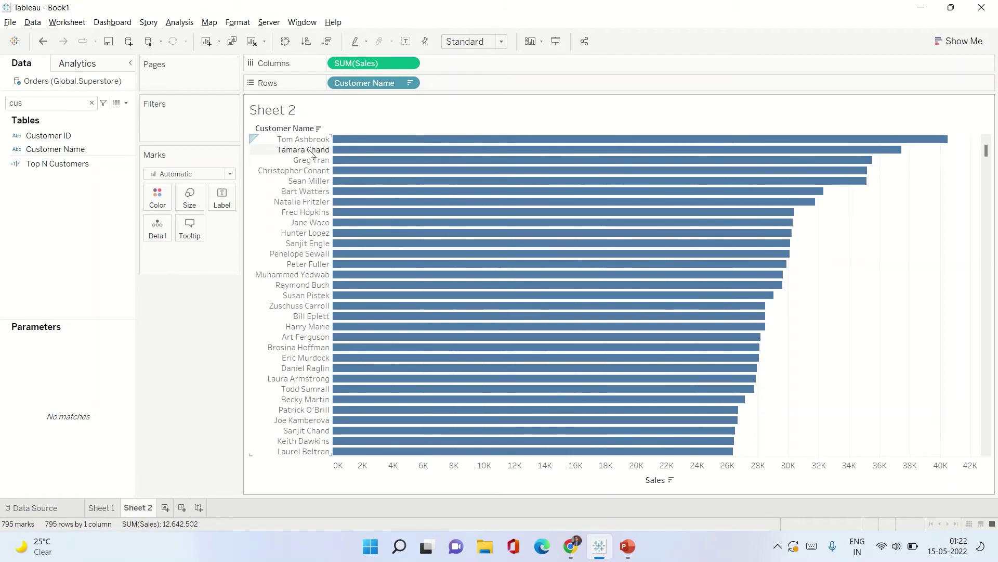
click(102, 507)
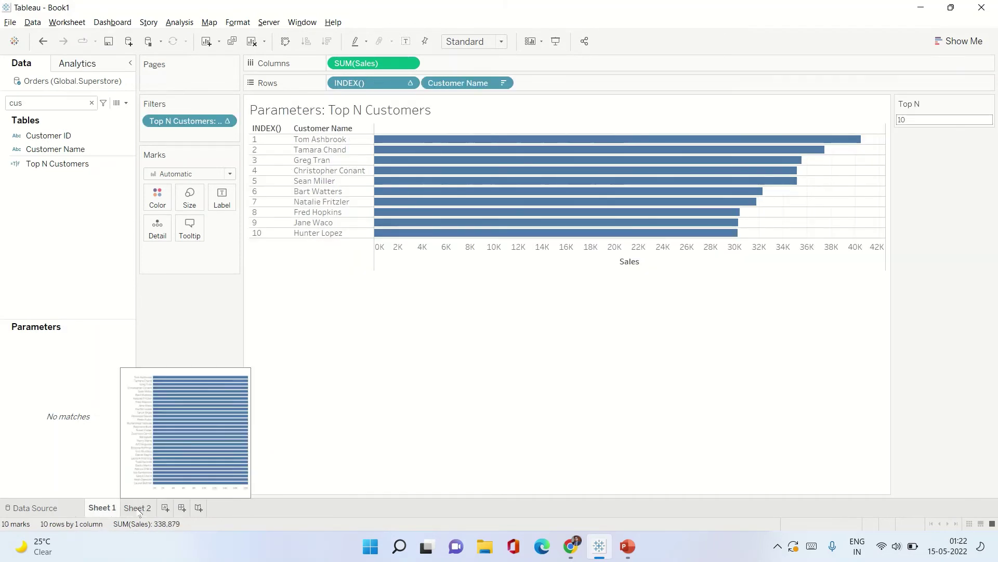
click(140, 508)
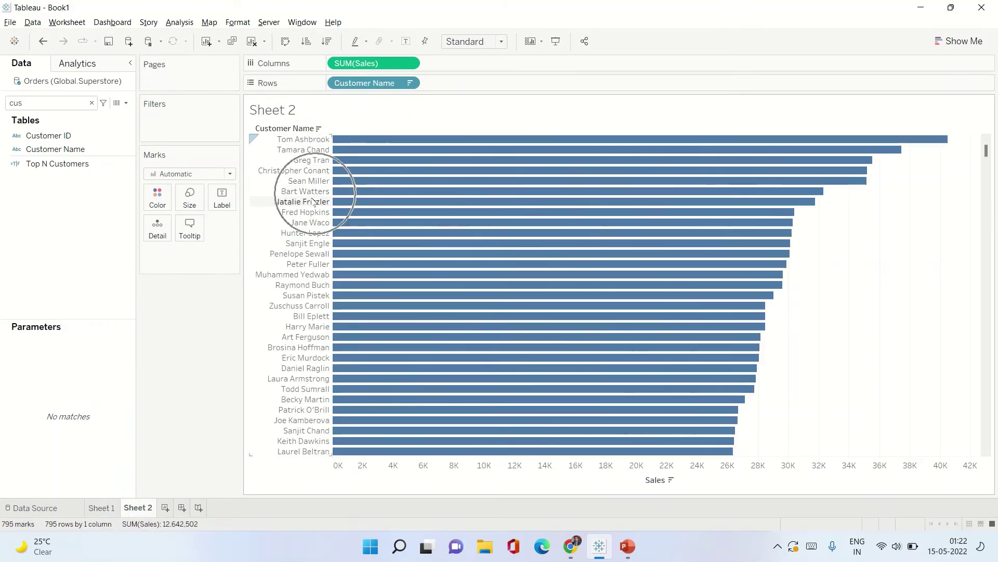
click(100, 508)
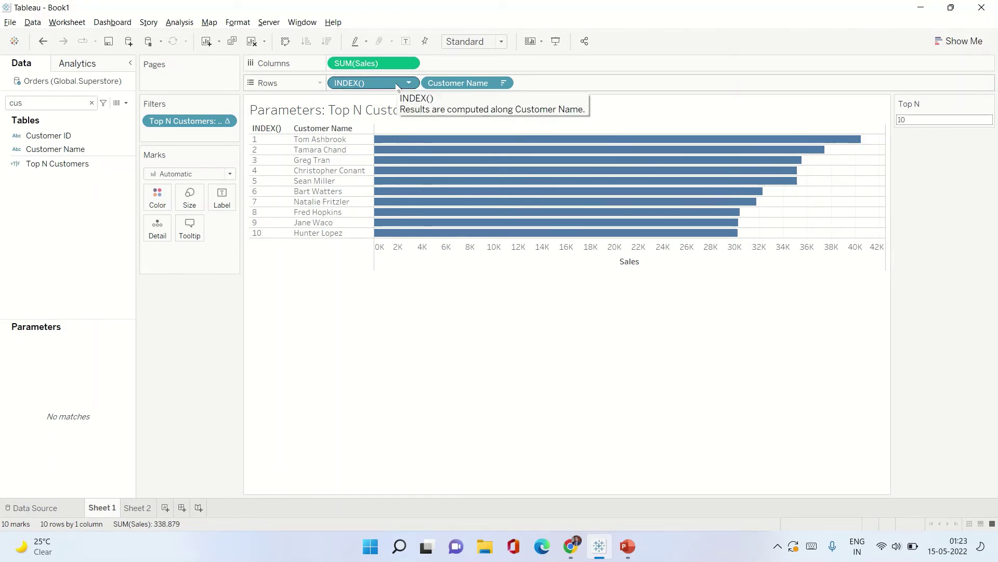
Step: Remove INDEX() from Rows and the Top N Customers filter on Sheet 1, and clear the field search
drag(398, 86, 302, 10)
drag(203, 120, 499, 171)
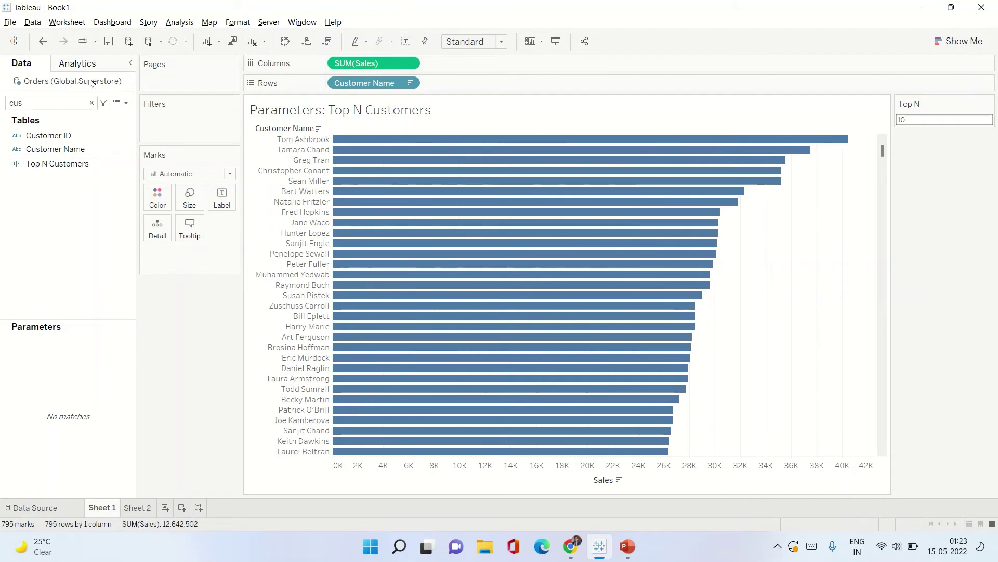
click(91, 103)
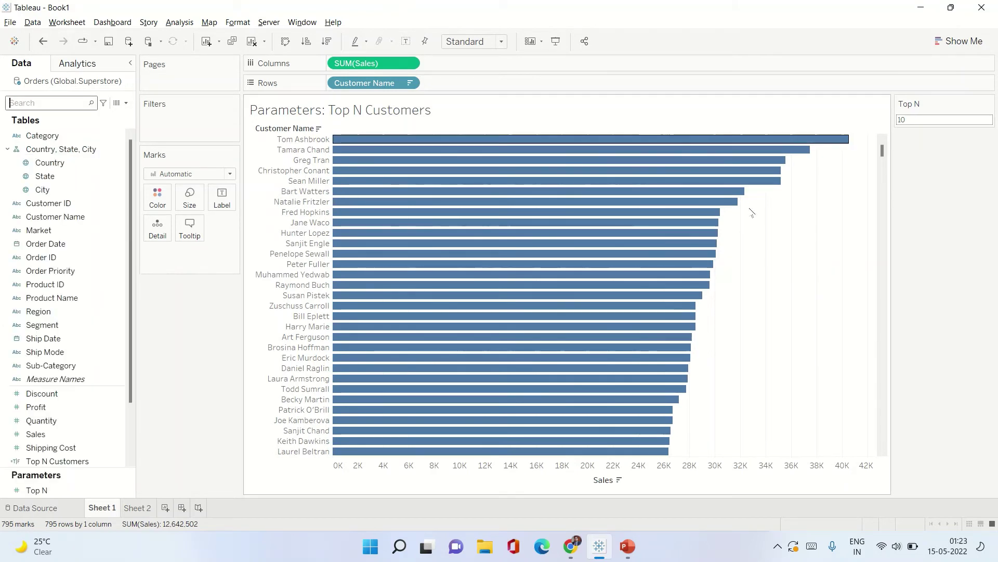
click(930, 120)
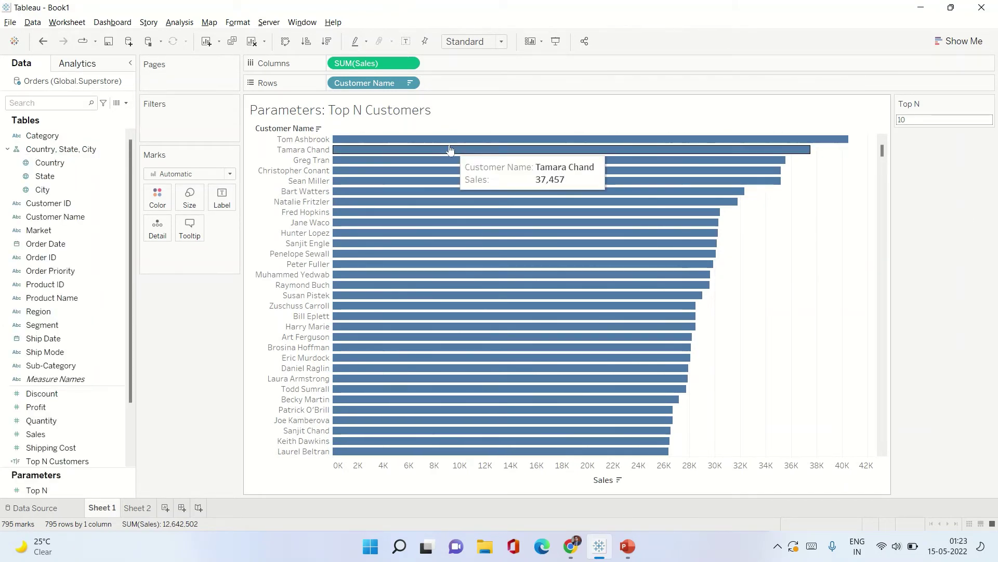
Step: Create a calculated field named Sales Rank with the formula RANK(SUM([Sales]))
click(126, 103)
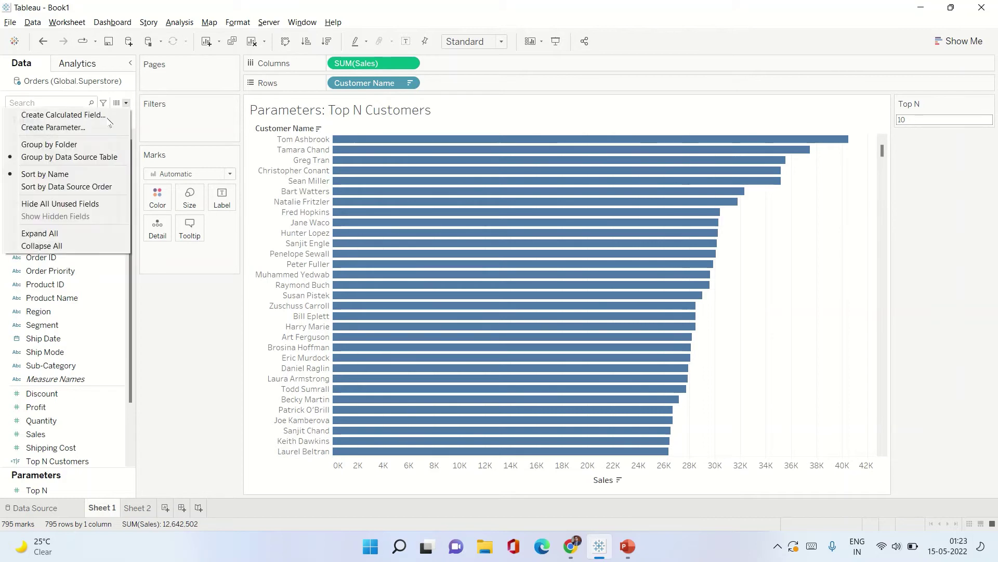
click(63, 115)
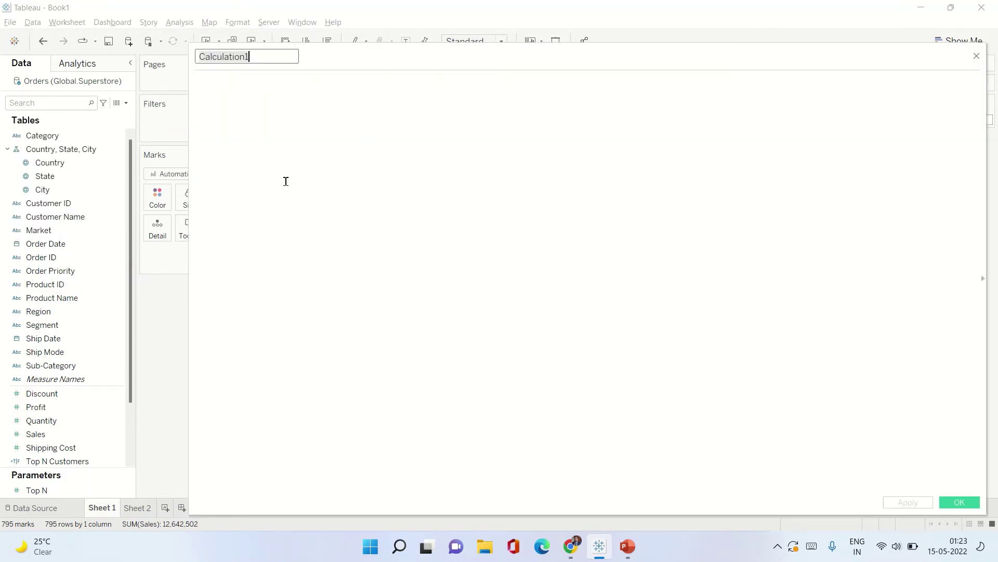
text(R)
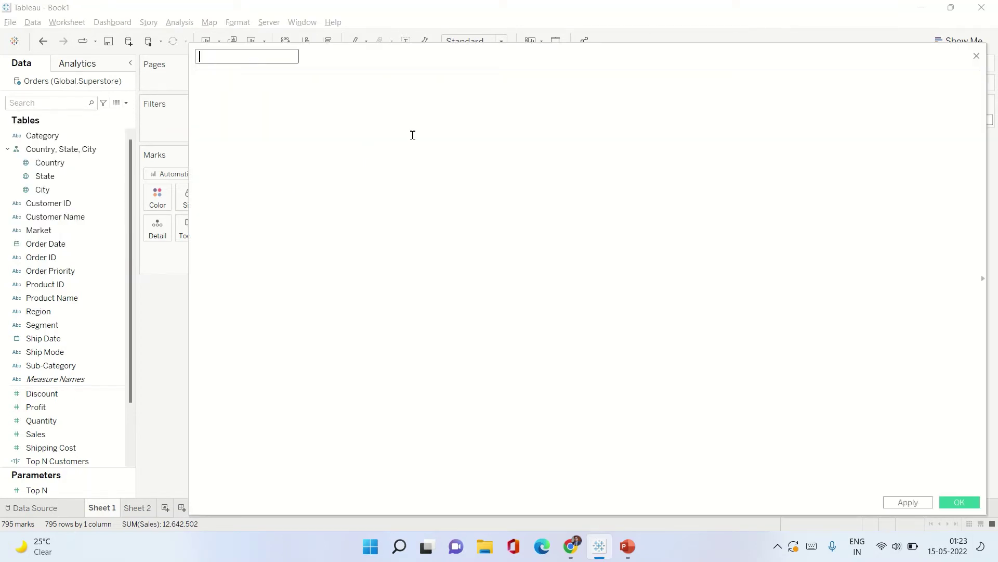
text(ales Rank)
key(Tab)
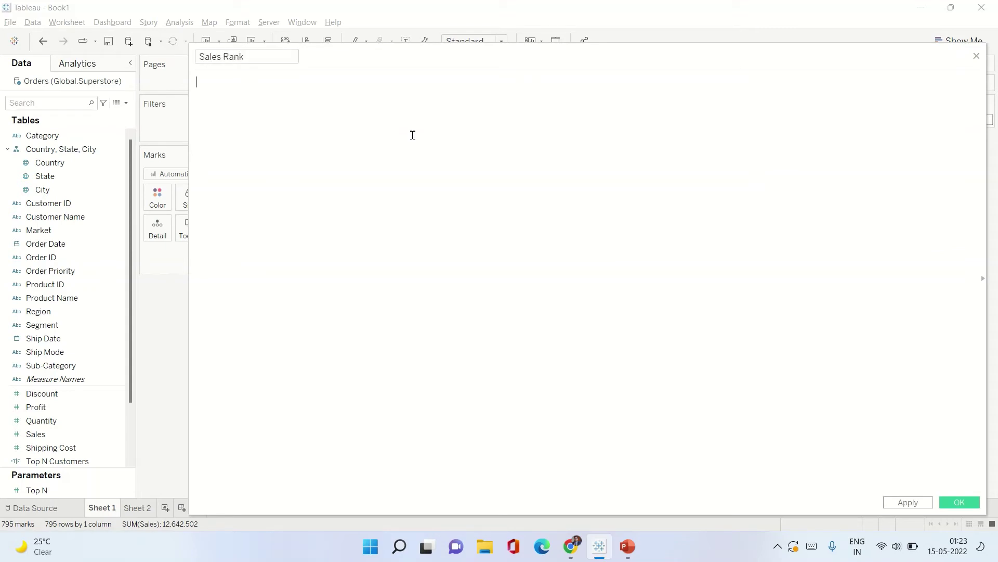
text(ra)
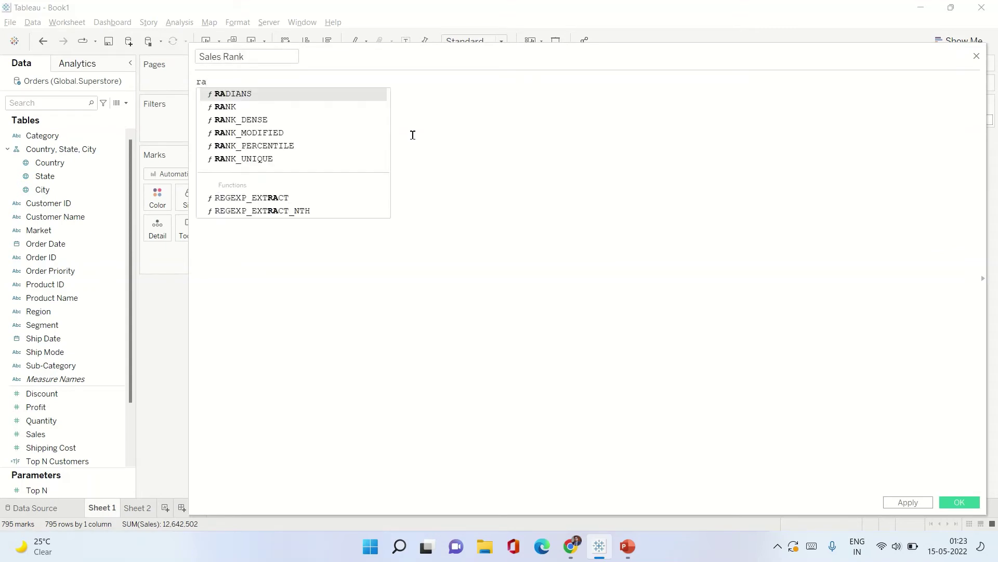
text(n)
key(Return)
text(su)
key(Return)
text(sa)
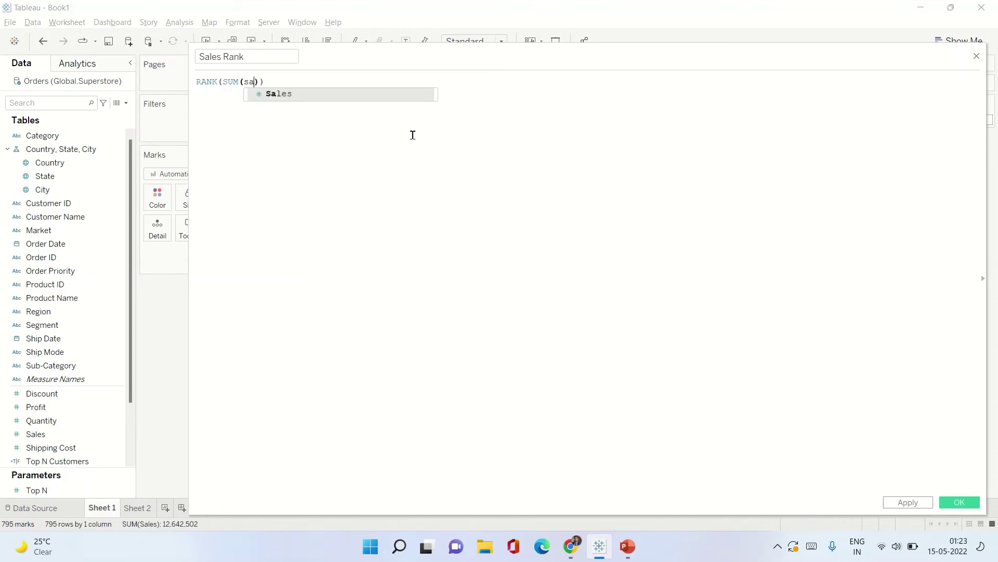
key(Return)
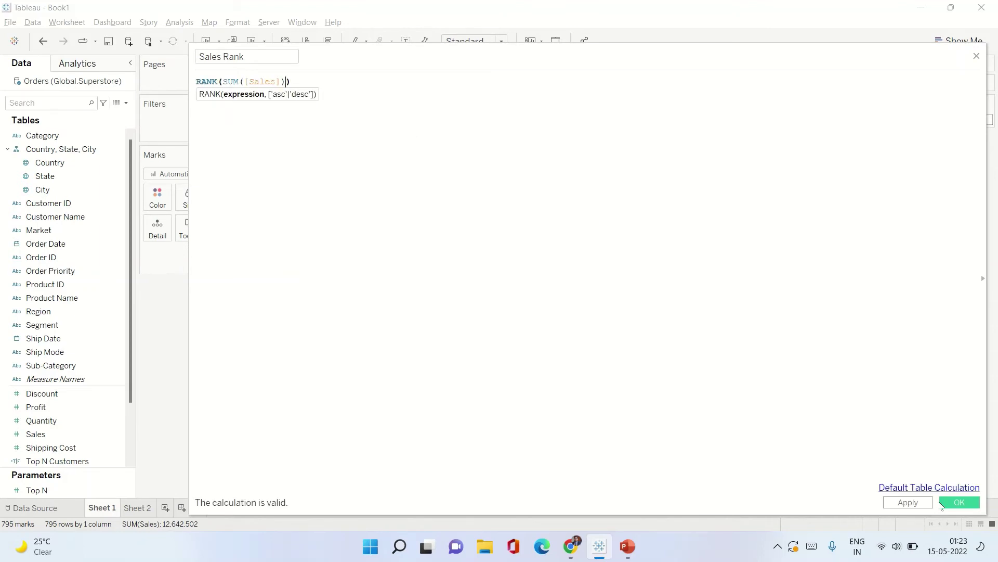
Step: Read the RANK function's description beside the resized calculation editor, and save the Sales Rank field
click(206, 81)
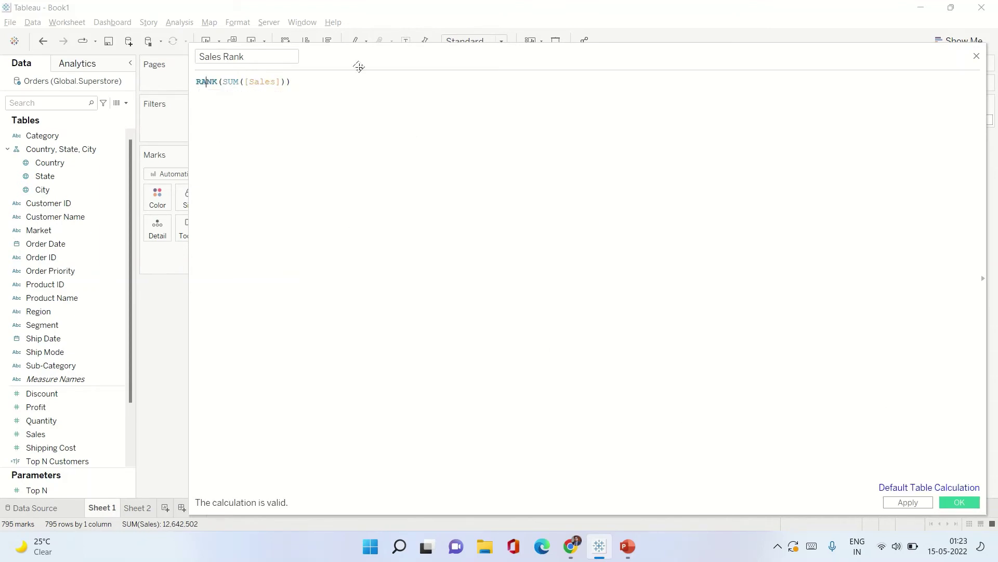
drag(261, 61, 111, 54)
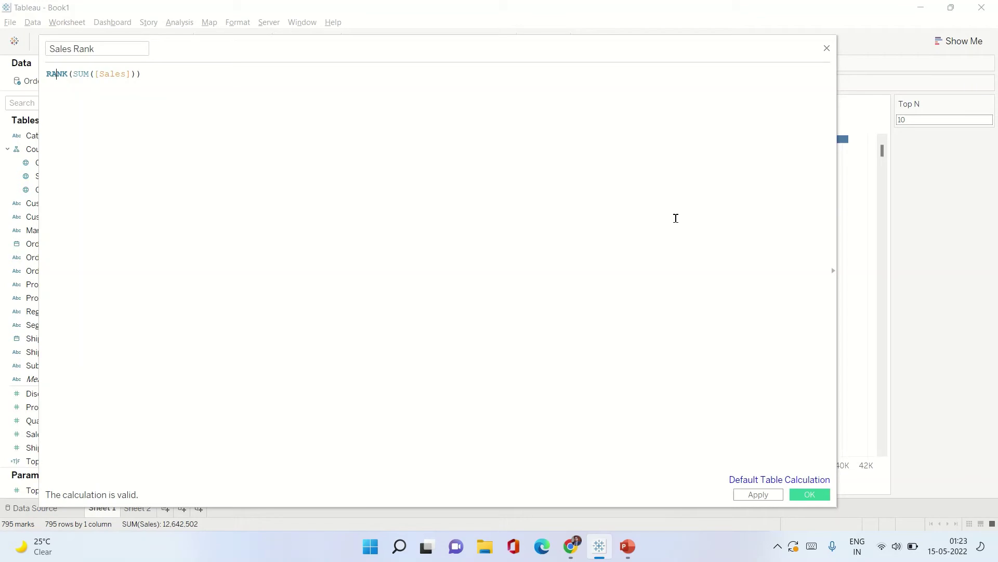
click(833, 270)
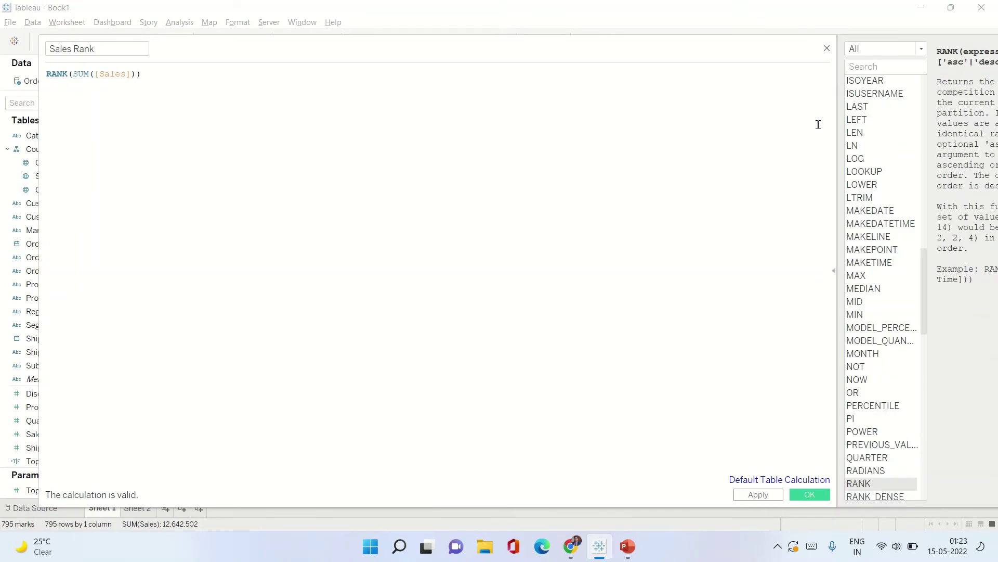
drag(604, 62, 529, 57)
drag(742, 505, 742, 271)
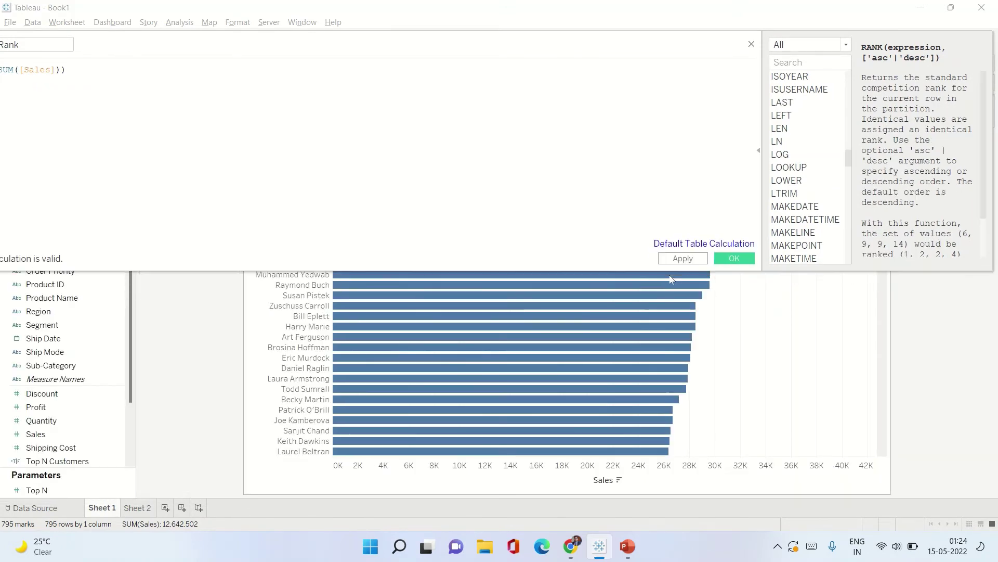
drag(612, 42, 741, 31)
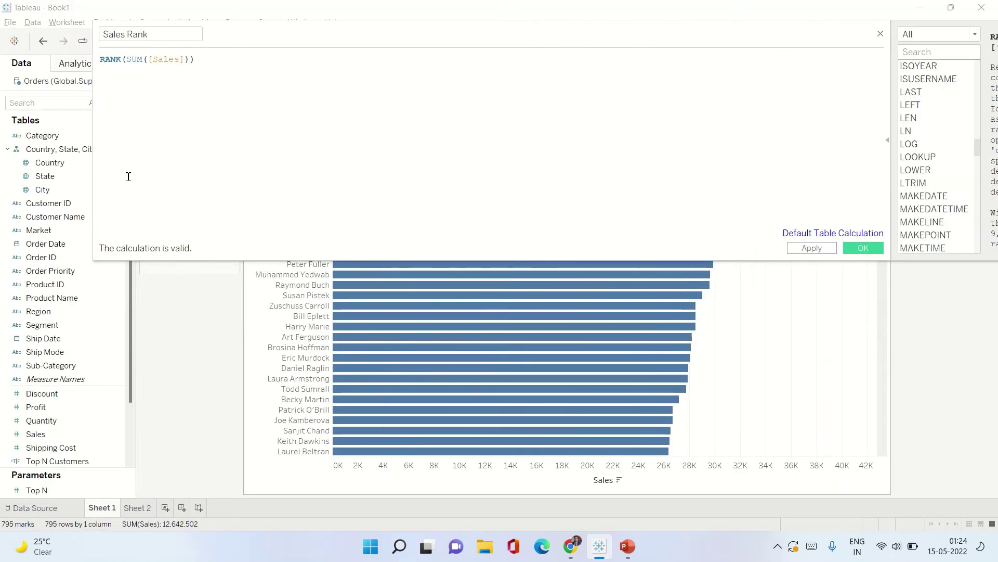
drag(95, 152, 577, 156)
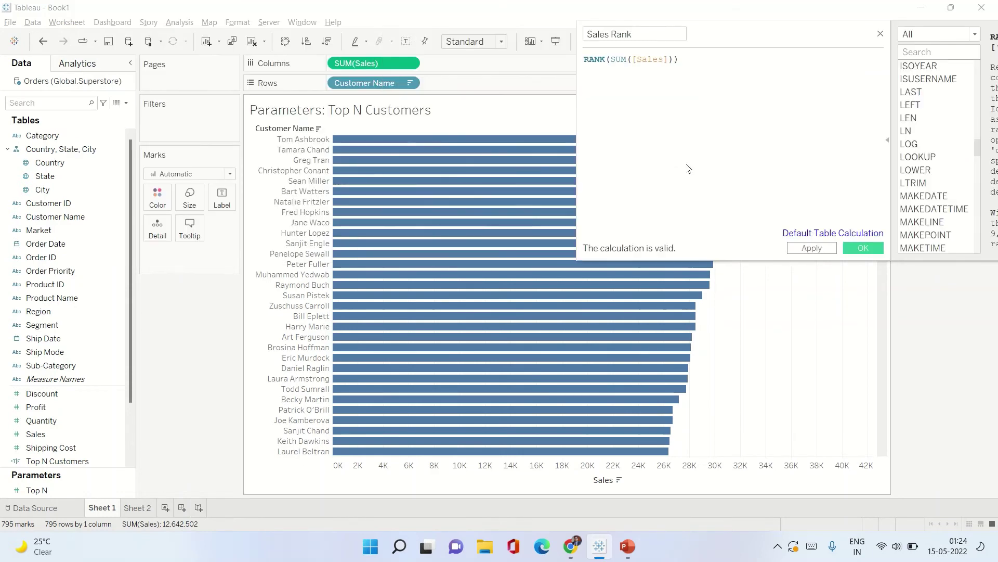
drag(726, 29, 351, 101)
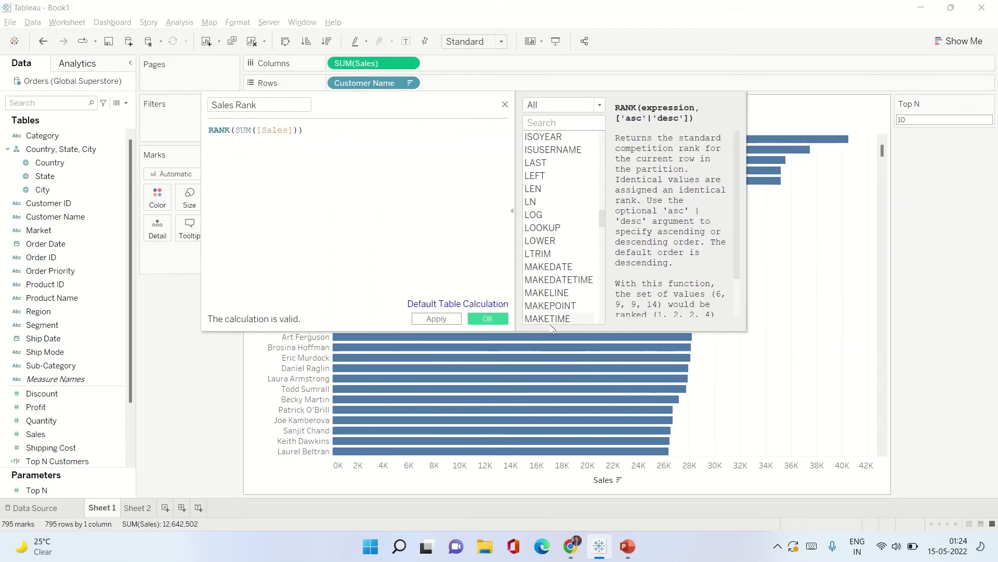
drag(461, 332, 461, 380)
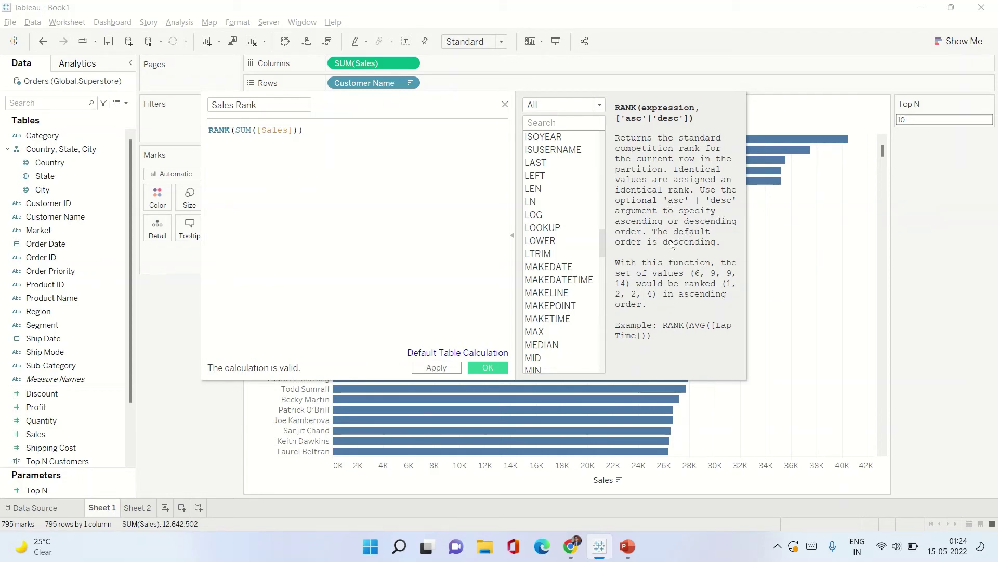
click(436, 228)
click(487, 366)
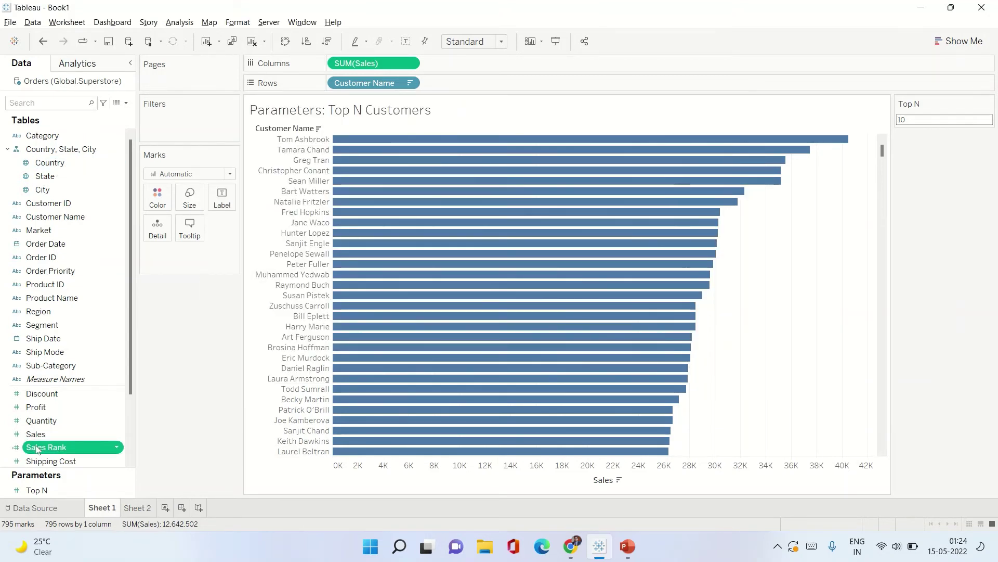
Step: Clear Sheet 2 and rebuild it with Sales on Columns and Customer Name on Rows
drag(34, 441, 160, 340)
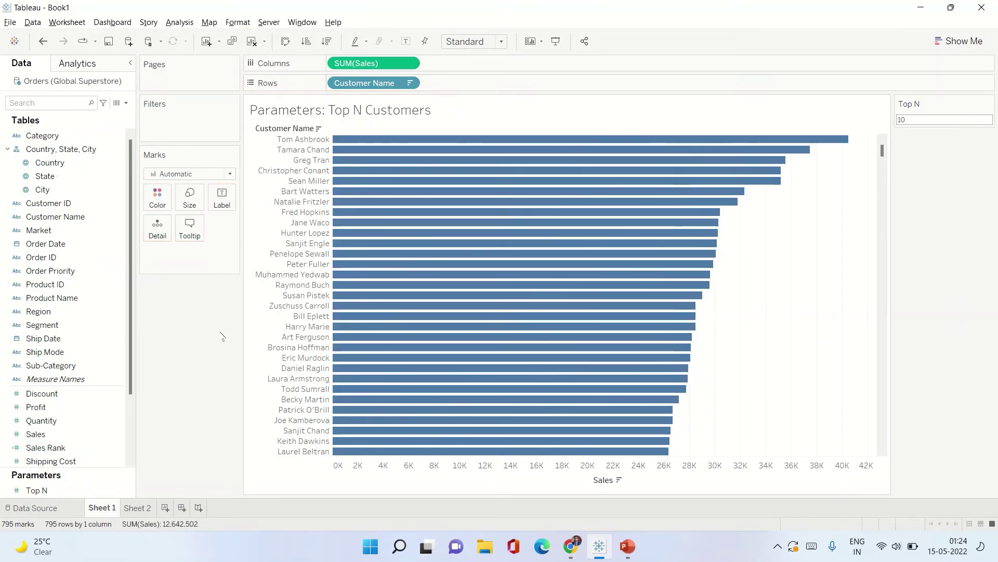
click(137, 508)
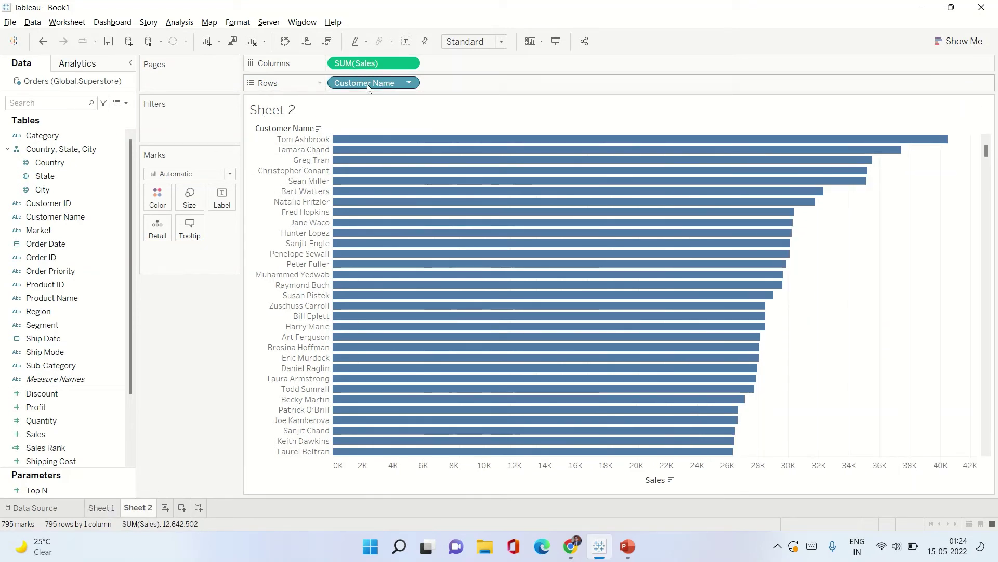
drag(385, 78, 382, 56)
key(alt+shift+BackSpace)
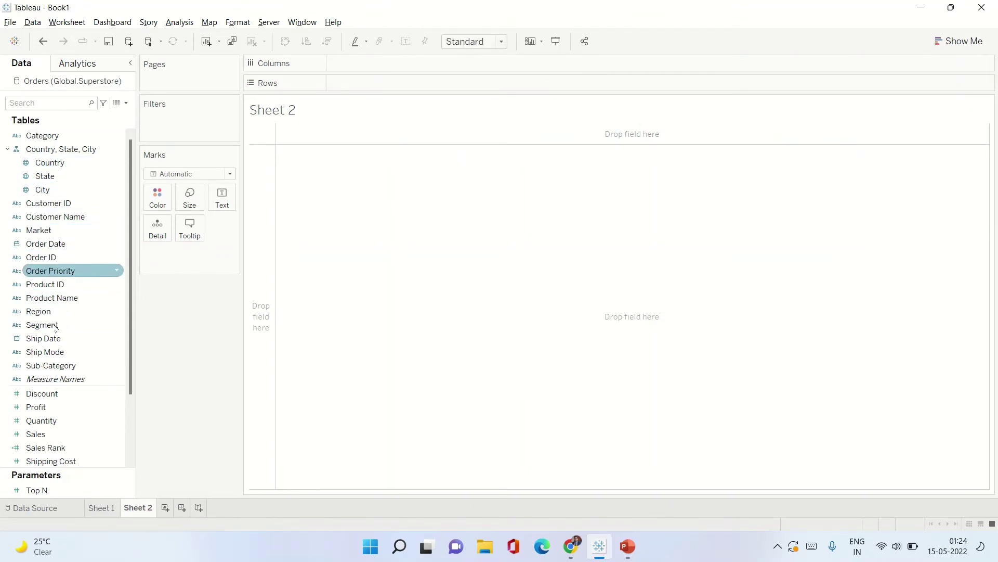
drag(37, 433, 367, 63)
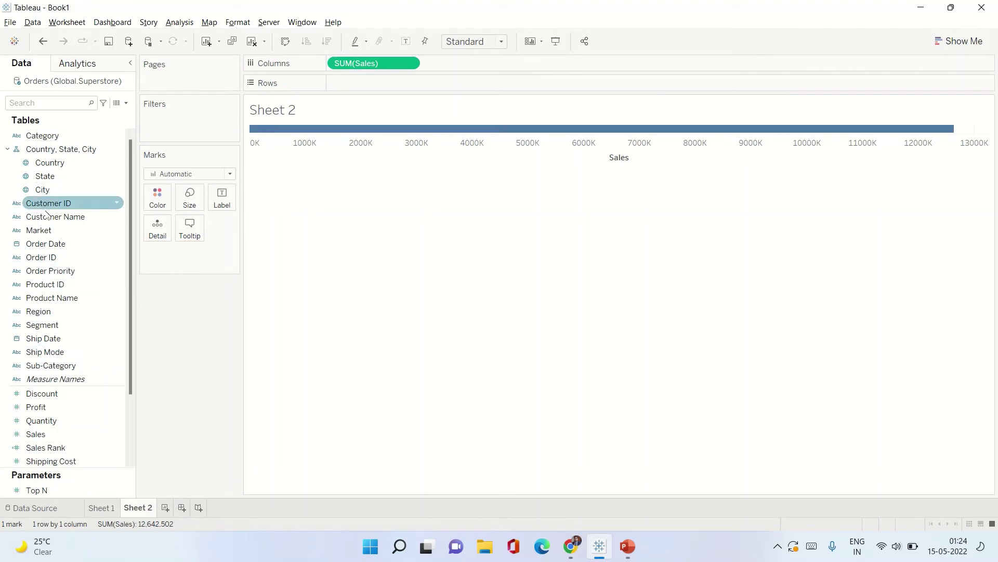
drag(52, 216, 367, 114)
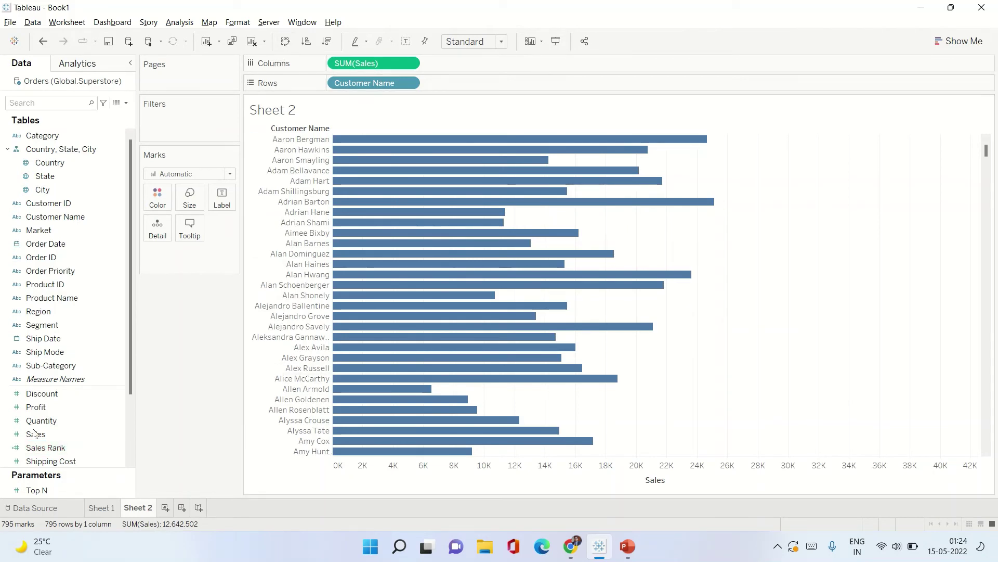
Step: Convert Sales Rank to discrete, place it ahead of Customer Name on Rows, and check the ranking down to the last customer
click(38, 450)
mouse_move(46, 451)
mouse_down()
mouse_move(327, 86)
mouse_move(132, 414)
mouse_move(62, 447)
mouse_up()
right_click(56, 448)
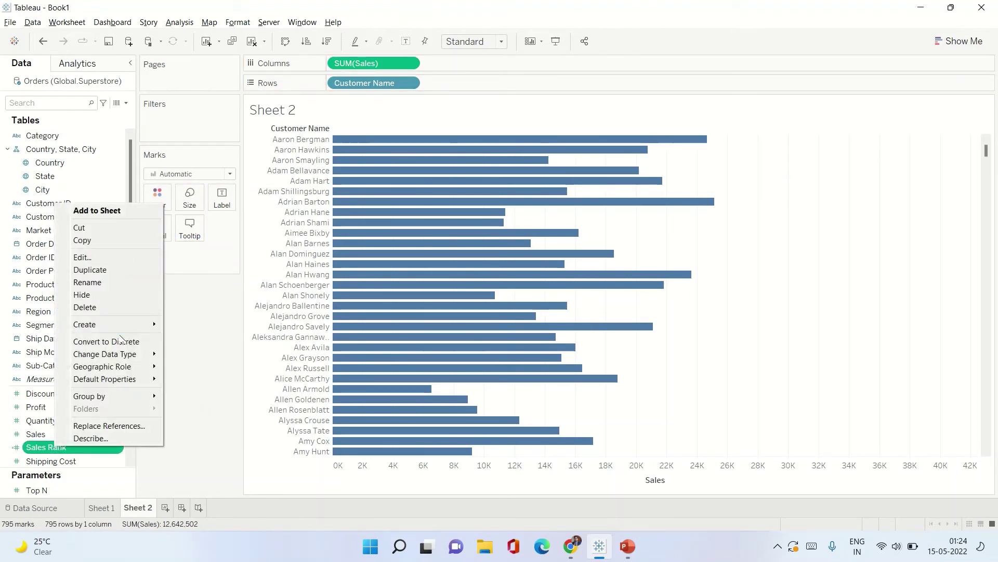
click(65, 455)
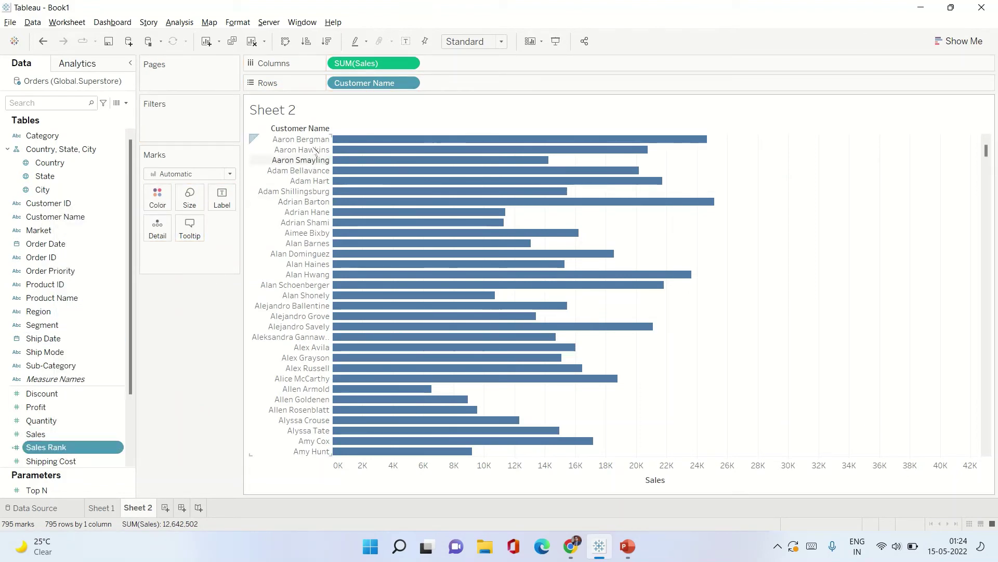
drag(58, 446, 342, 86)
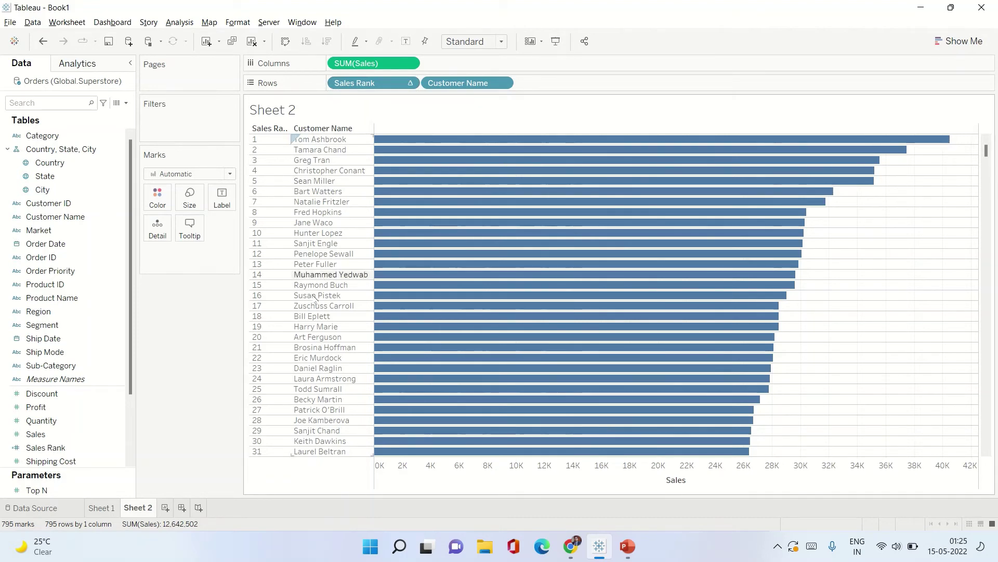
scroll(381, 308, down, 8)
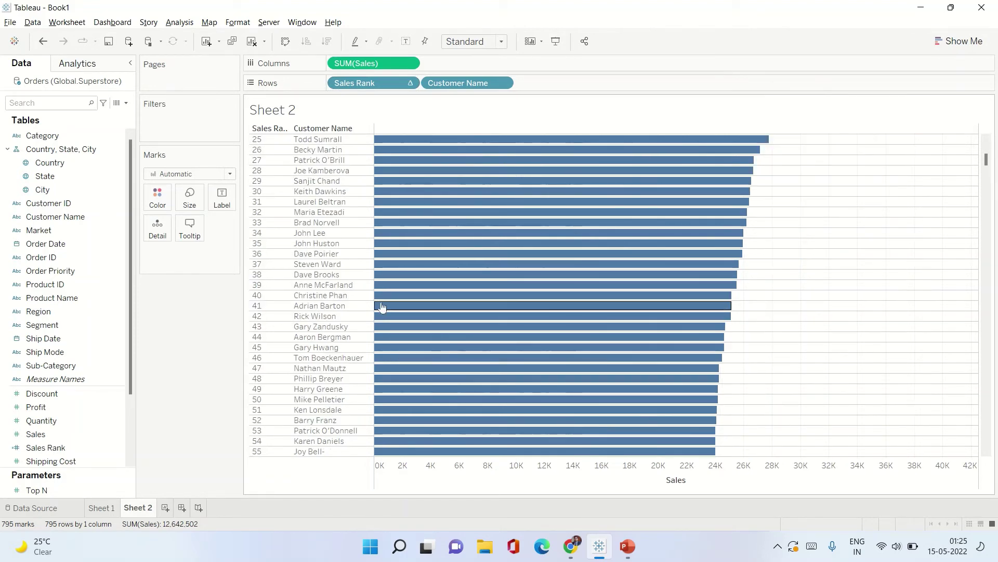
scroll(381, 308, down, 20)
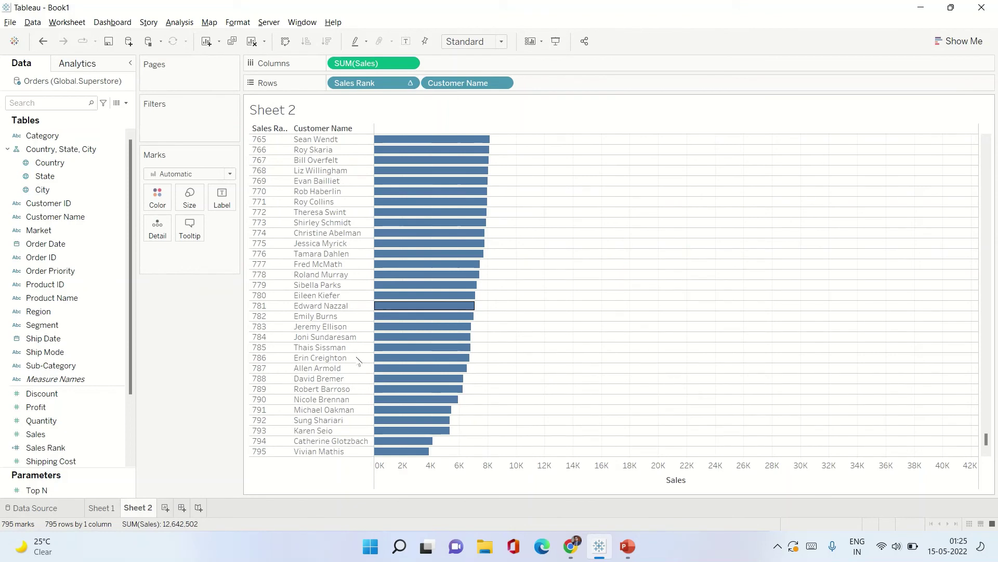
scroll(358, 361, up, 20)
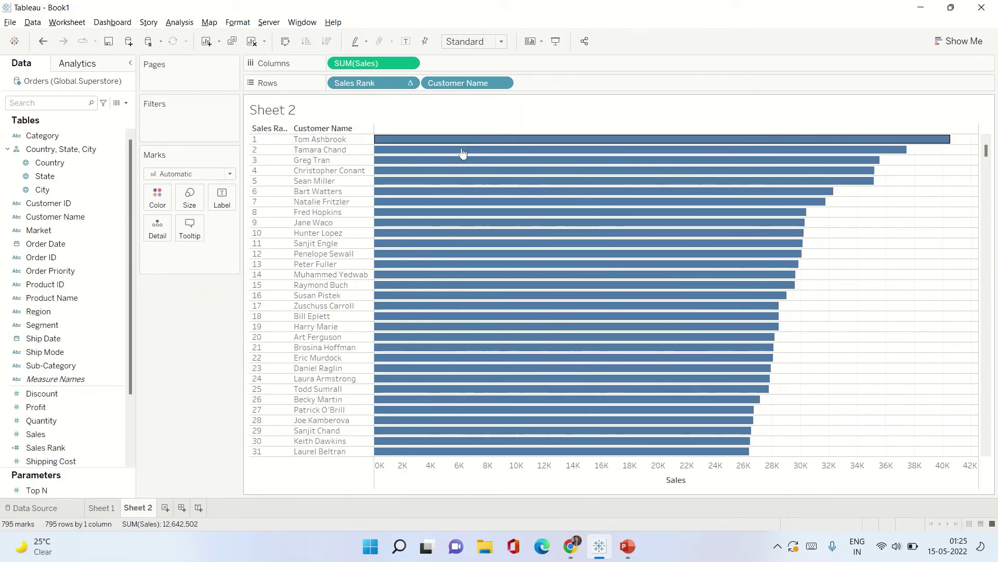
mouse_move(468, 139)
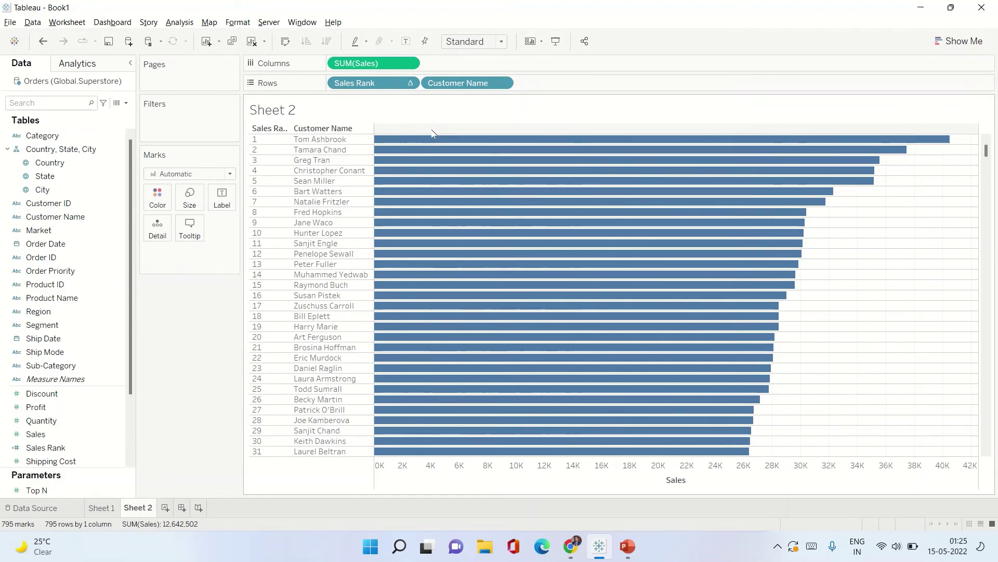
click(127, 103)
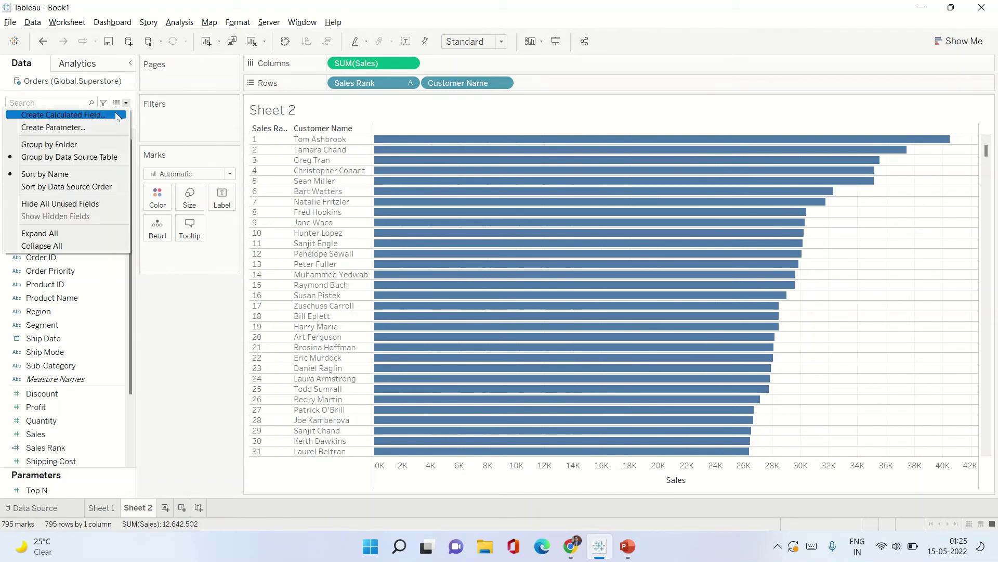
click(184, 303)
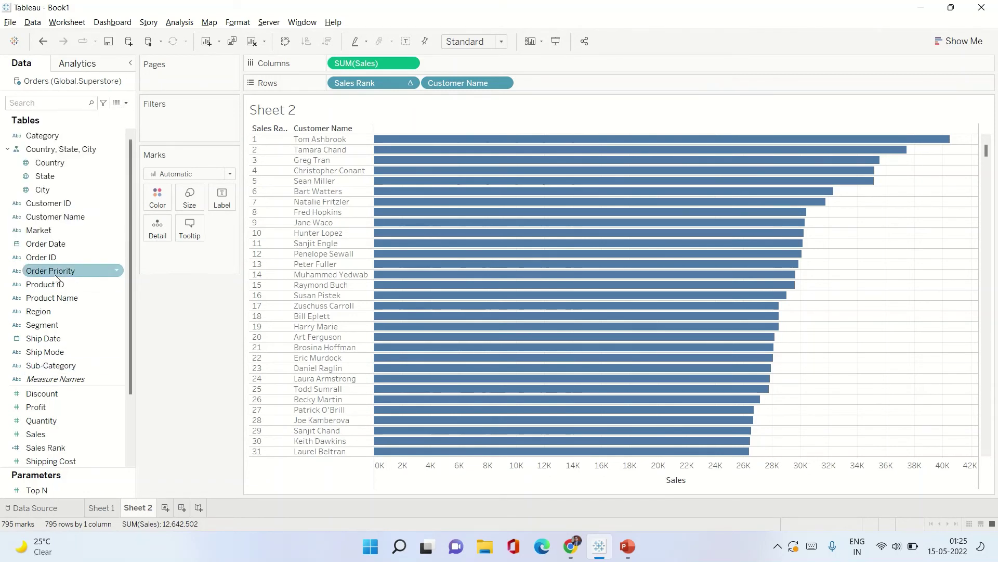
Step: Open the Top N Customers calculated field for editing and remove INDEX() from the start of its formula
scroll(57, 355, down, 2)
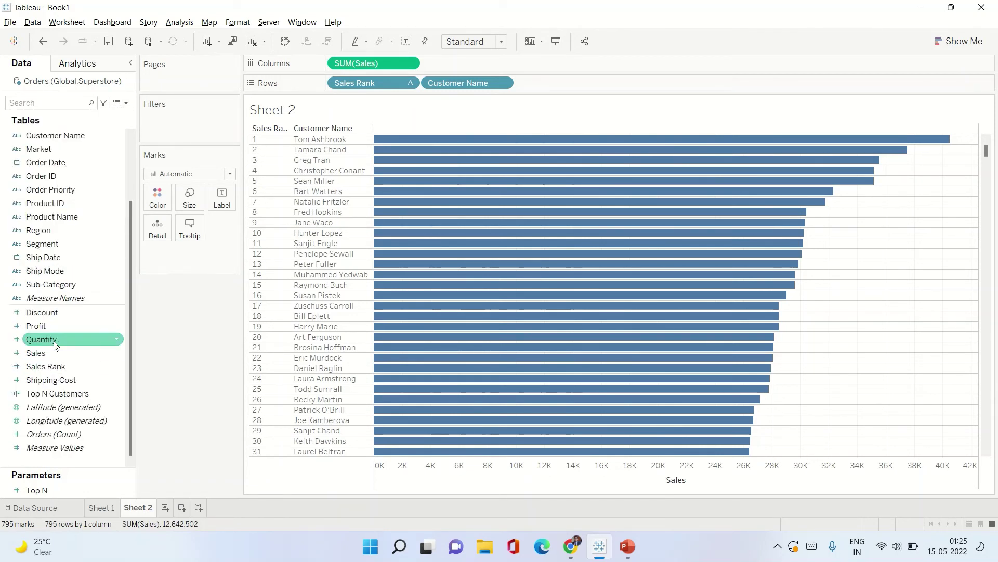
right_click(58, 394)
click(101, 230)
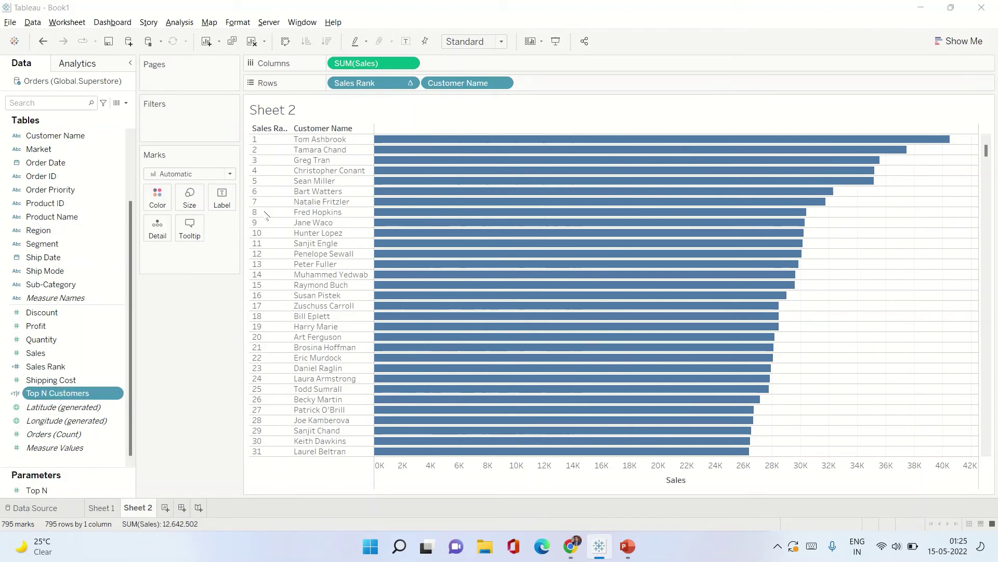
drag(245, 138, 294, 138)
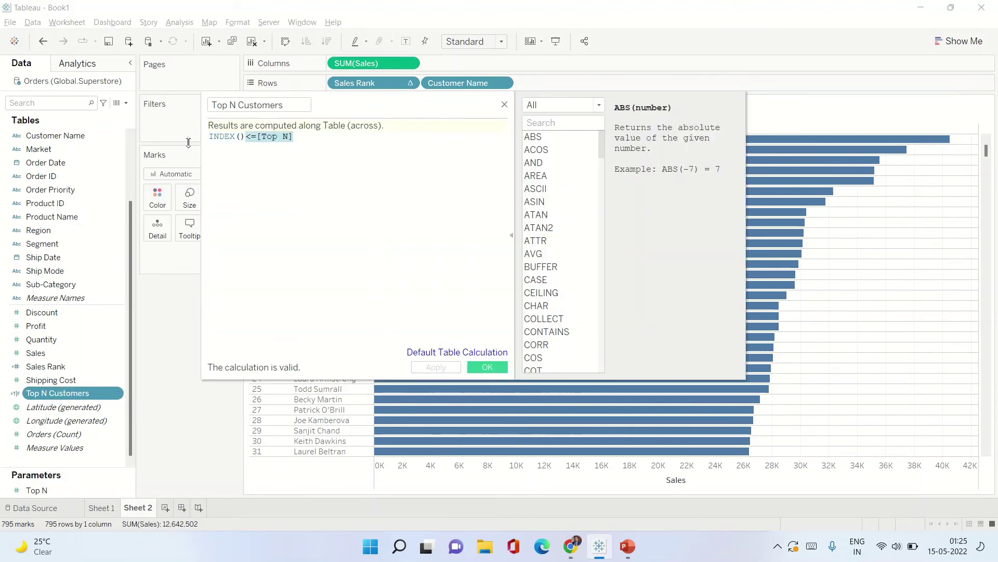
key(Left)
key(BackSpace)
key(BackSpace)
key(BackSpace)
key(BackSpace)
key(BackSpace)
key(BackSpace)
key(BackSpace)
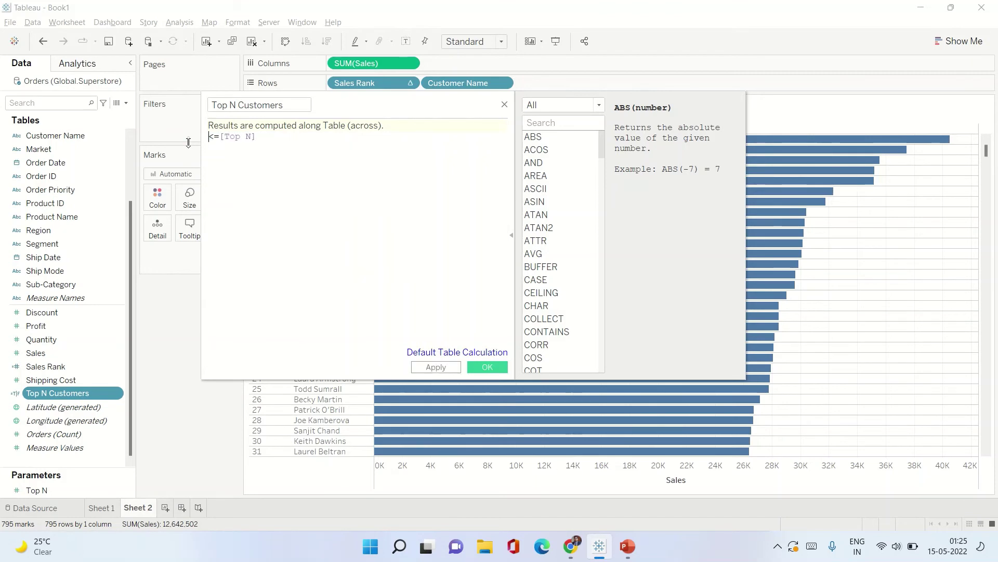
Step: Insert the Sales Rank field so the Top N Customers formula reads [Sales Rank]<=[Top N], and save the calculation
drag(46, 353, 111, 347)
click(46, 366)
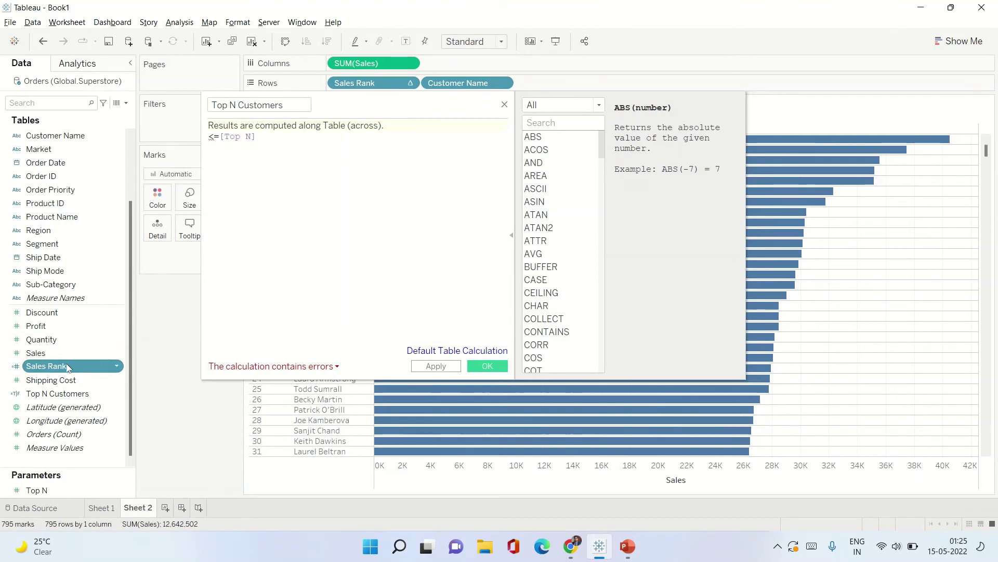
drag(67, 368, 238, 162)
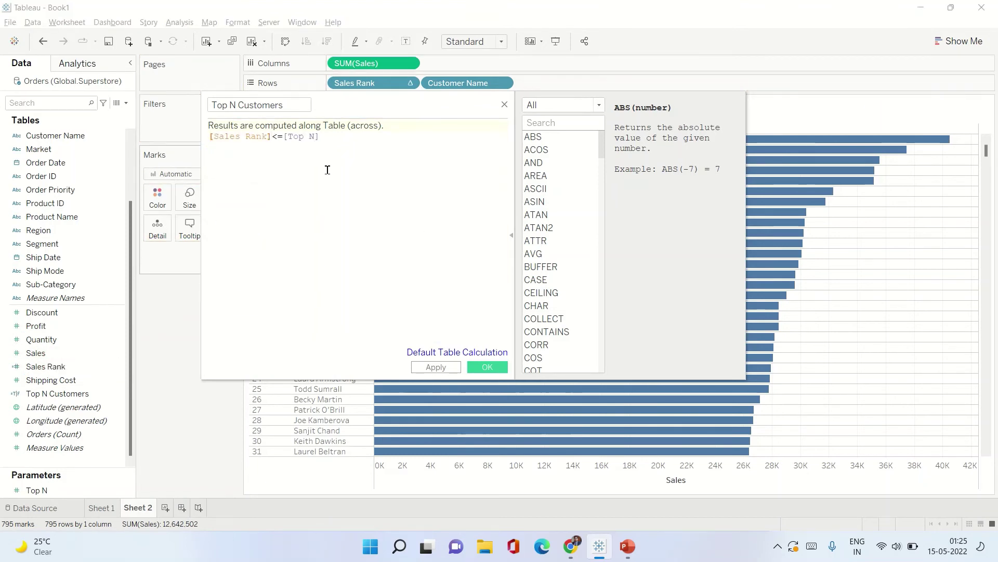
drag(326, 107, 412, 111)
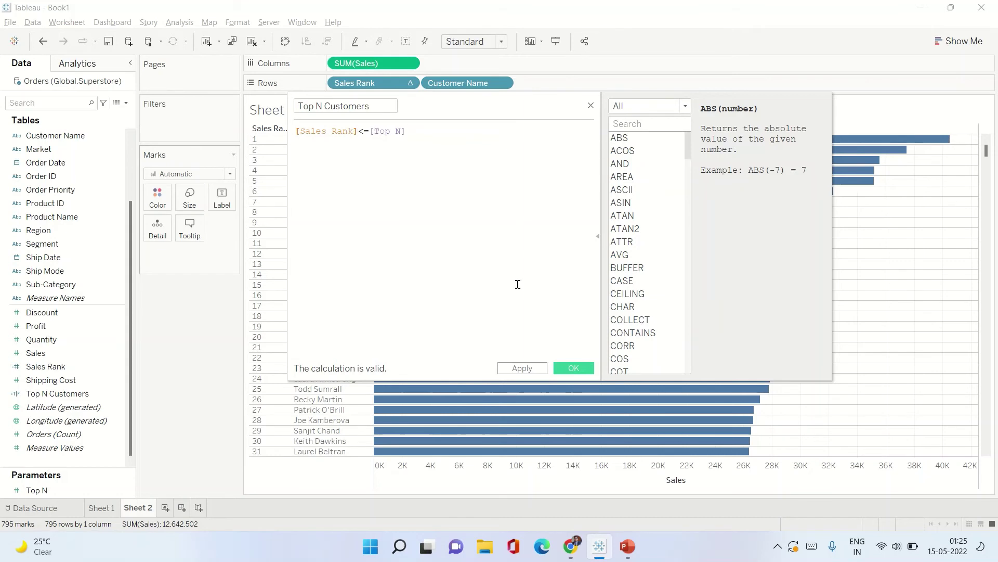
click(573, 368)
Step: Show the Top N parameter control on Sheet 2 and look through the customer list
right_click(48, 489)
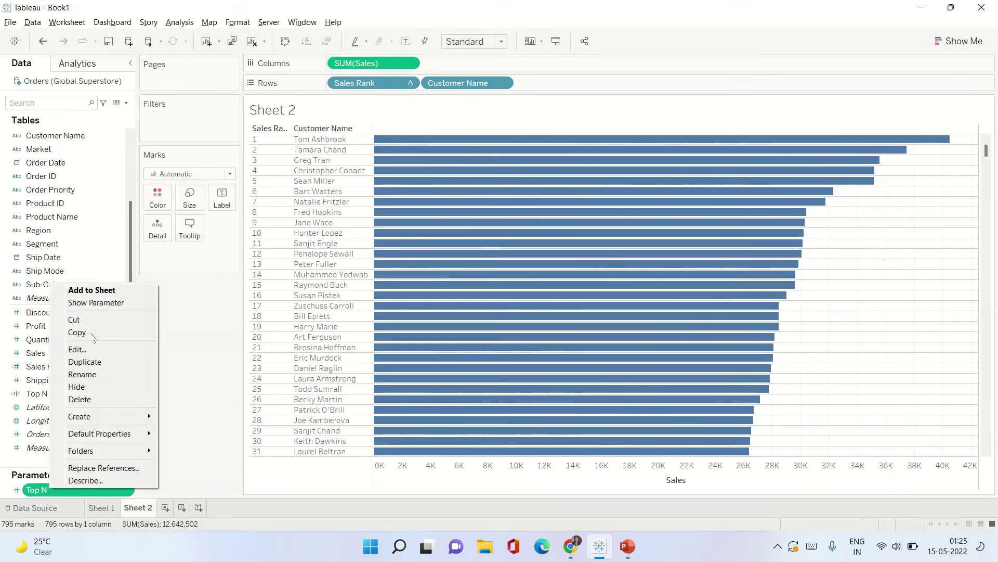
click(94, 302)
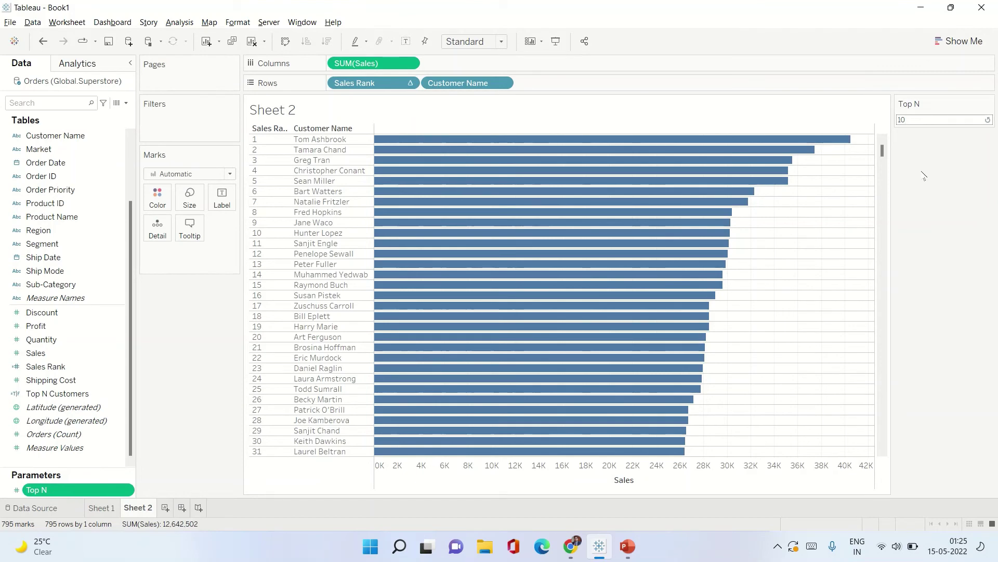
scroll(775, 220, down, 15)
scroll(775, 220, up, 15)
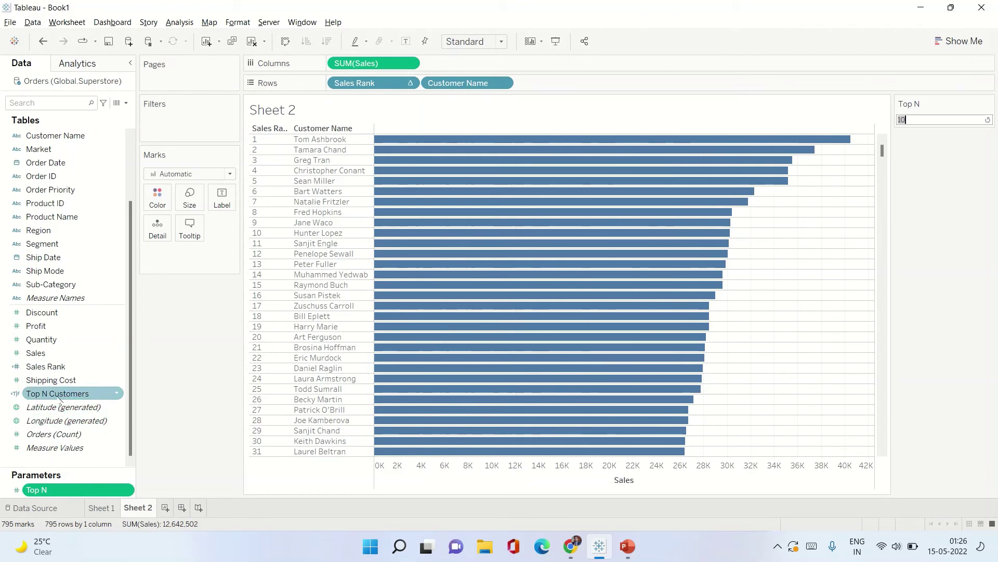
Step: Filter Sheet 2 by Top N Customers, keeping only the True value
mouse_move(59, 397)
mouse_down()
mouse_move(180, 327)
mouse_move(191, 181)
mouse_move(182, 132)
mouse_up()
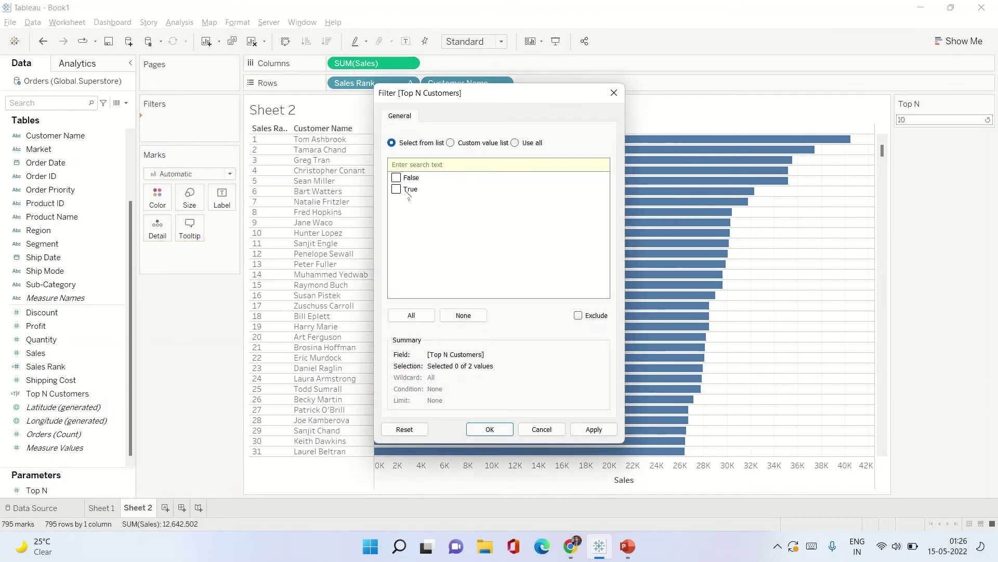
click(590, 429)
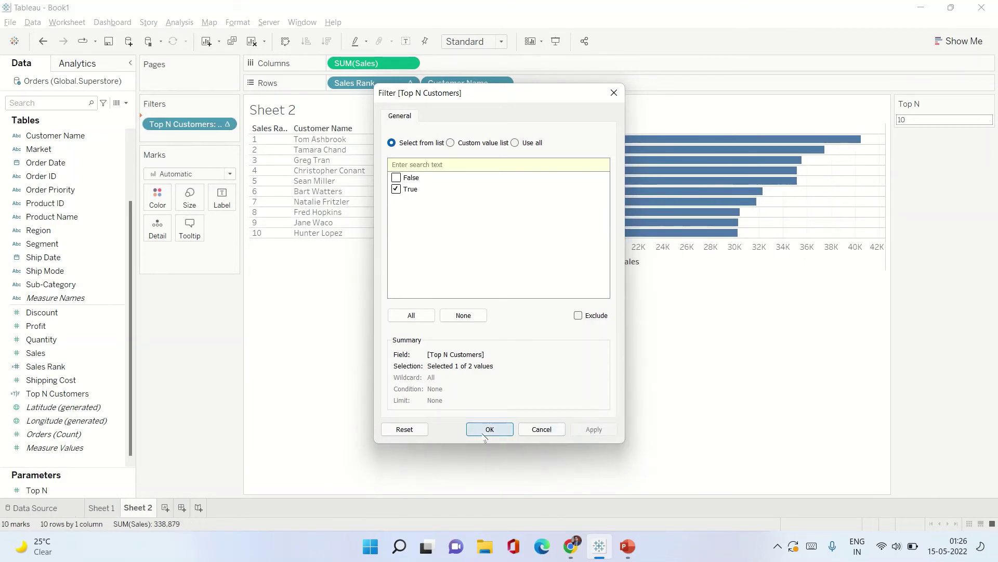
click(490, 429)
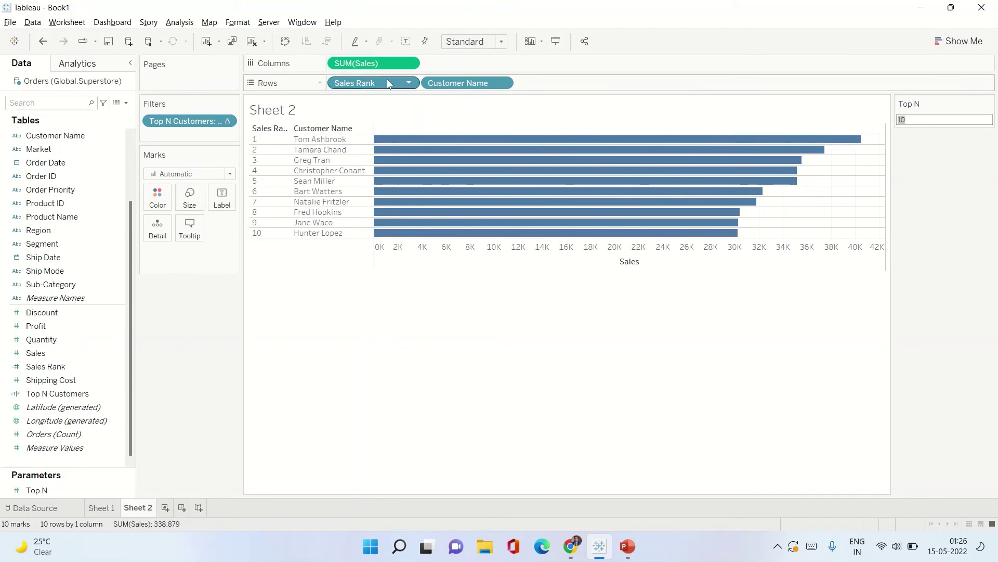
Step: Review the formula of the Sales Rank calculated field, closing it without edits
right_click(52, 365)
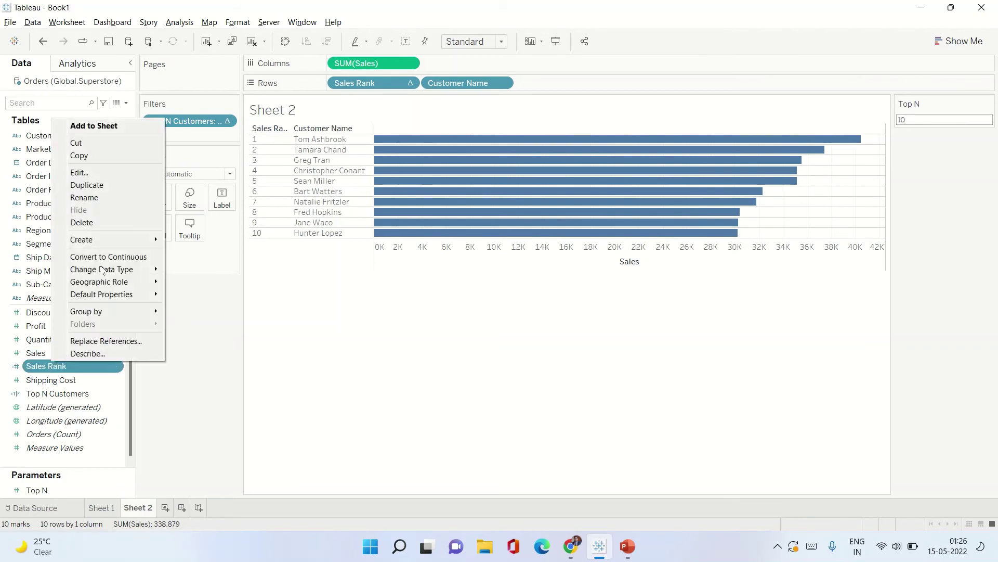
click(78, 173)
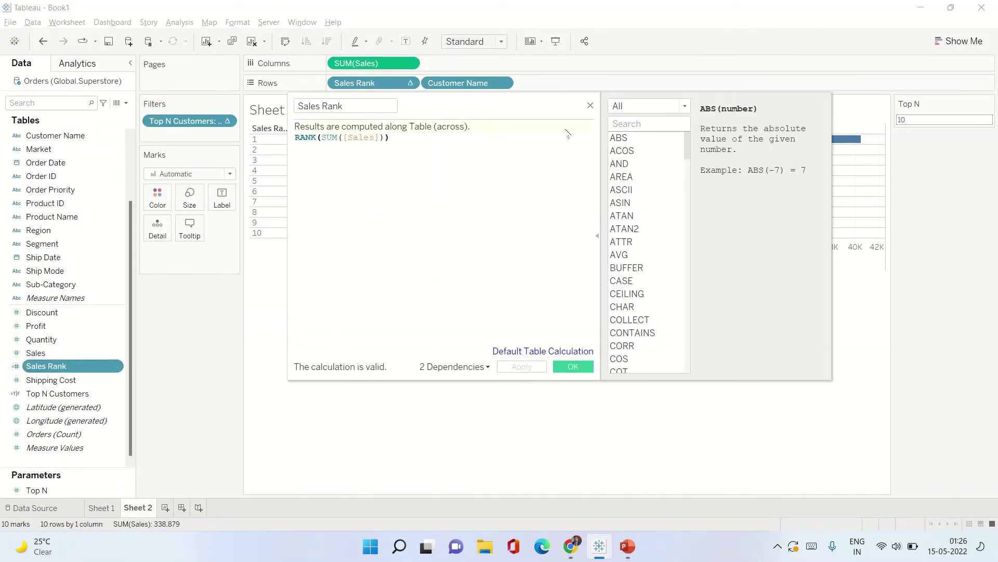
click(590, 106)
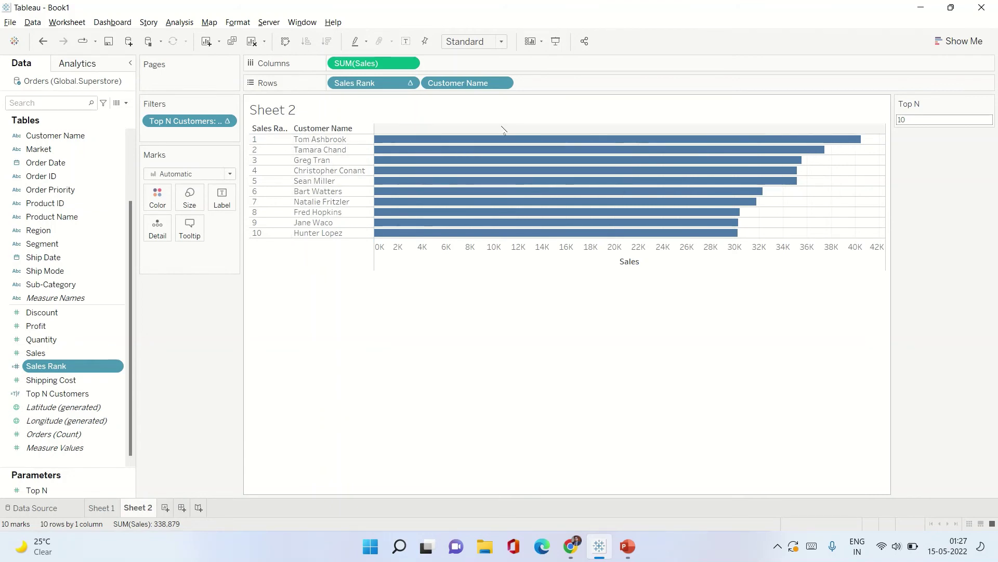
Step: Set the Top N parameter to 20
mouse_move(504, 140)
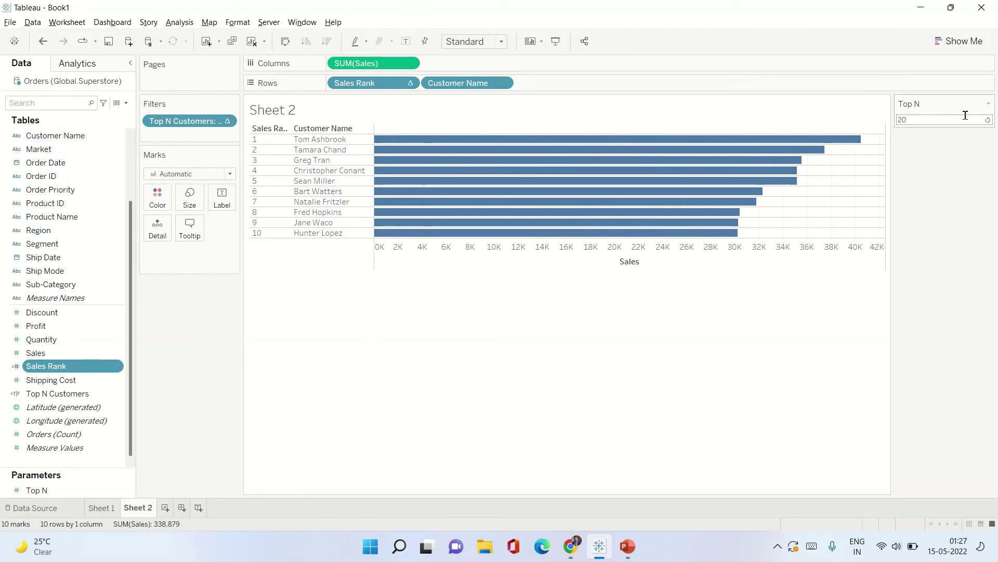
key(Return)
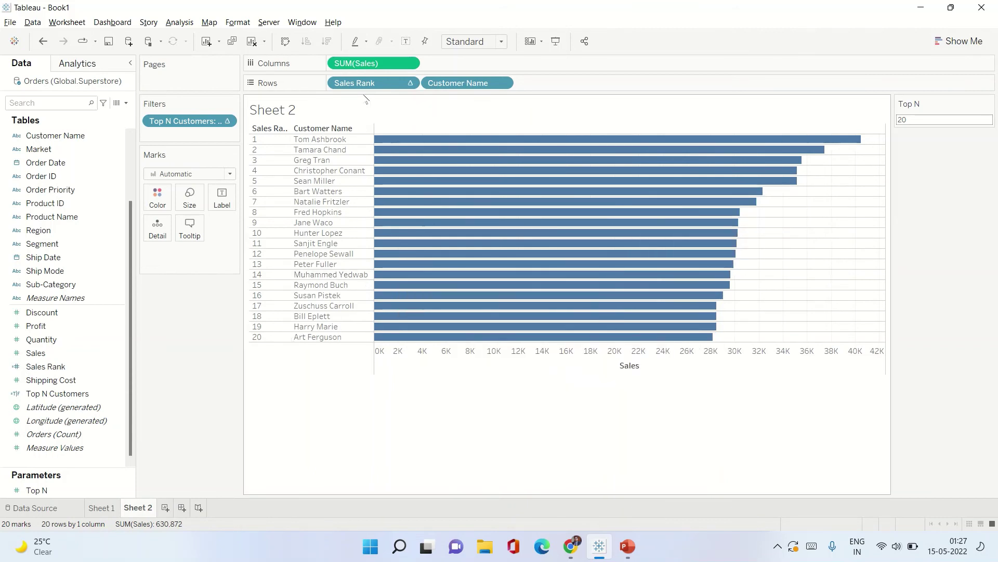
Step: Color the bars by SUM(Sales) and apply the Orange-Blue Diverging palette
drag(354, 64, 158, 194)
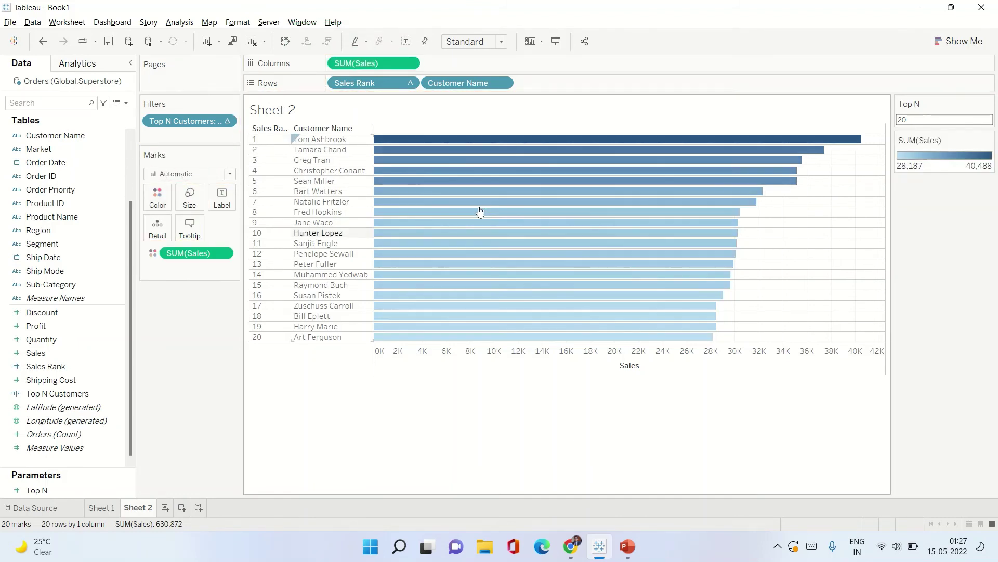
click(157, 206)
click(193, 236)
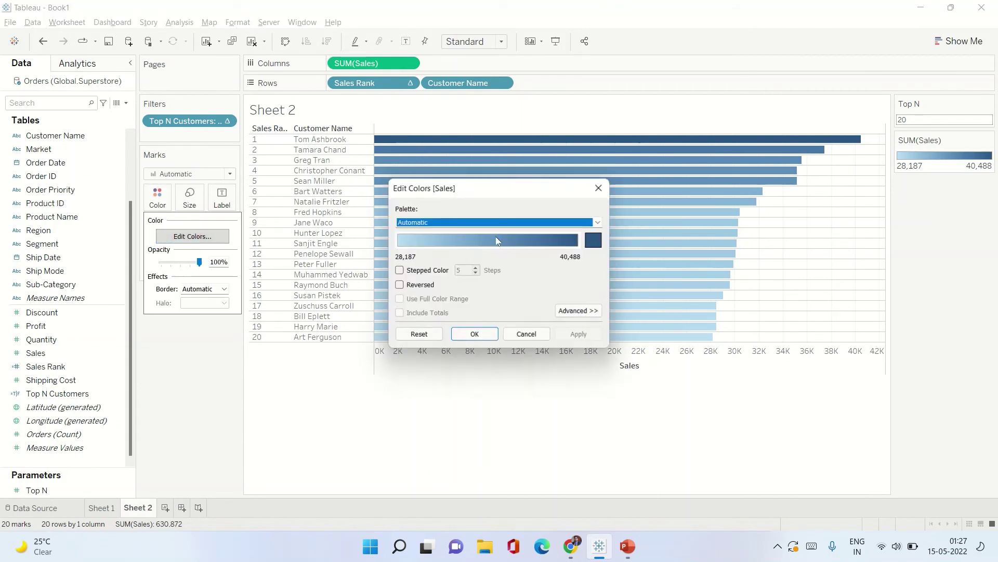
click(598, 223)
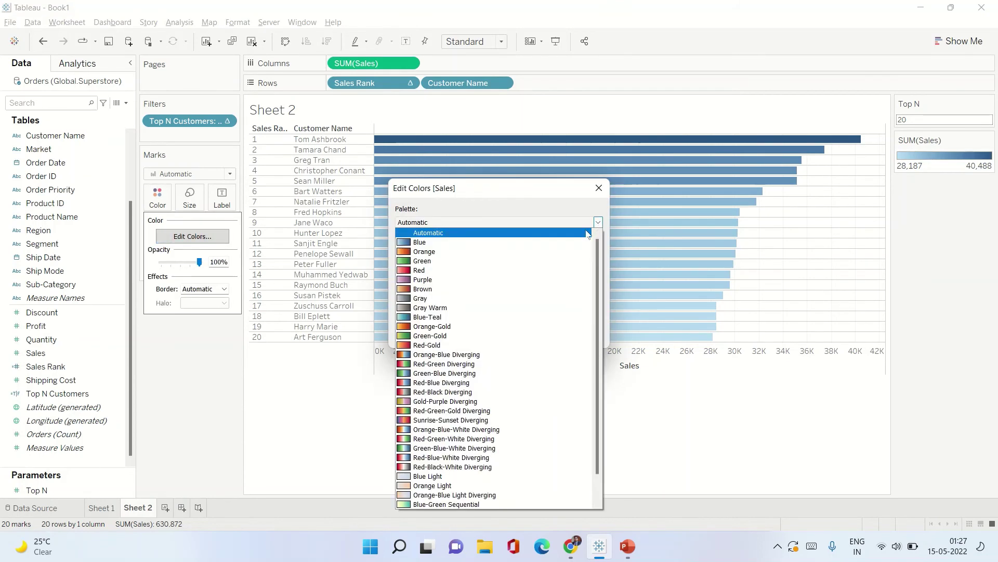
scroll(518, 301, down, 1)
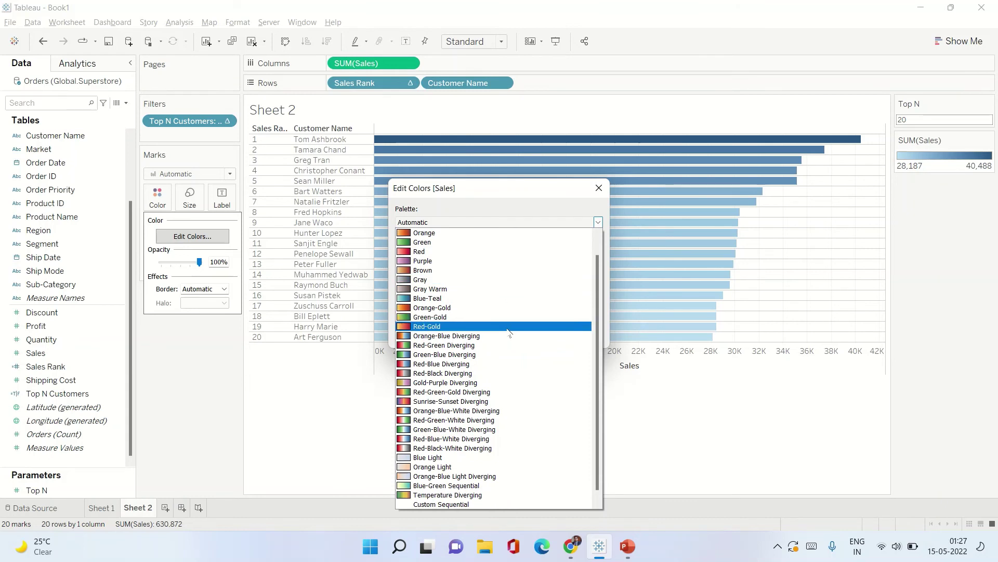
click(506, 336)
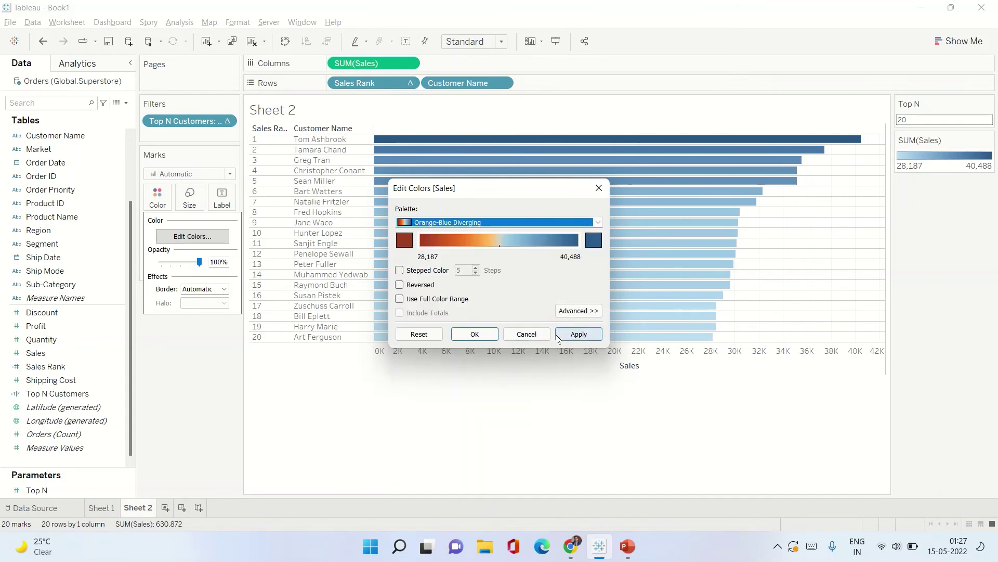
click(578, 334)
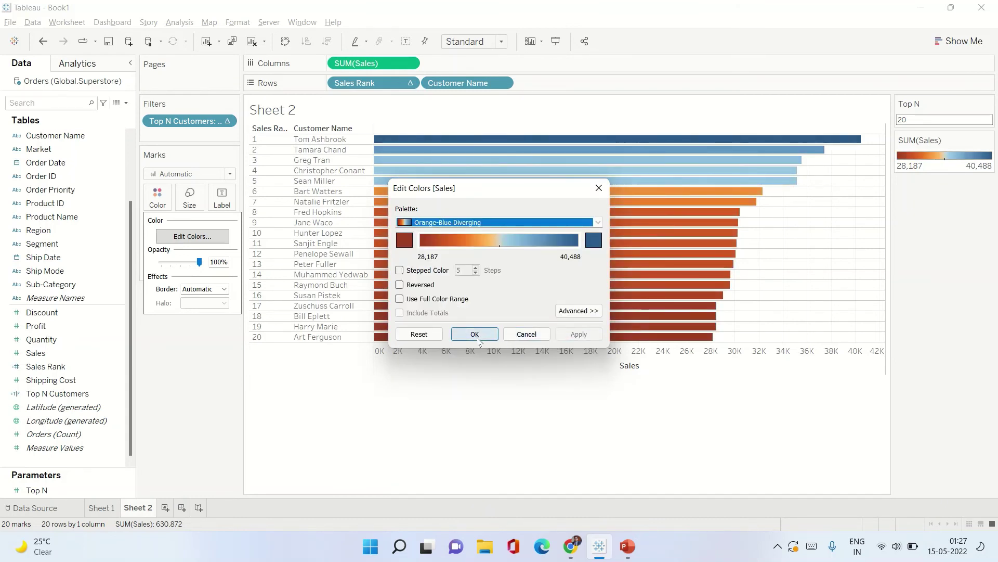
click(474, 334)
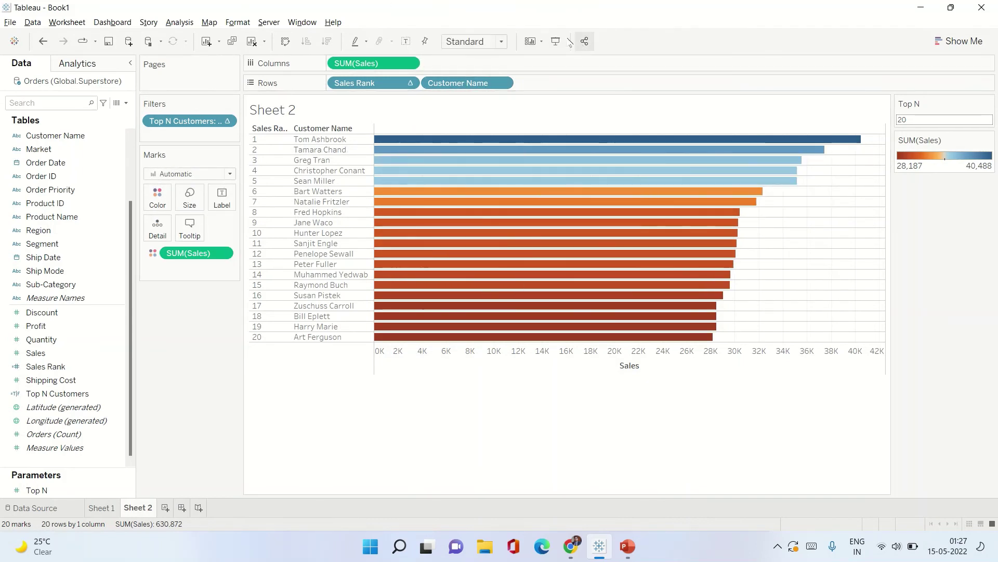
Step: Set the workbook's default animation duration to 0.50 seconds (Medium)
click(249, 23)
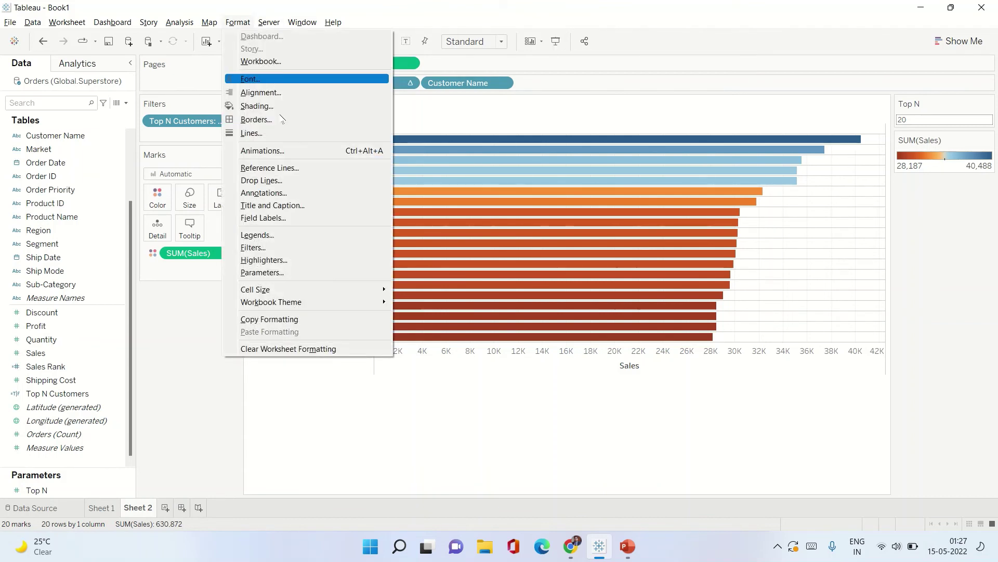
click(285, 150)
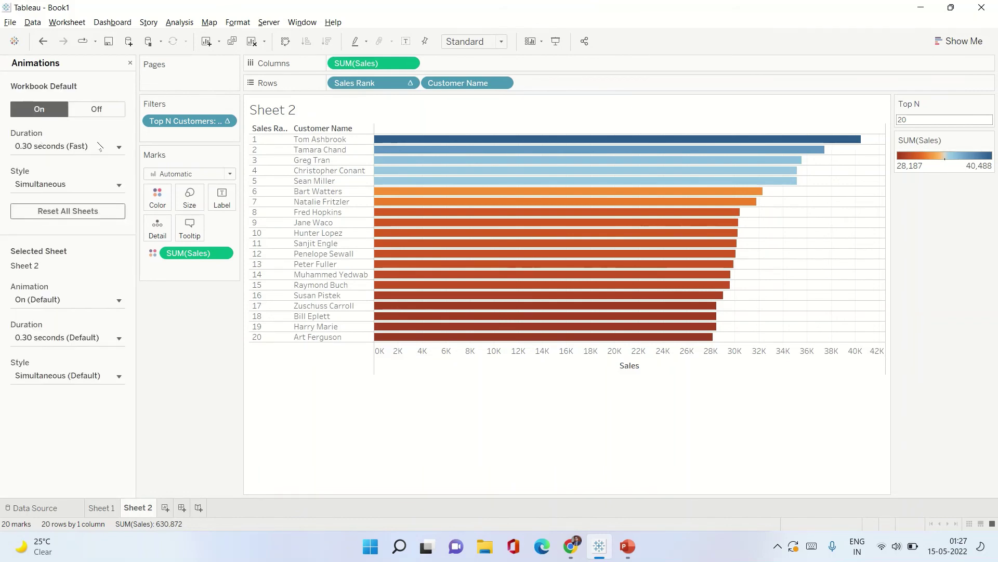
click(103, 145)
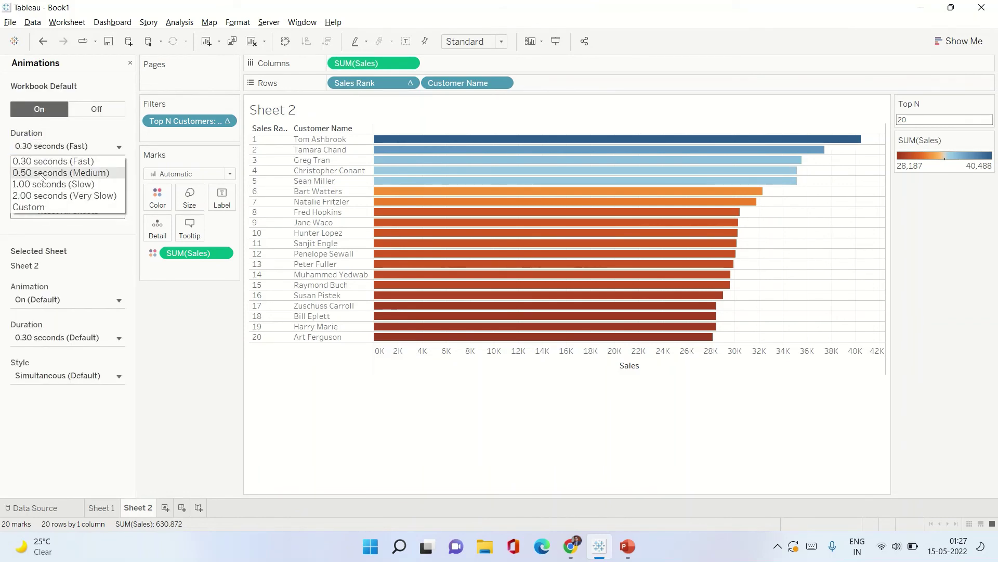
click(57, 173)
Step: Test the animated chart by setting the Top N parameter to 30 and to 40
click(918, 119)
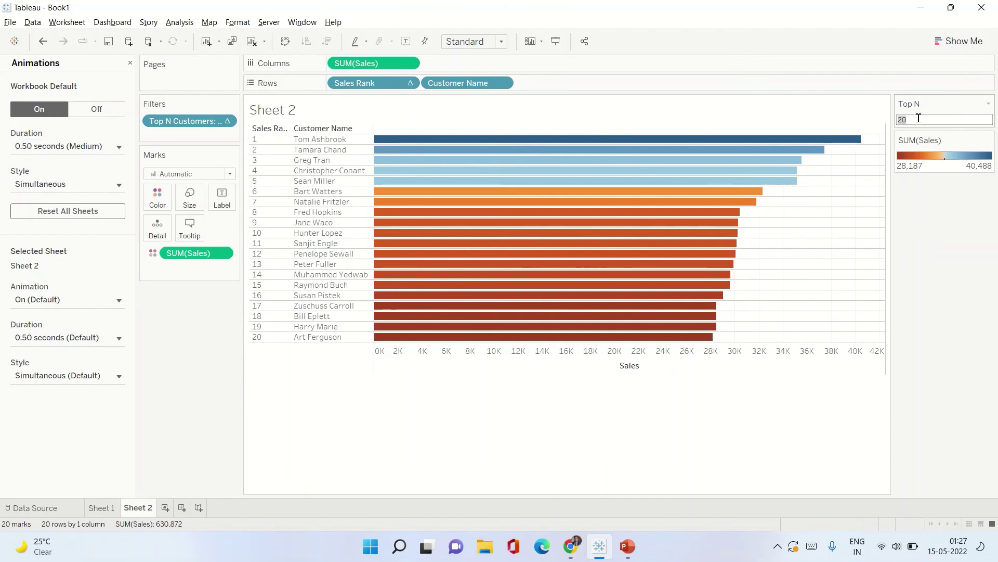
key(Return)
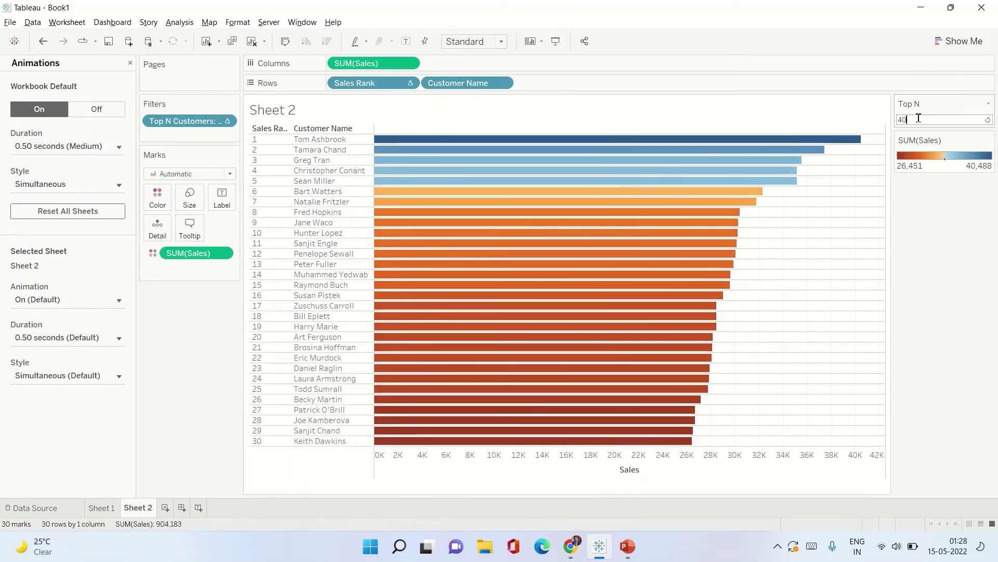
key(Return)
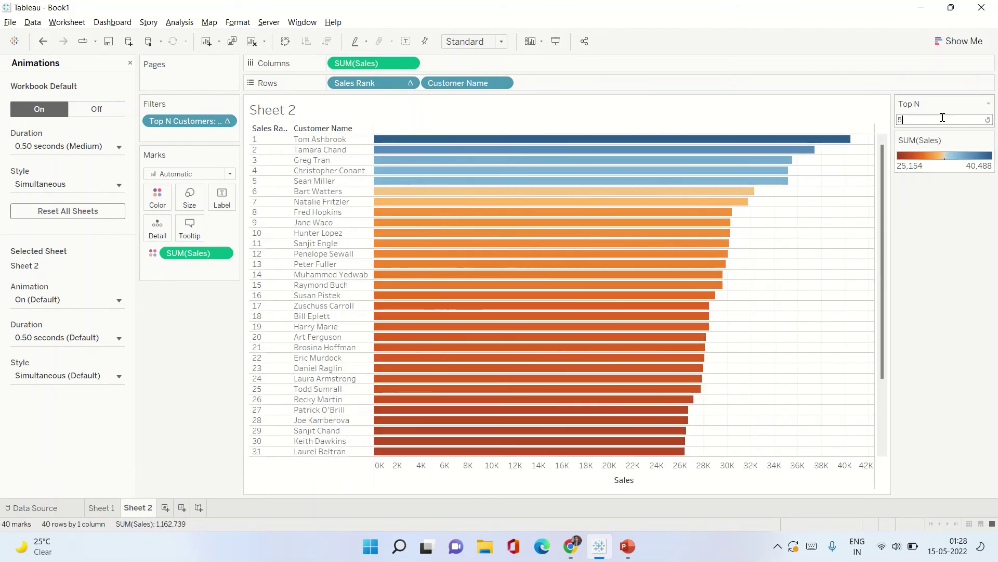
Step: Test the animated chart by setting the Top N parameter to 5 and to 10
text(5)
key(Return)
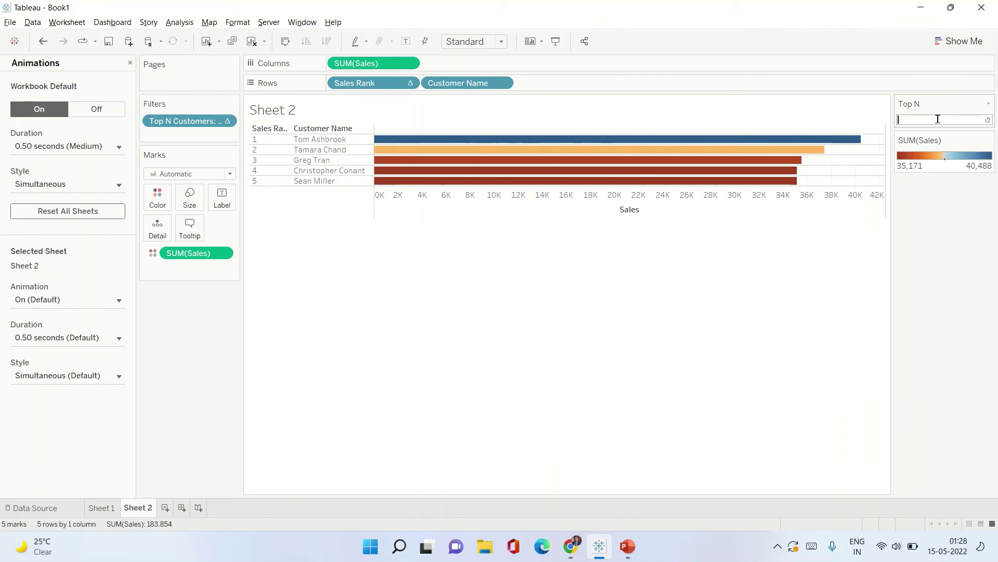
text(10)
key(Return)
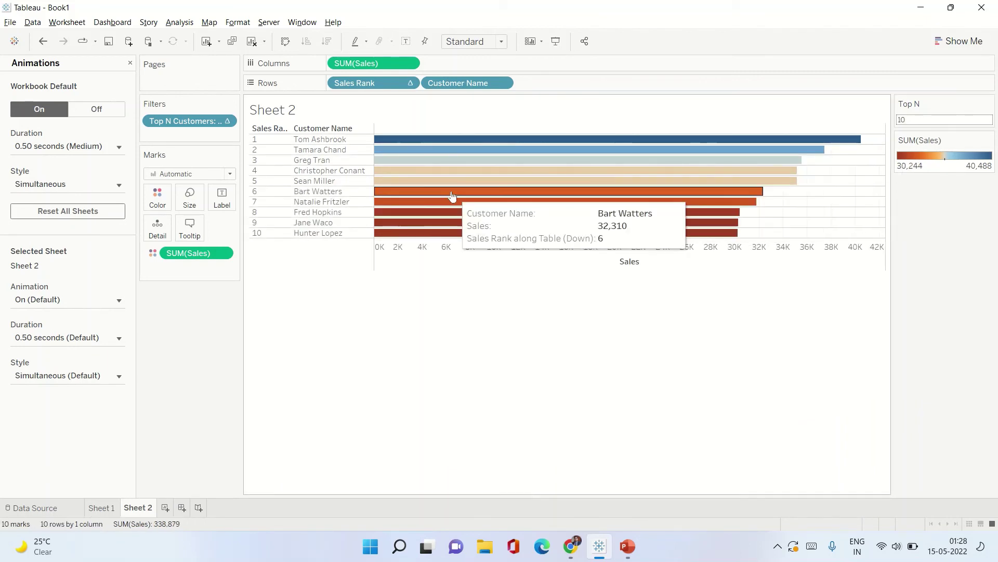
Step: Set the workbook's default animation duration to 2.00 seconds (Very Slow) and test it with Top N at 5
click(83, 148)
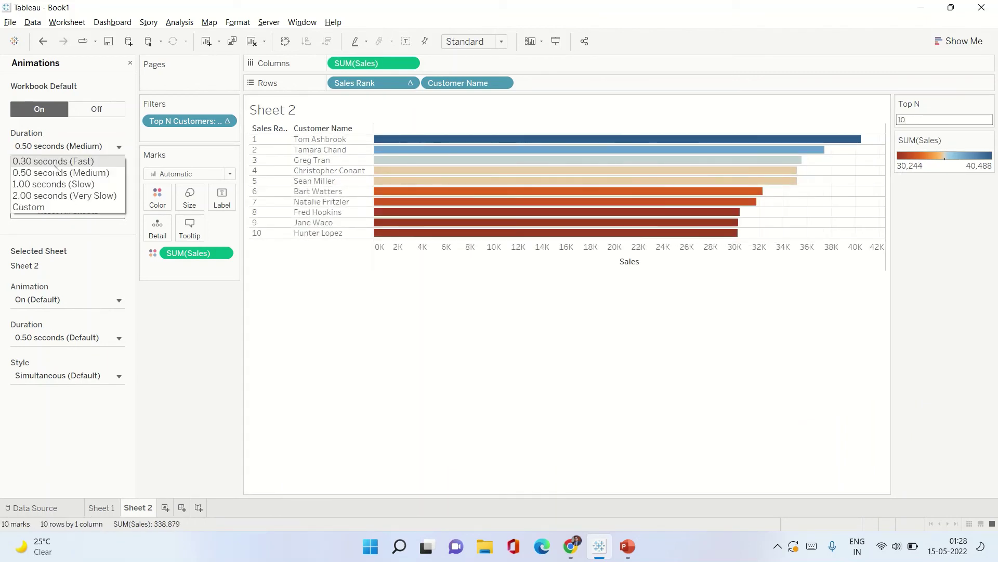
click(44, 196)
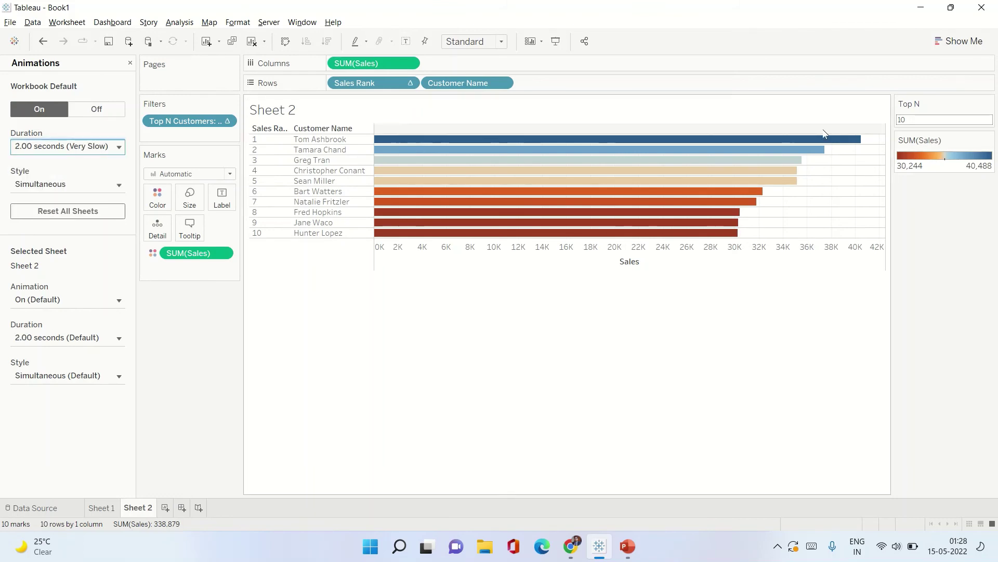
click(923, 118)
text(5)
key(Return)
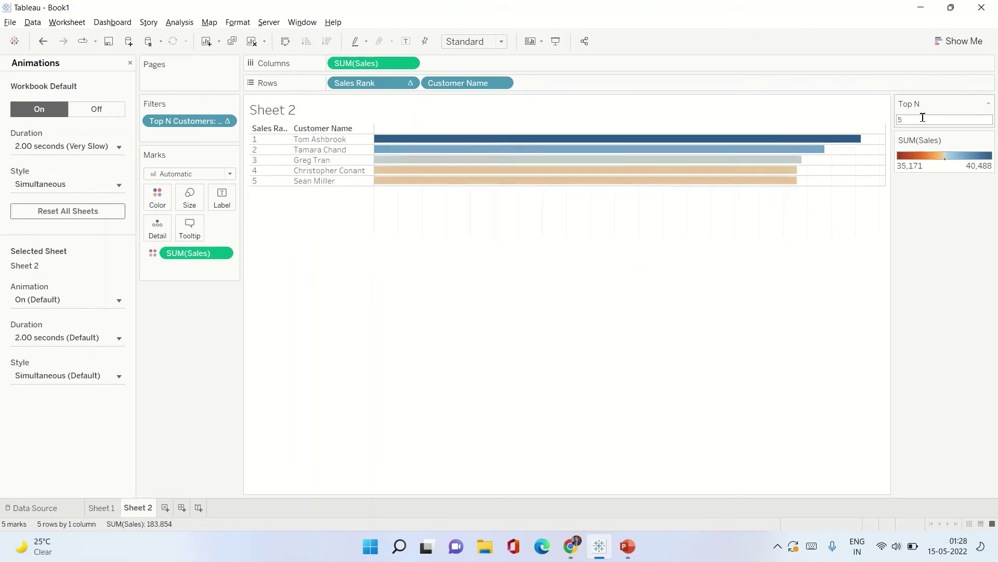
Step: Test the slower animation with the Top N parameter at 10, and close the animation settings
key(BackSpace)
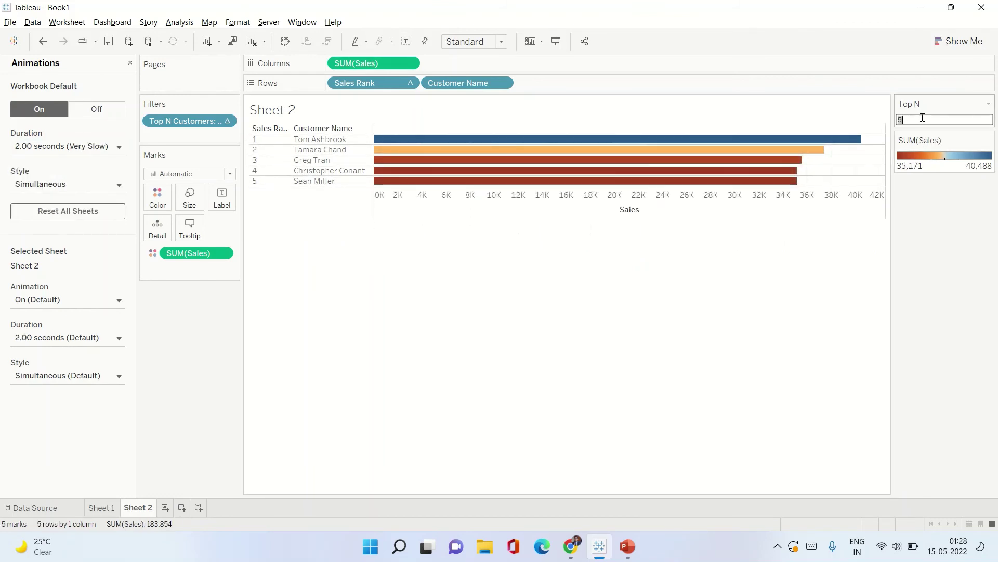
text(10)
key(Return)
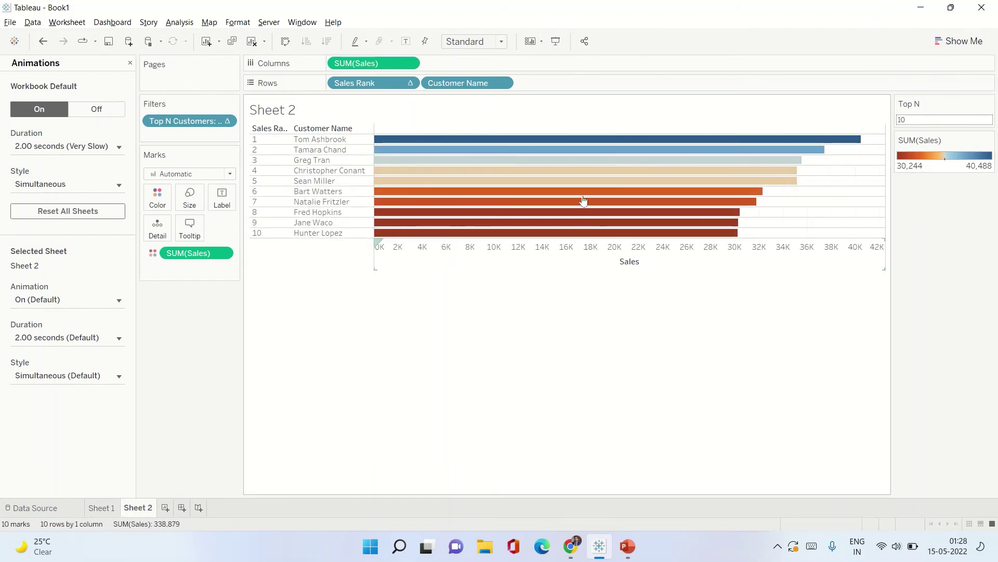
click(130, 63)
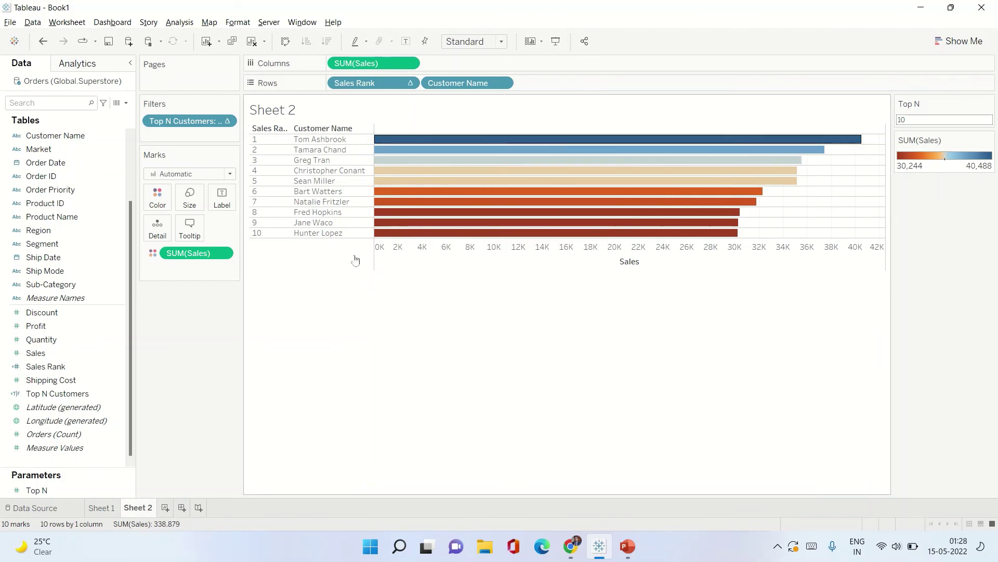
Step: Begin a Customer Name filter that limits customers by field to the Top values, and show the choices for its count
right_click(479, 84)
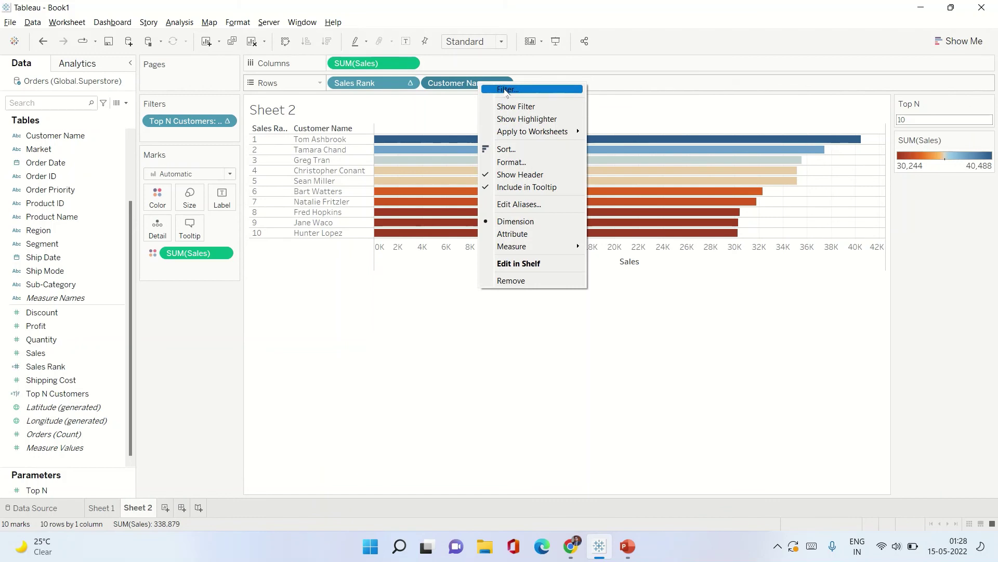
click(504, 90)
click(524, 115)
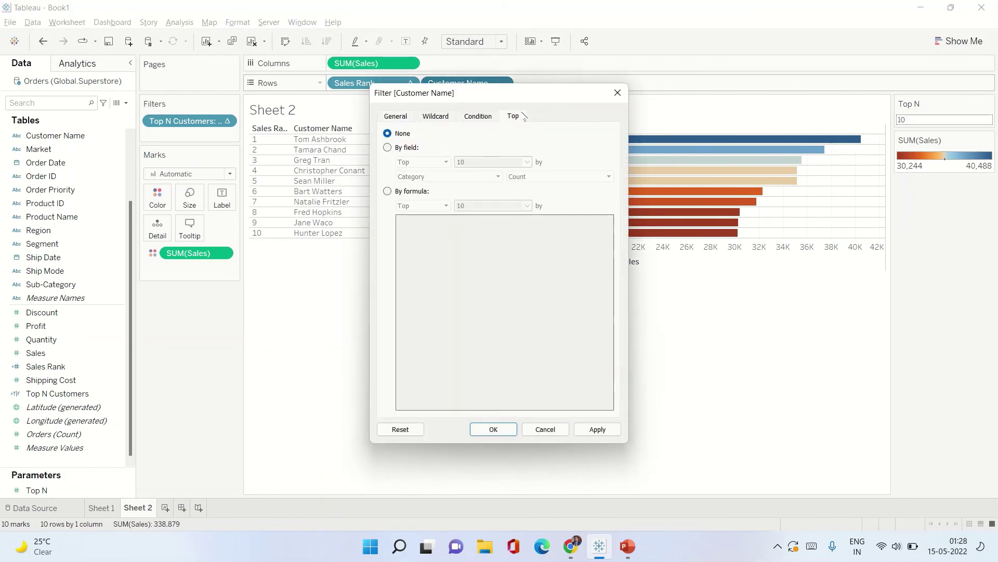
click(401, 151)
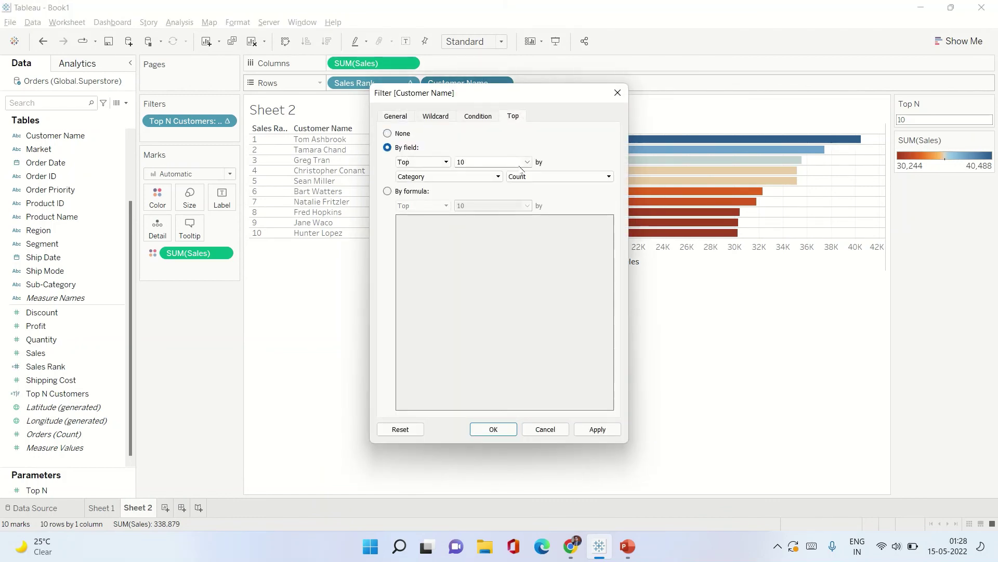
click(446, 161)
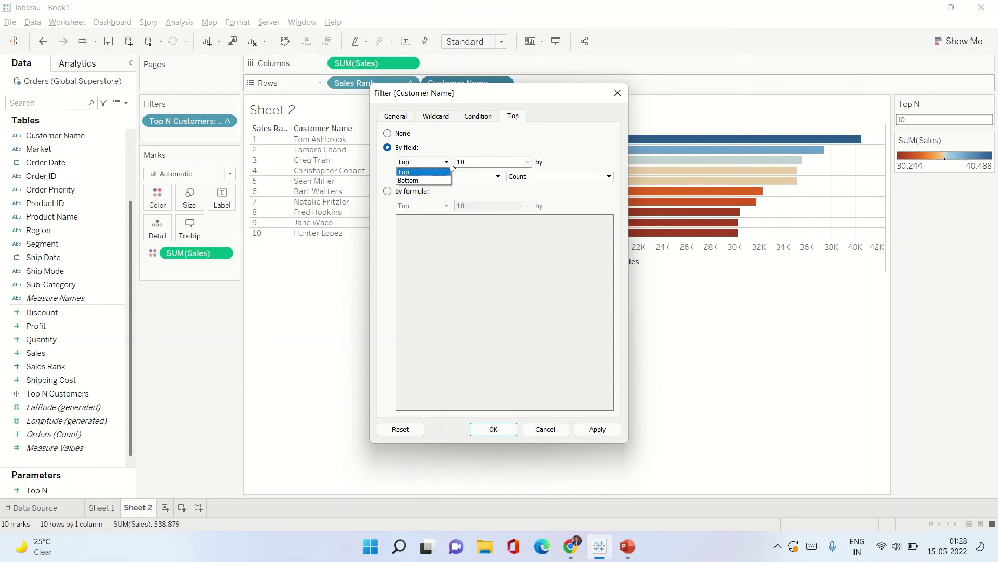
click(411, 170)
click(528, 162)
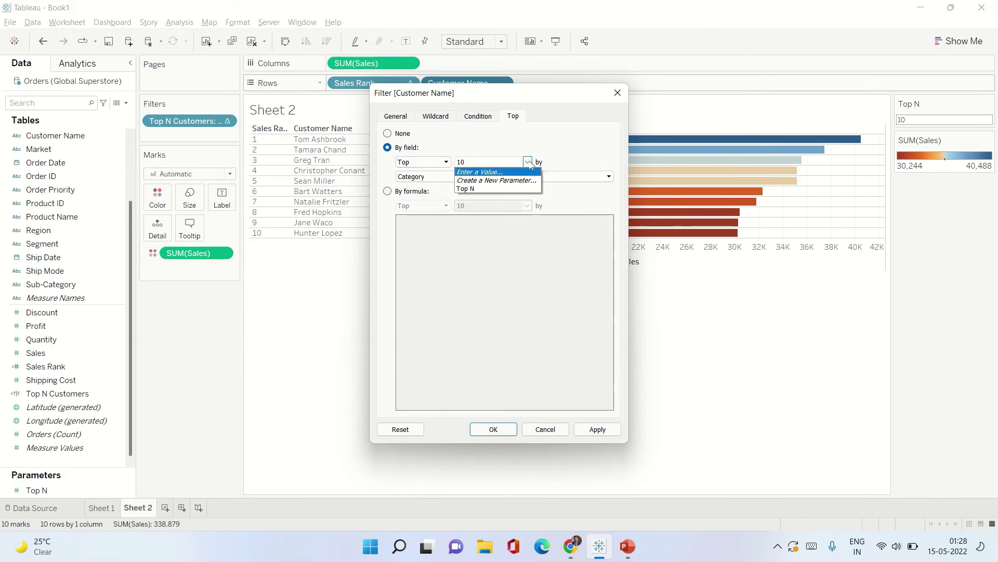
Step: Create Parameter 2 with a list of allowable values, 1 and 100, and apply it as the Customer Name filter's top count
click(514, 180)
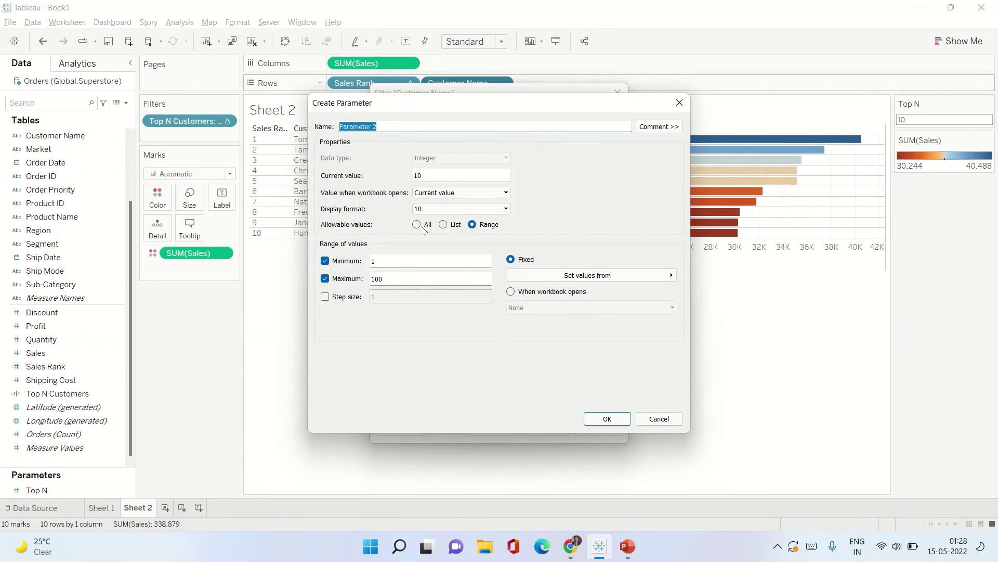
click(443, 225)
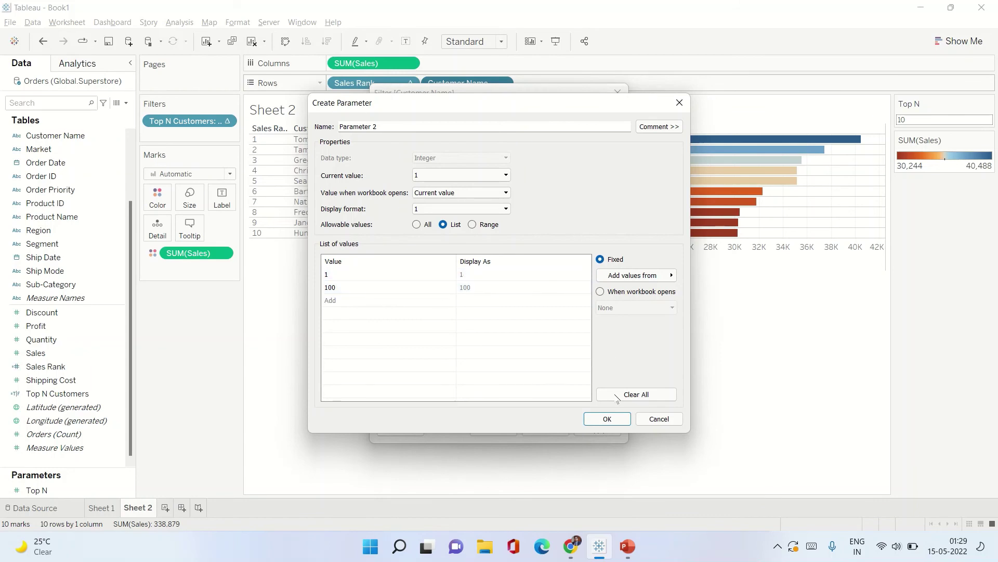
click(607, 419)
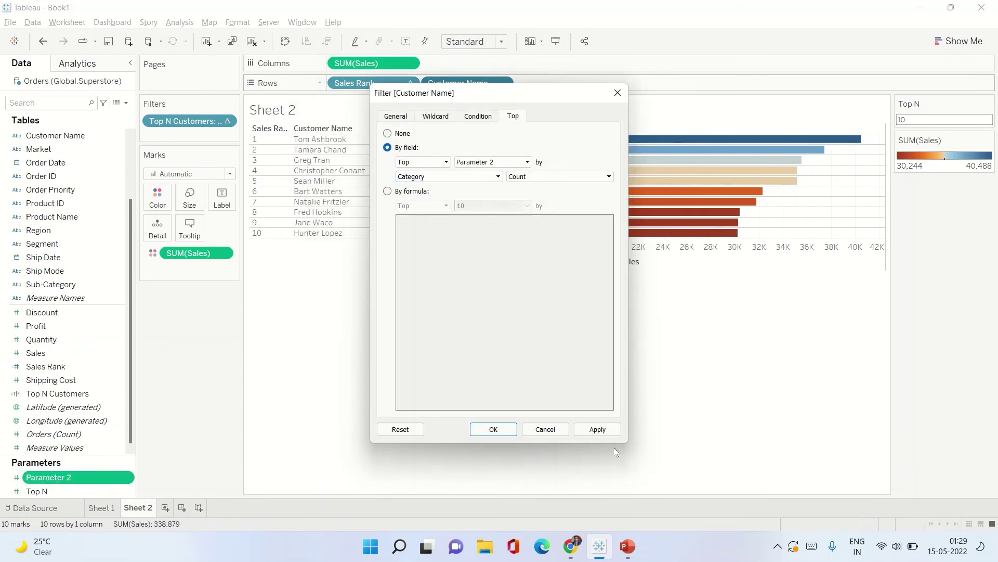
click(616, 427)
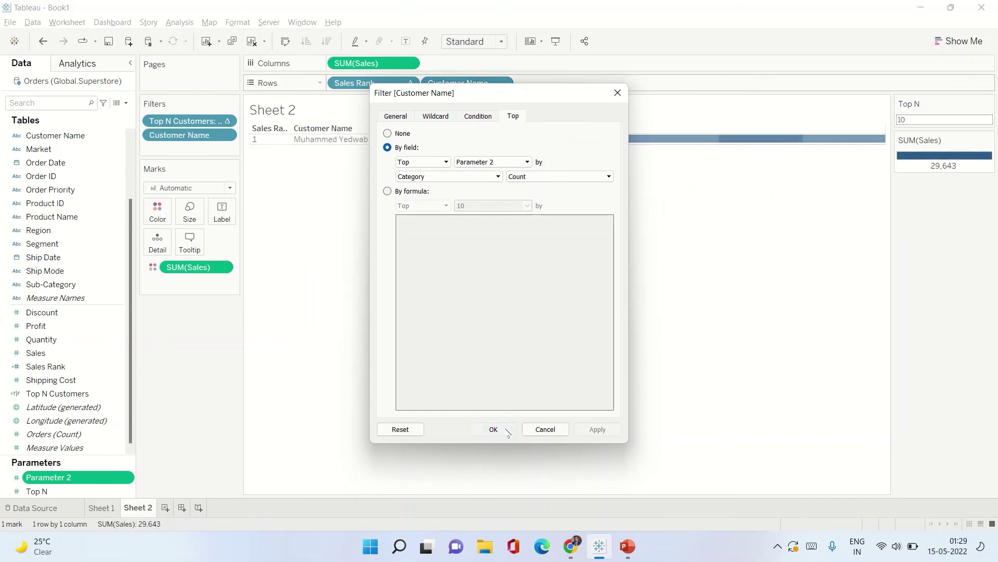
click(499, 431)
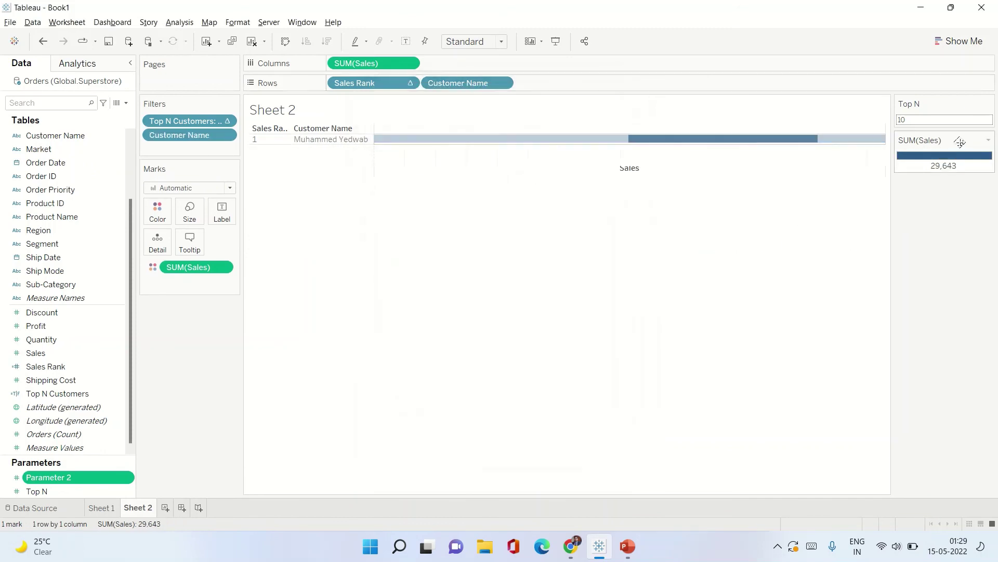
Step: Hide the Top N parameter control on the sheet and show the Parameter 2 control instead
click(989, 104)
click(953, 188)
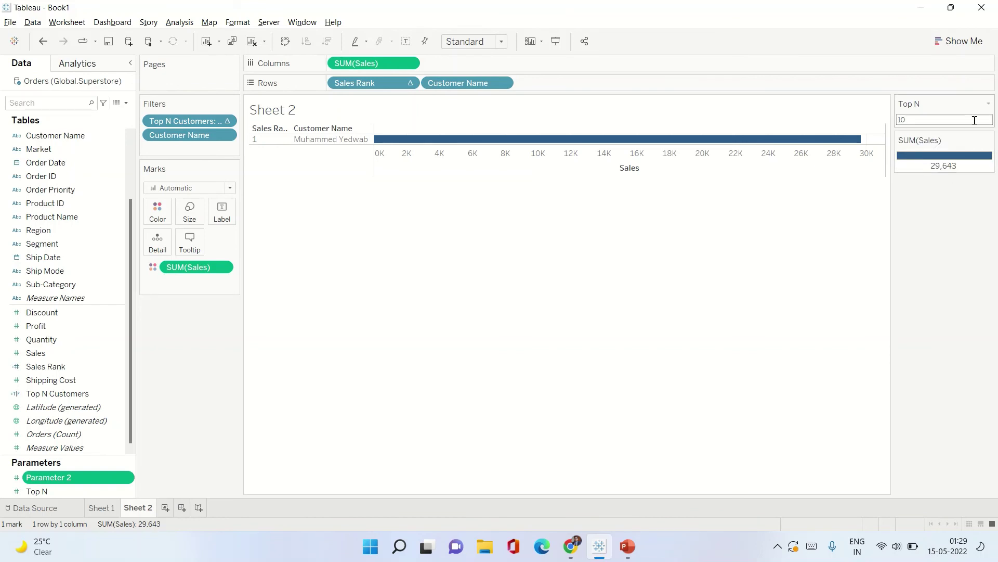
click(988, 103)
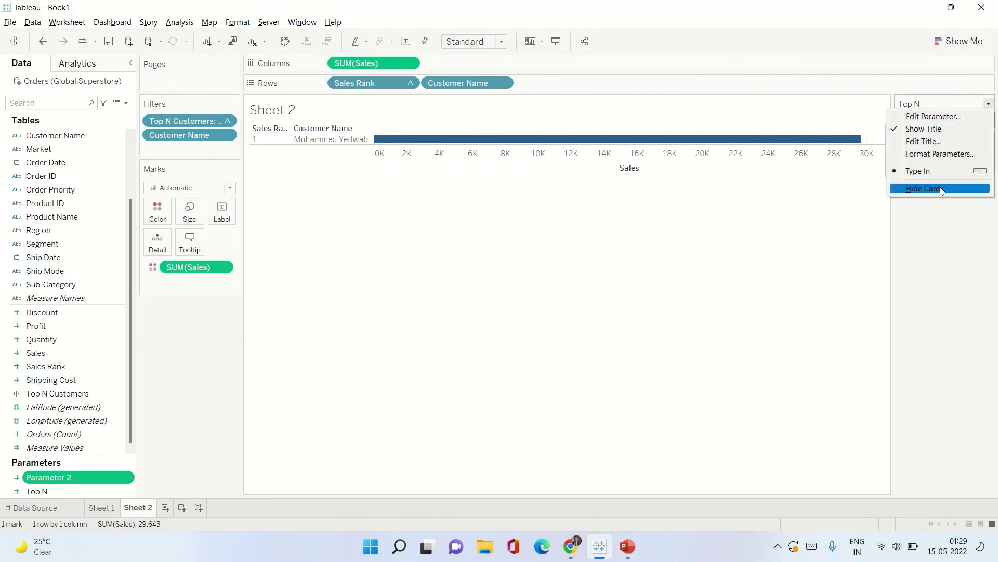
click(942, 189)
right_click(58, 480)
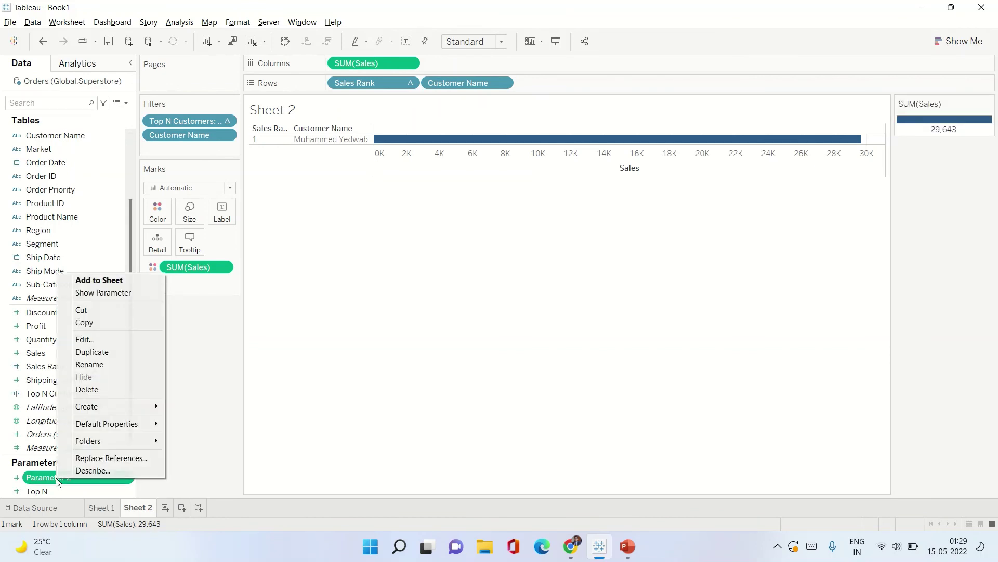
click(103, 292)
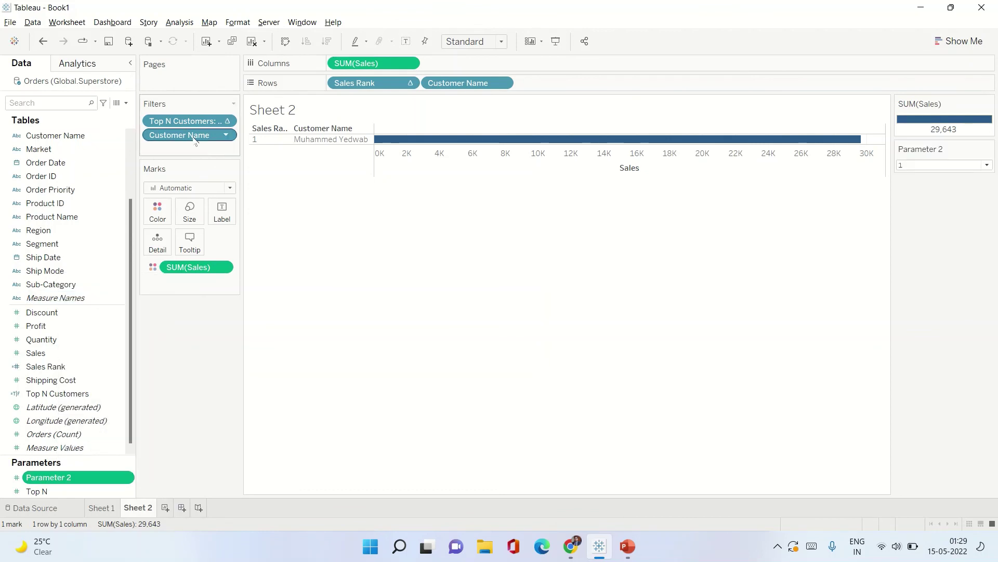
Step: Remove the Top N Customers filter and set Parameter 2 to 100
drag(185, 121, 728, 69)
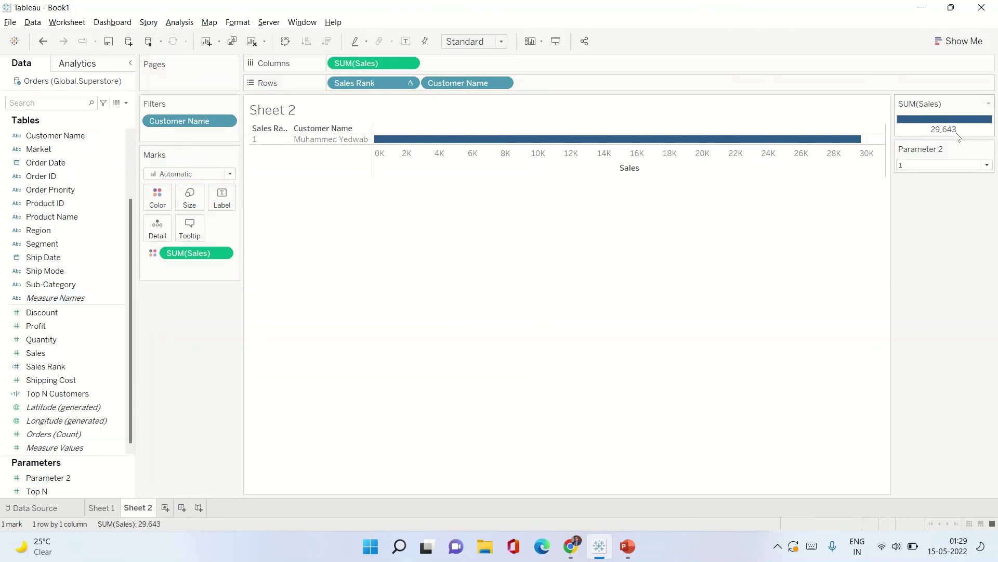
click(986, 165)
click(974, 186)
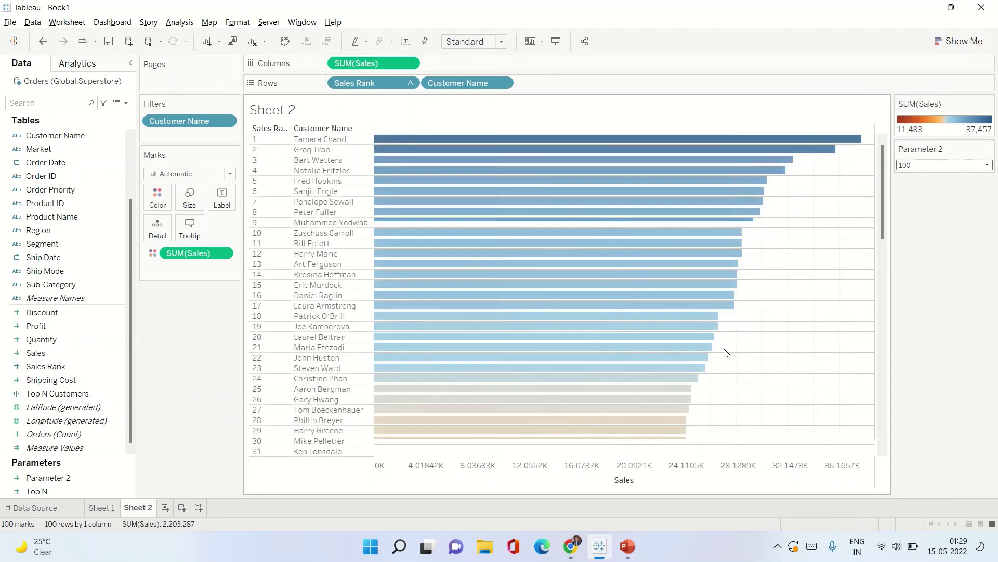
click(981, 165)
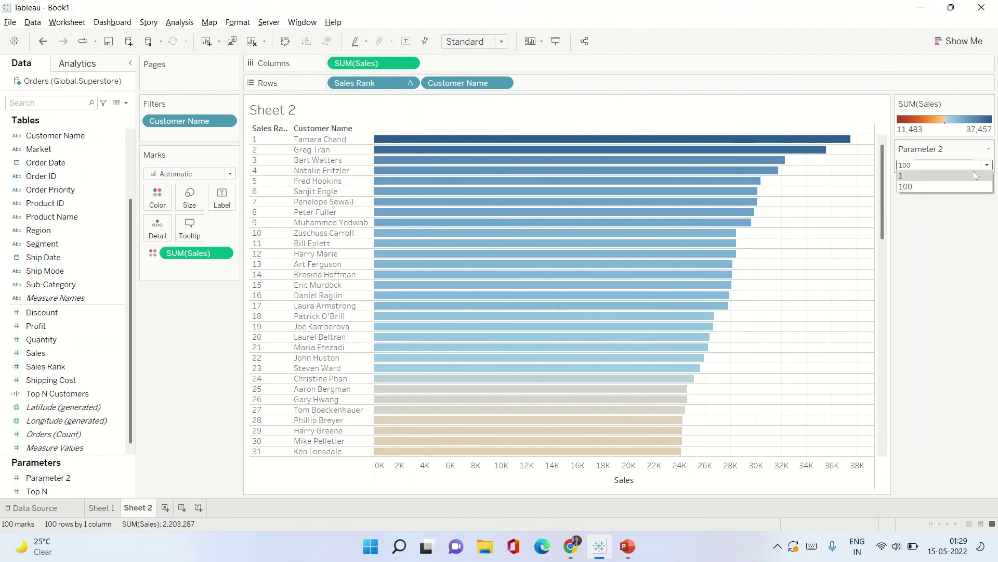
click(988, 149)
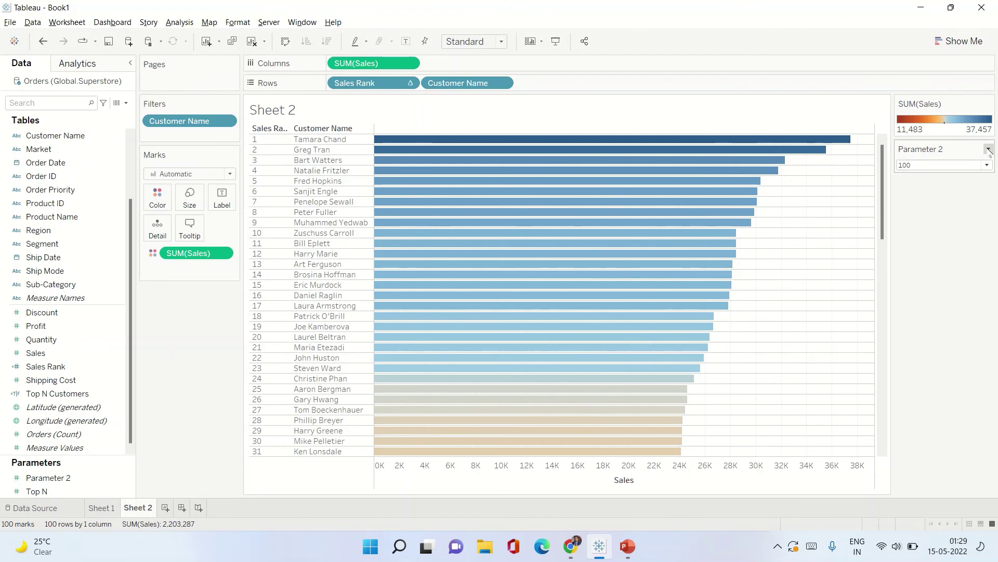
click(945, 319)
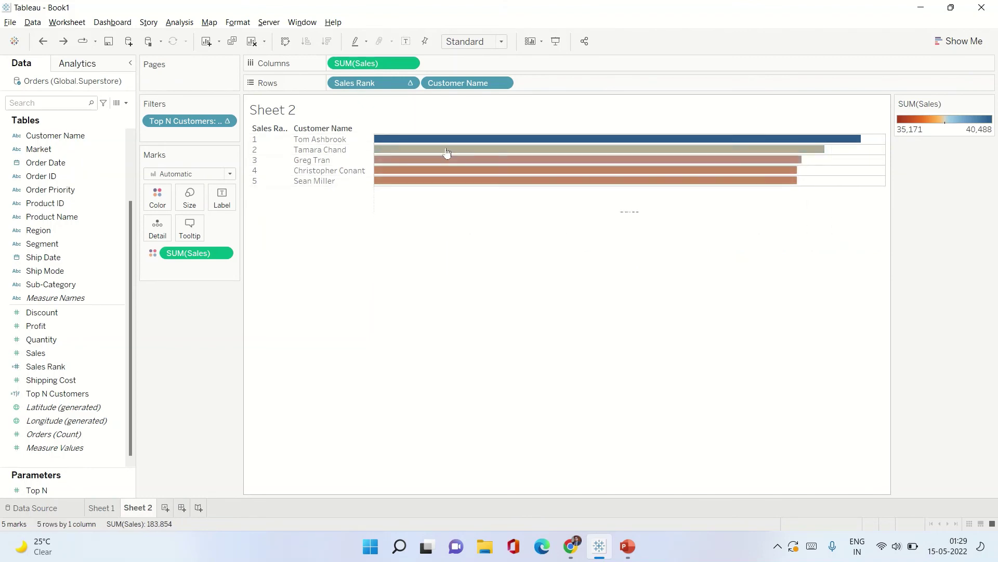
Step: Show the Top N parameter control on the sheet again
click(43, 491)
right_click(44, 490)
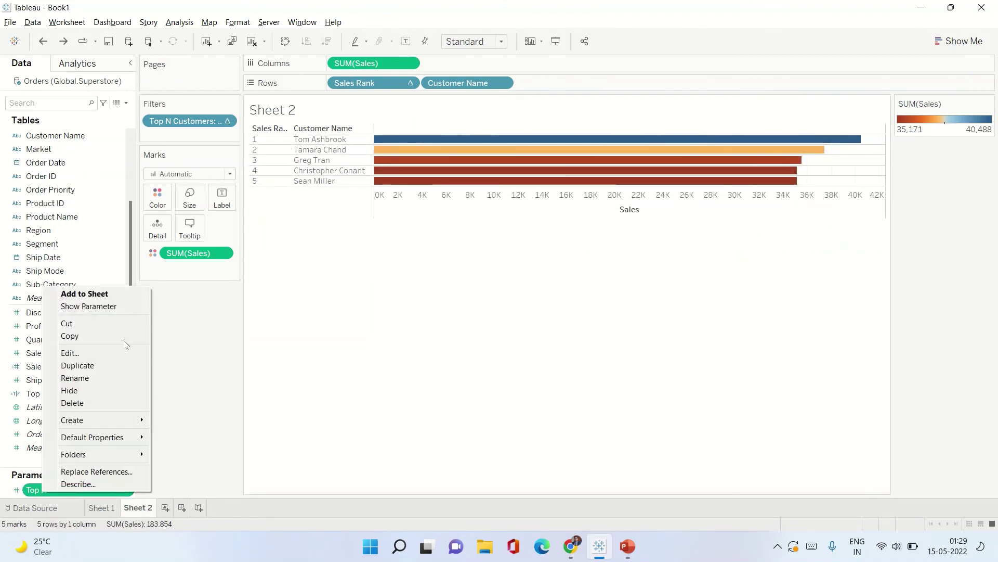
click(111, 306)
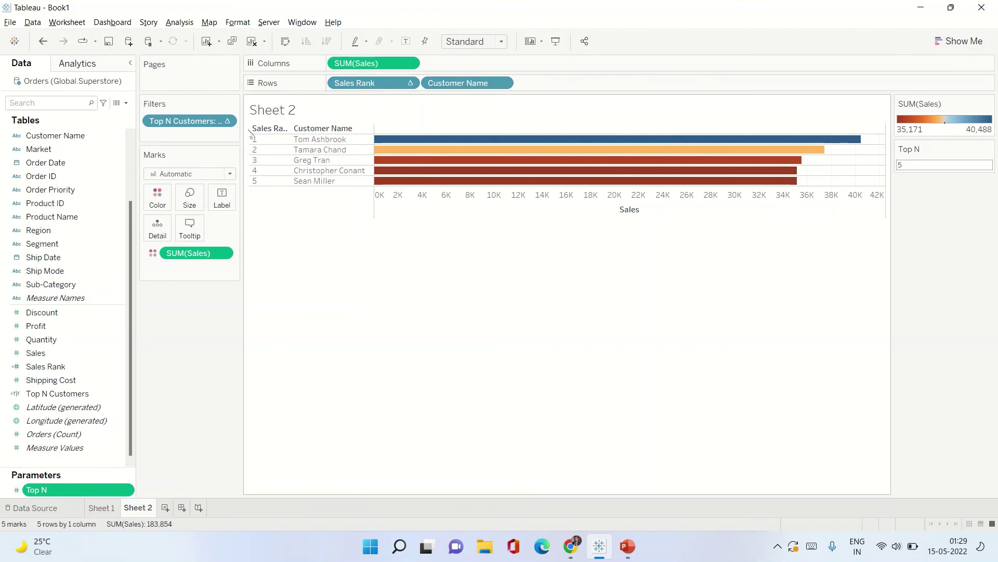
click(126, 103)
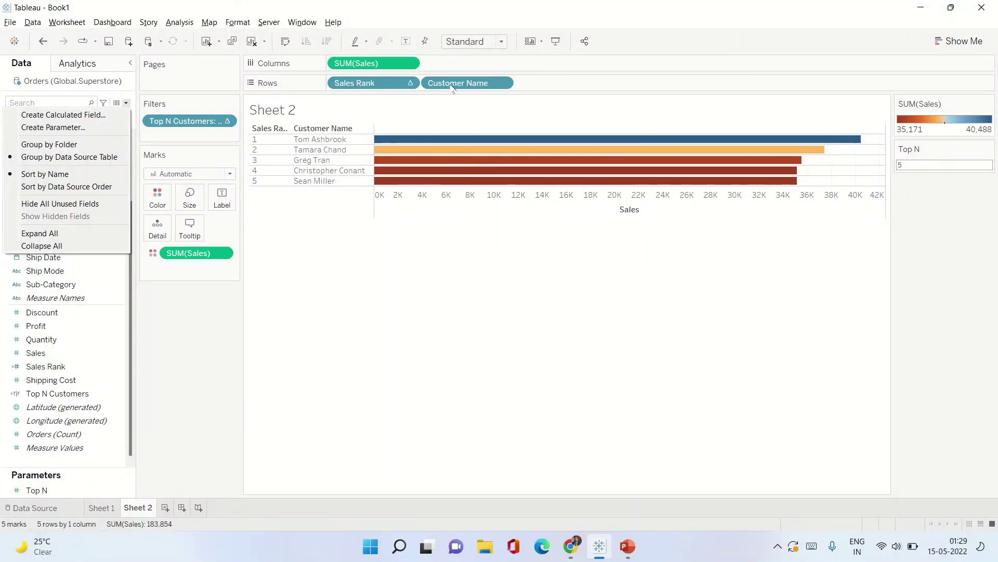
click(182, 343)
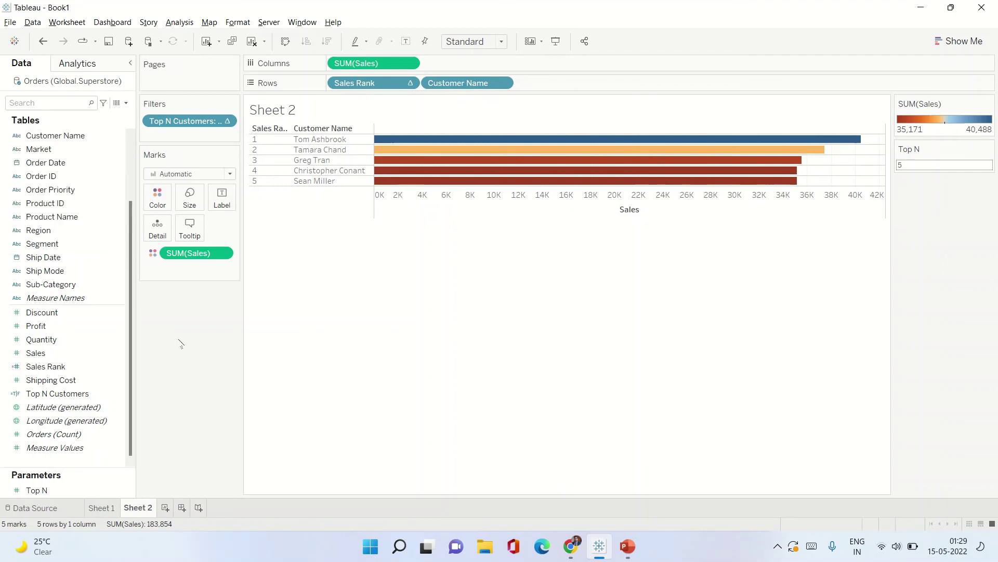
right_click(448, 83)
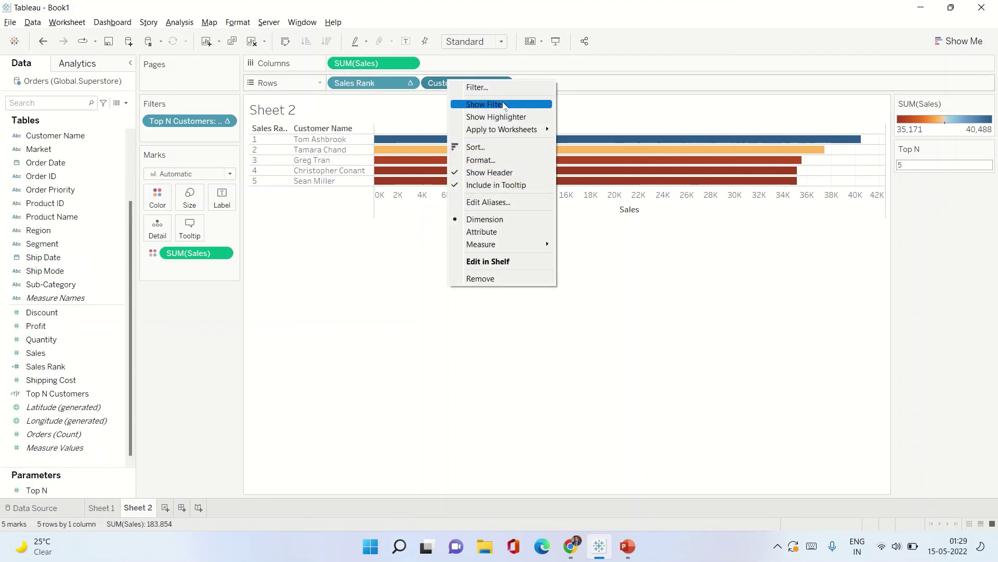
click(503, 89)
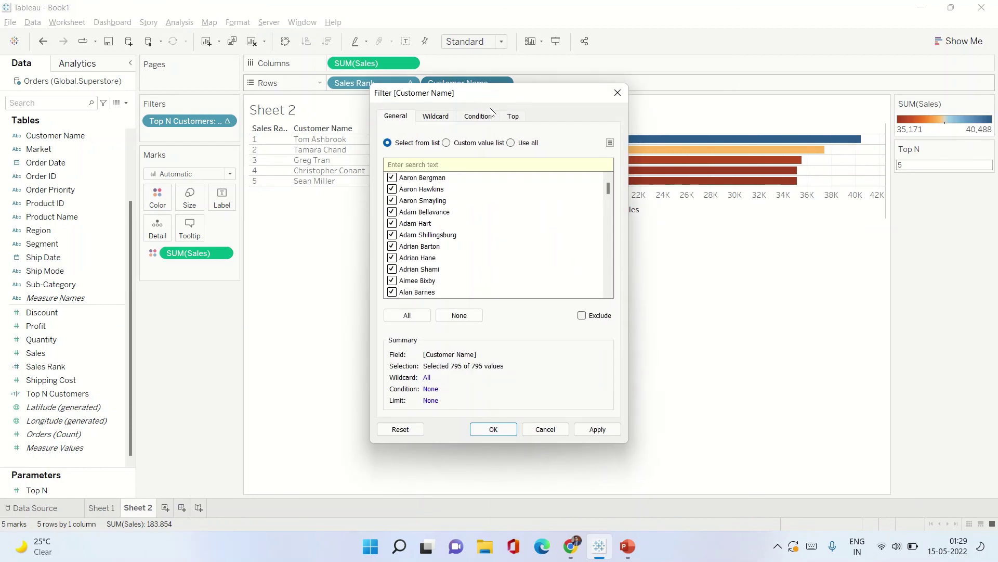
click(505, 114)
click(406, 148)
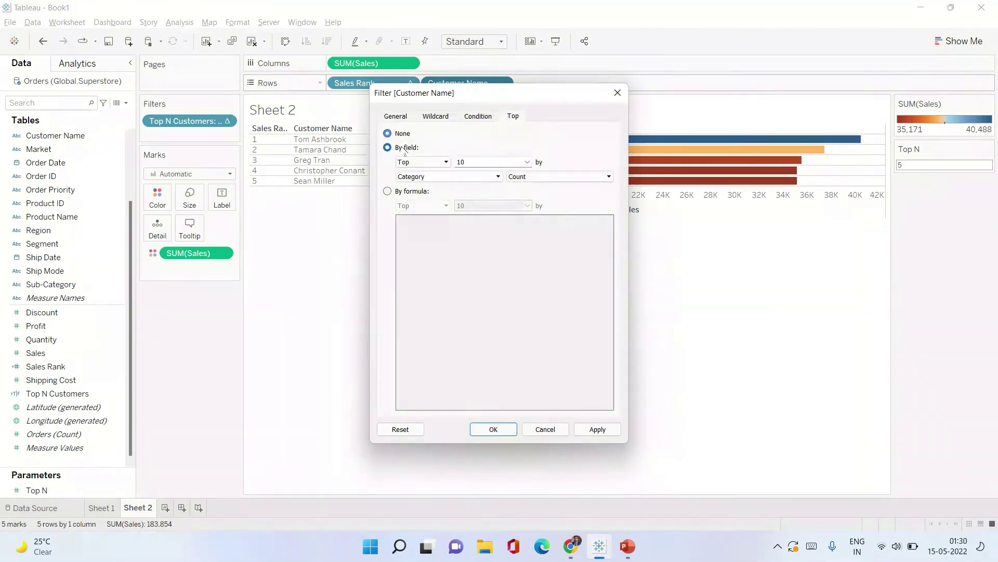
click(527, 162)
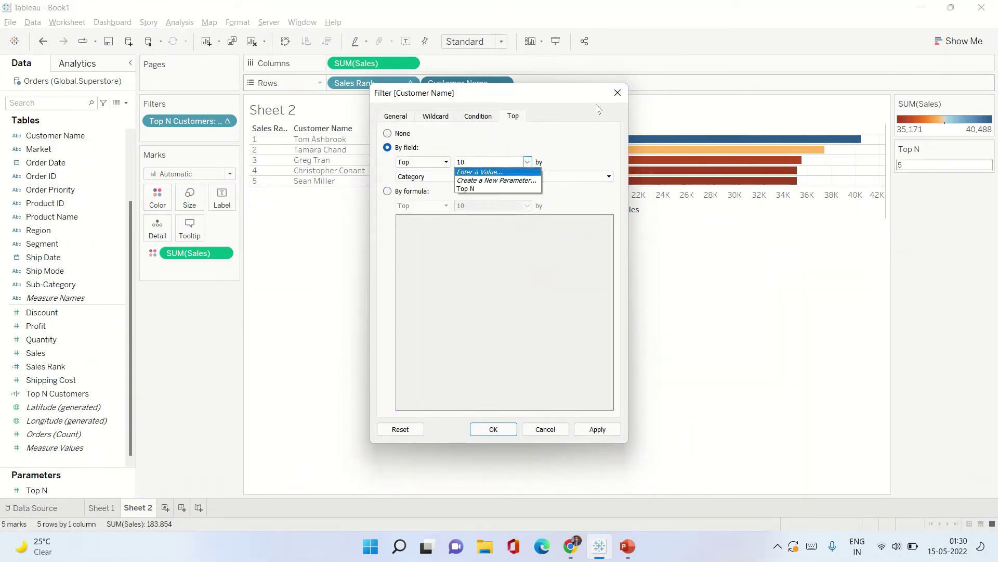
click(612, 98)
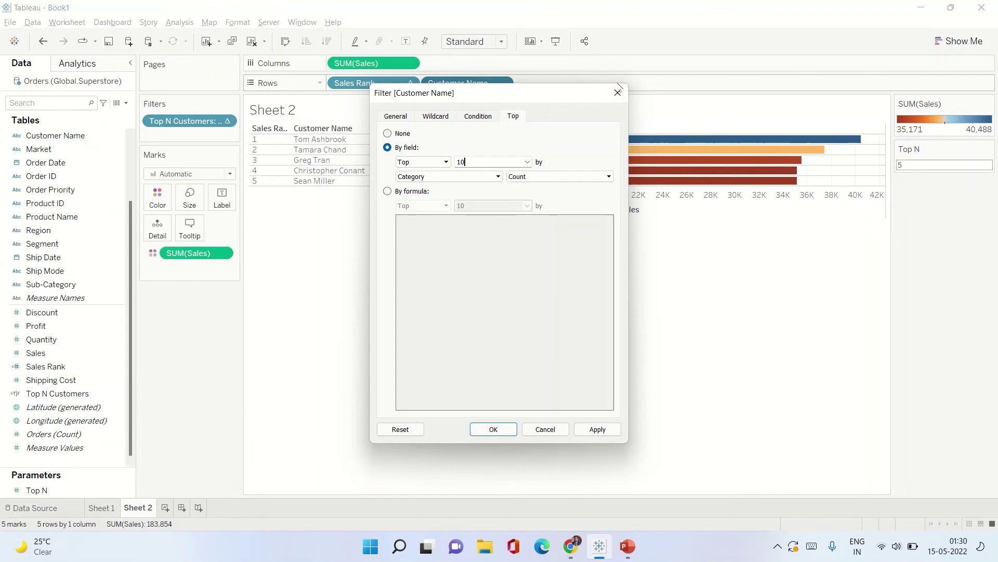
click(617, 94)
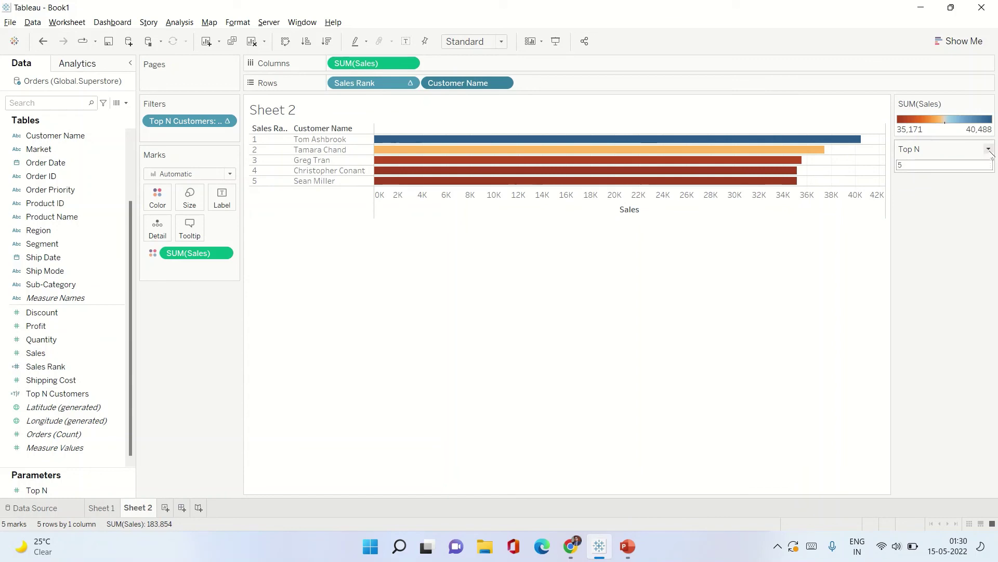
Step: Set the Top N parameter to 15 to test the chart, and raise it to 20
click(989, 149)
click(899, 315)
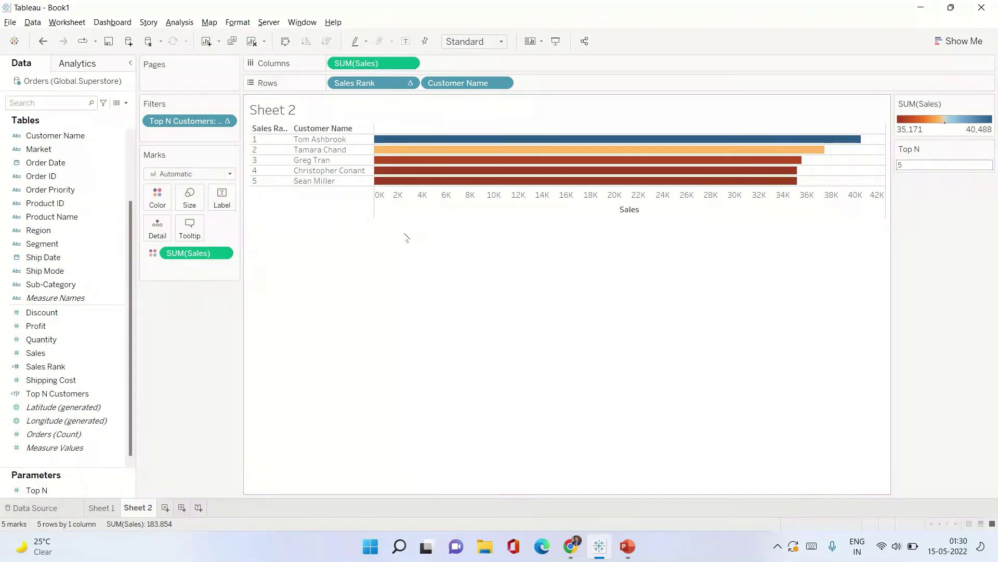
click(932, 162)
key(BackSpace)
text(15)
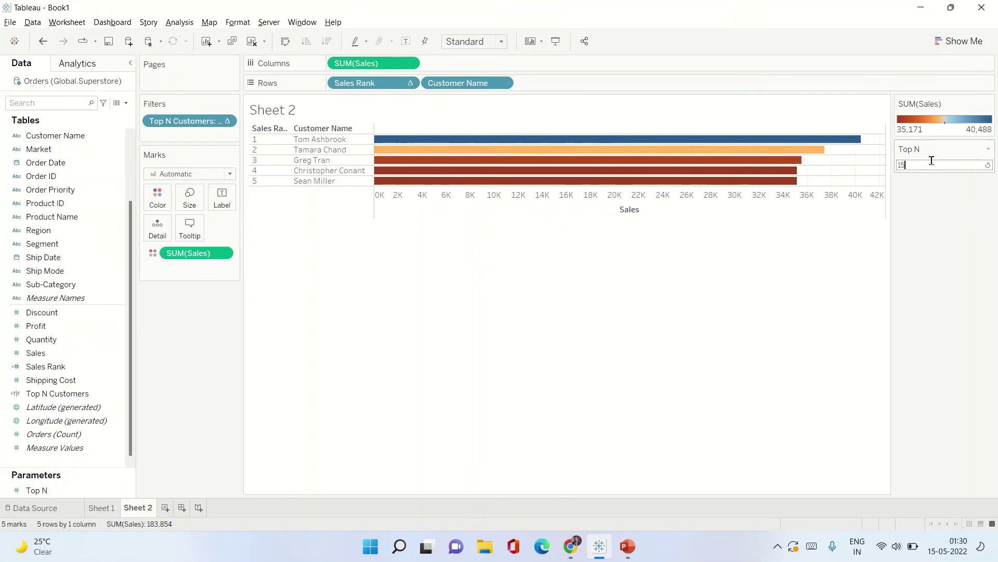
key(Return)
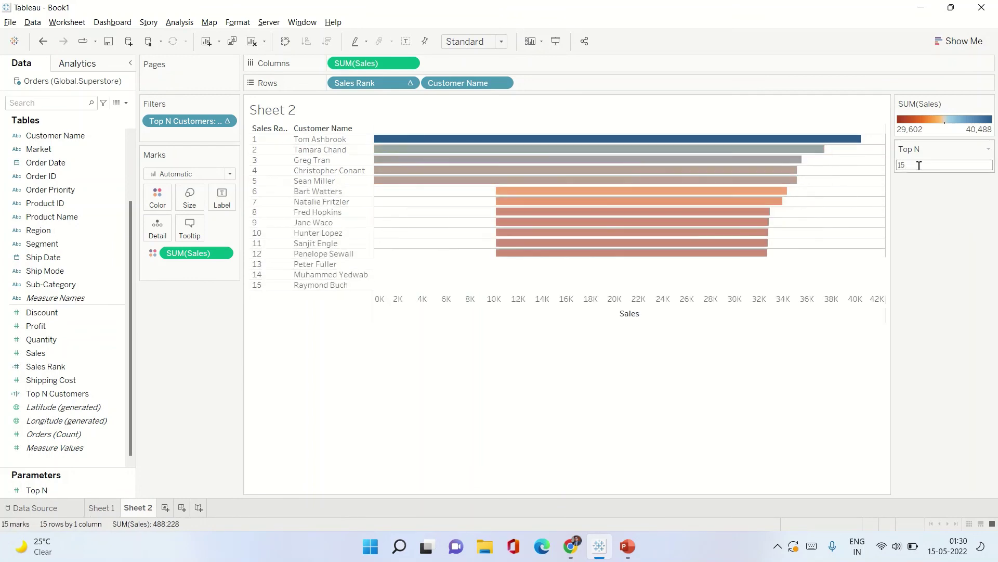
text(20)
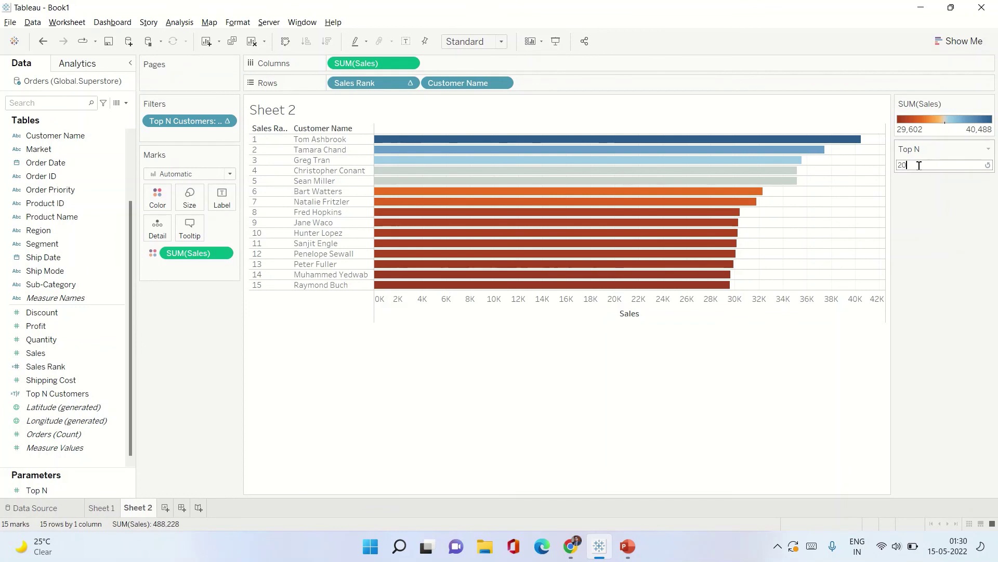
key(Return)
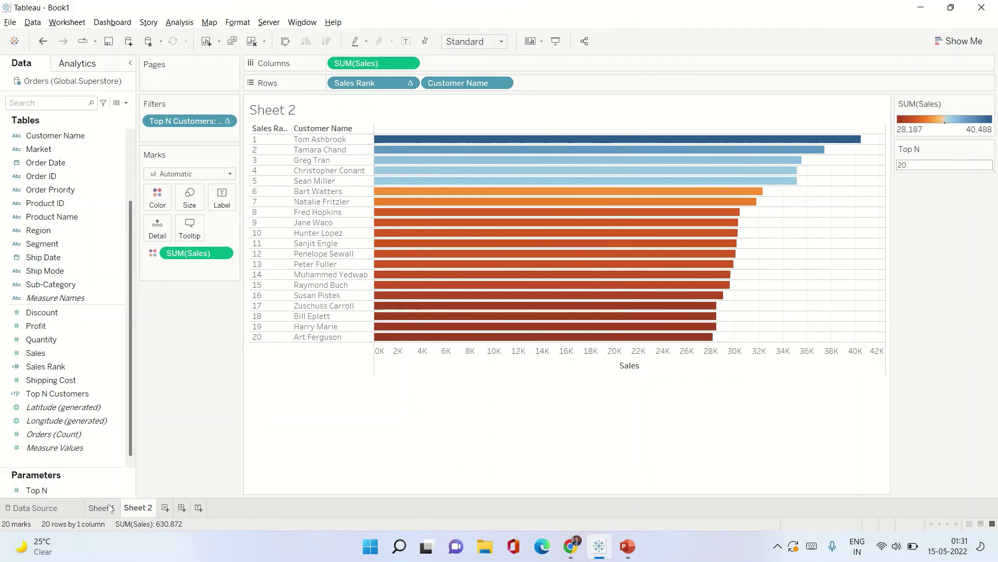
mouse_move(112, 508)
drag(131, 262, 139, 208)
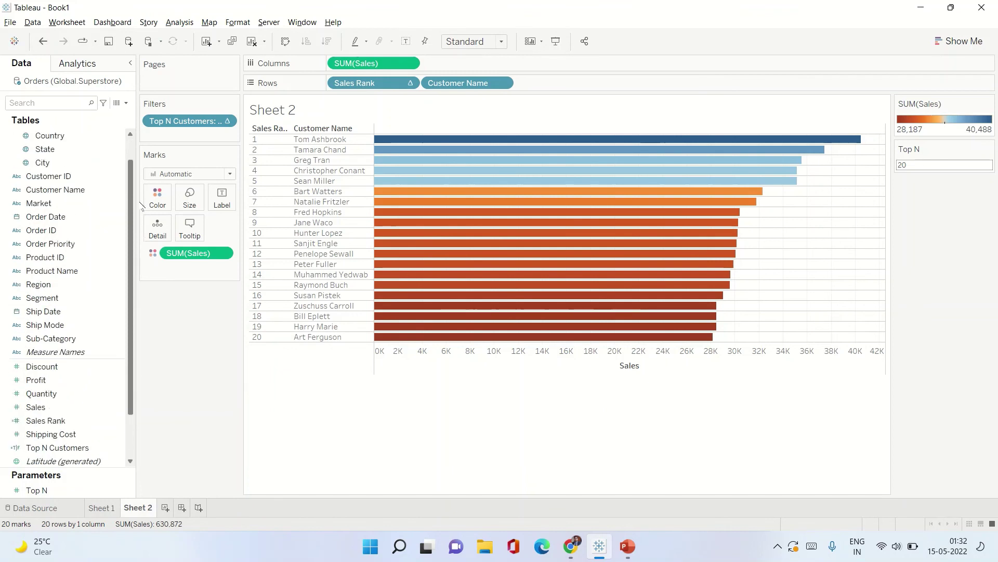